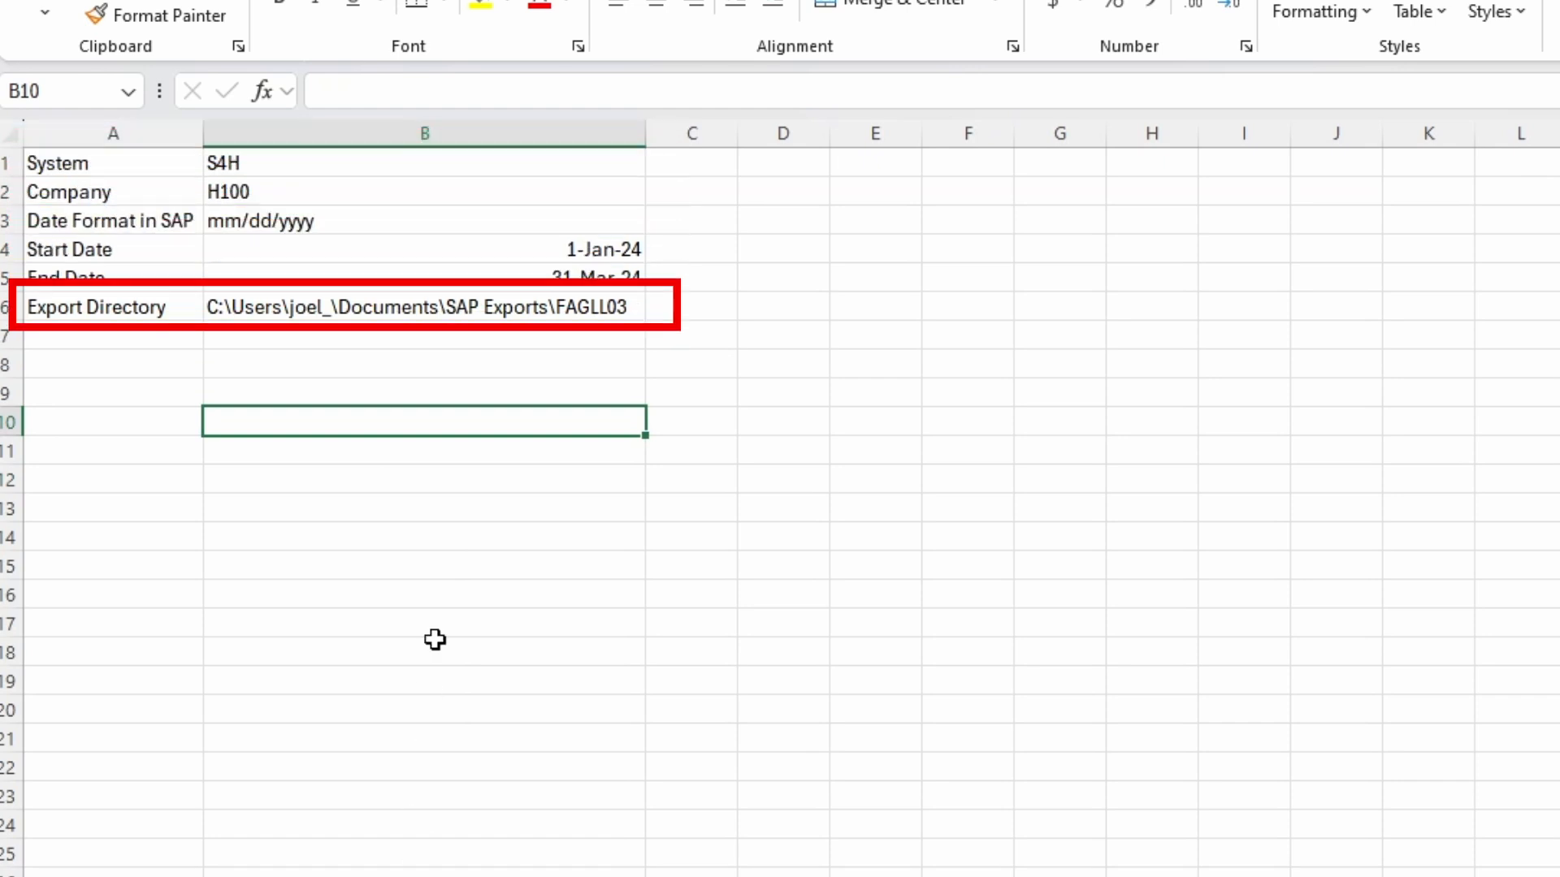
- Switch to the Visual Basic editor and run the ExtractGL macro in Module1 to export the G/L line items from SAP
key("alt+Tab")
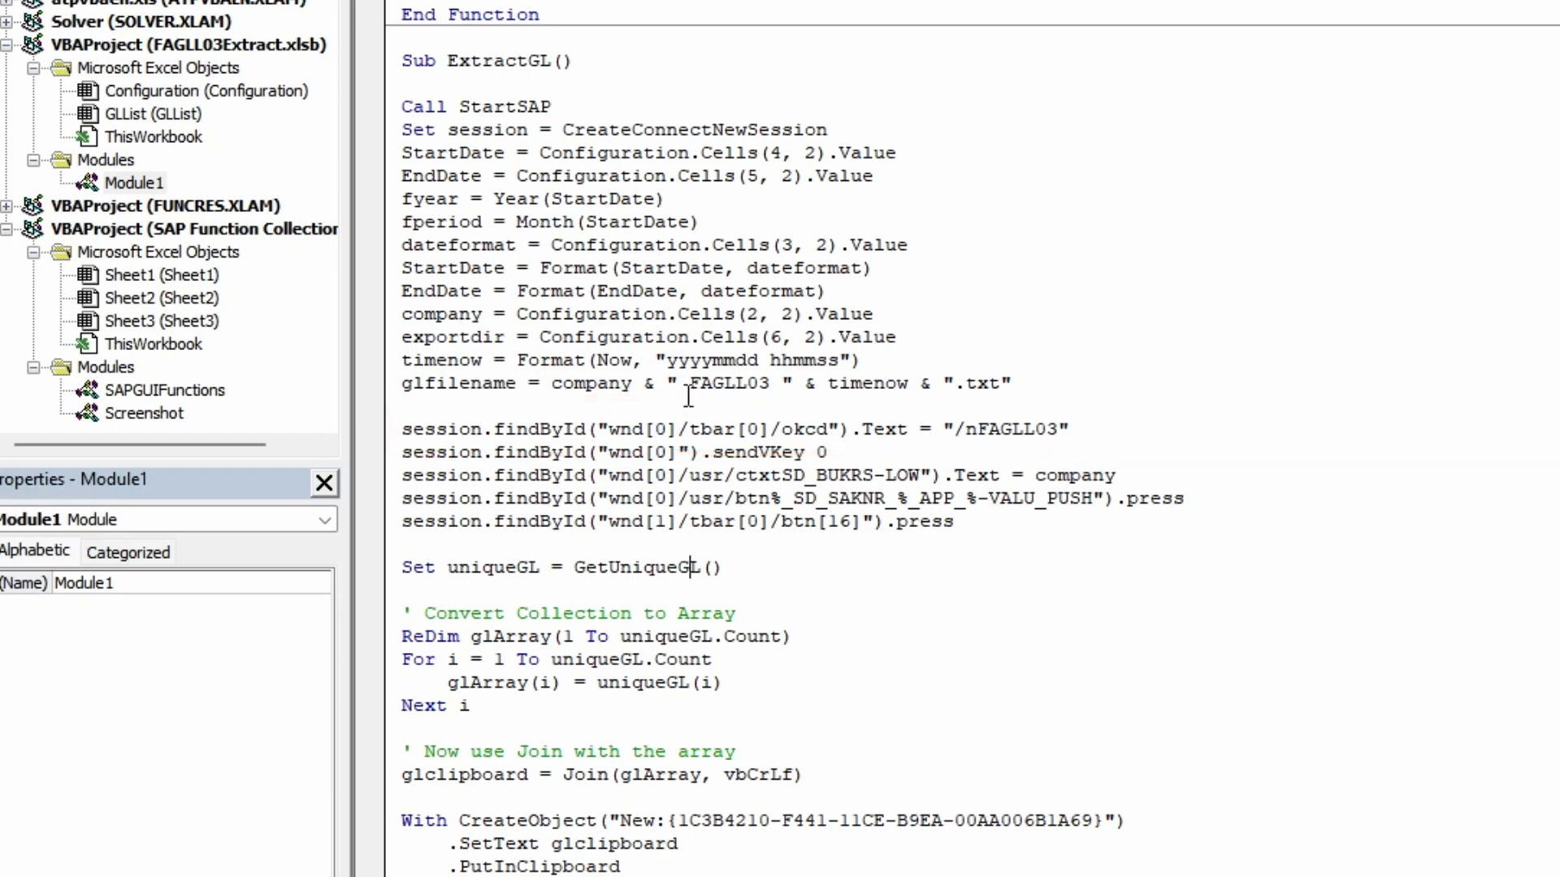
scroll(689, 395, "down", 1)
scroll(689, 395, "down", 3)
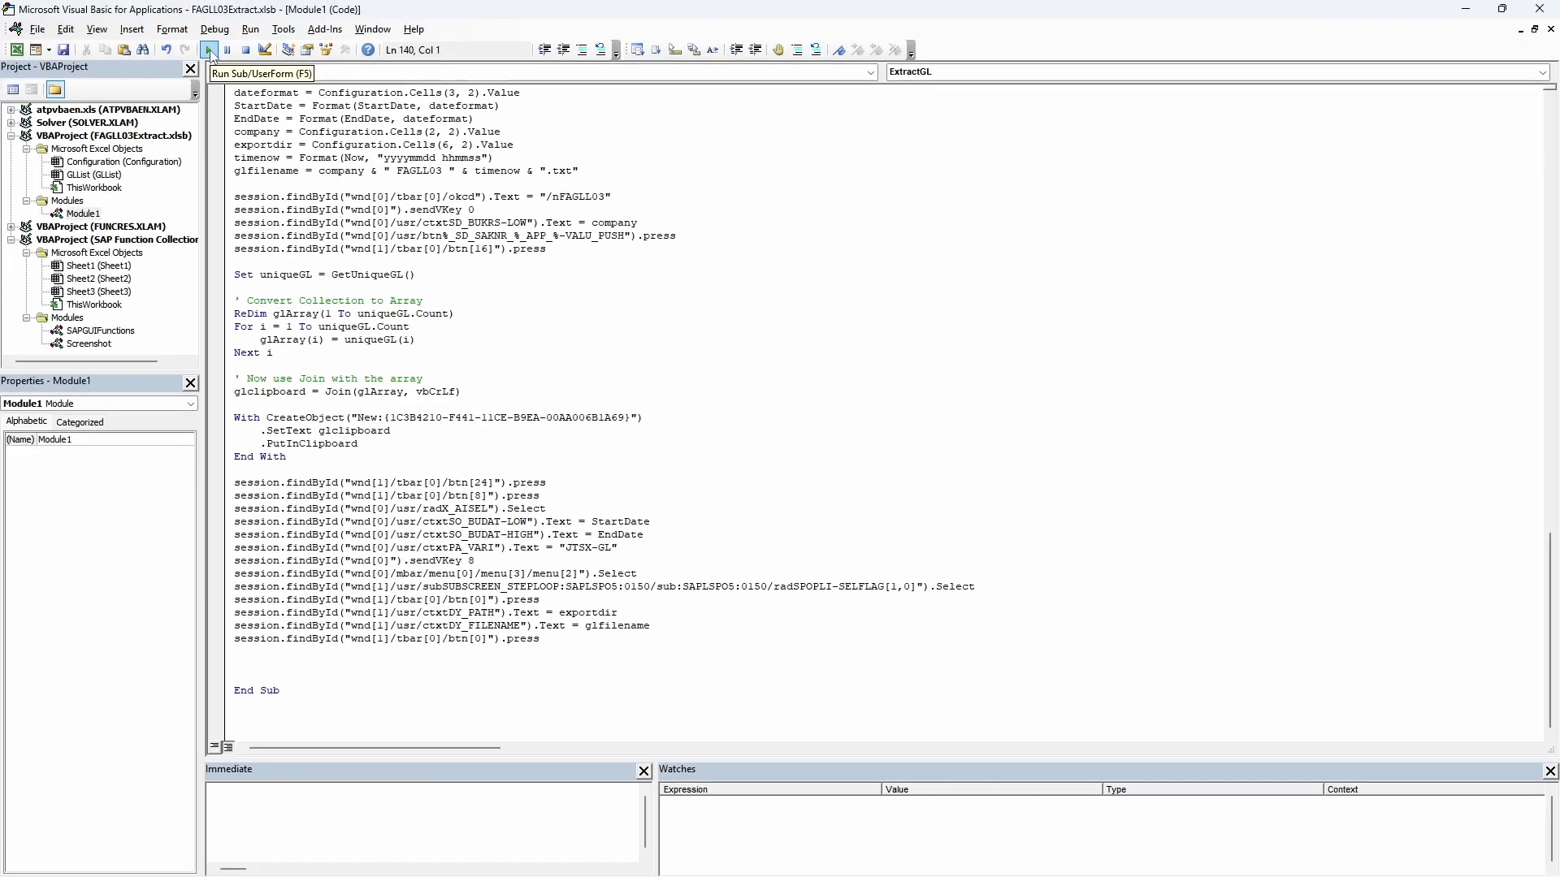
left_click(208, 50)
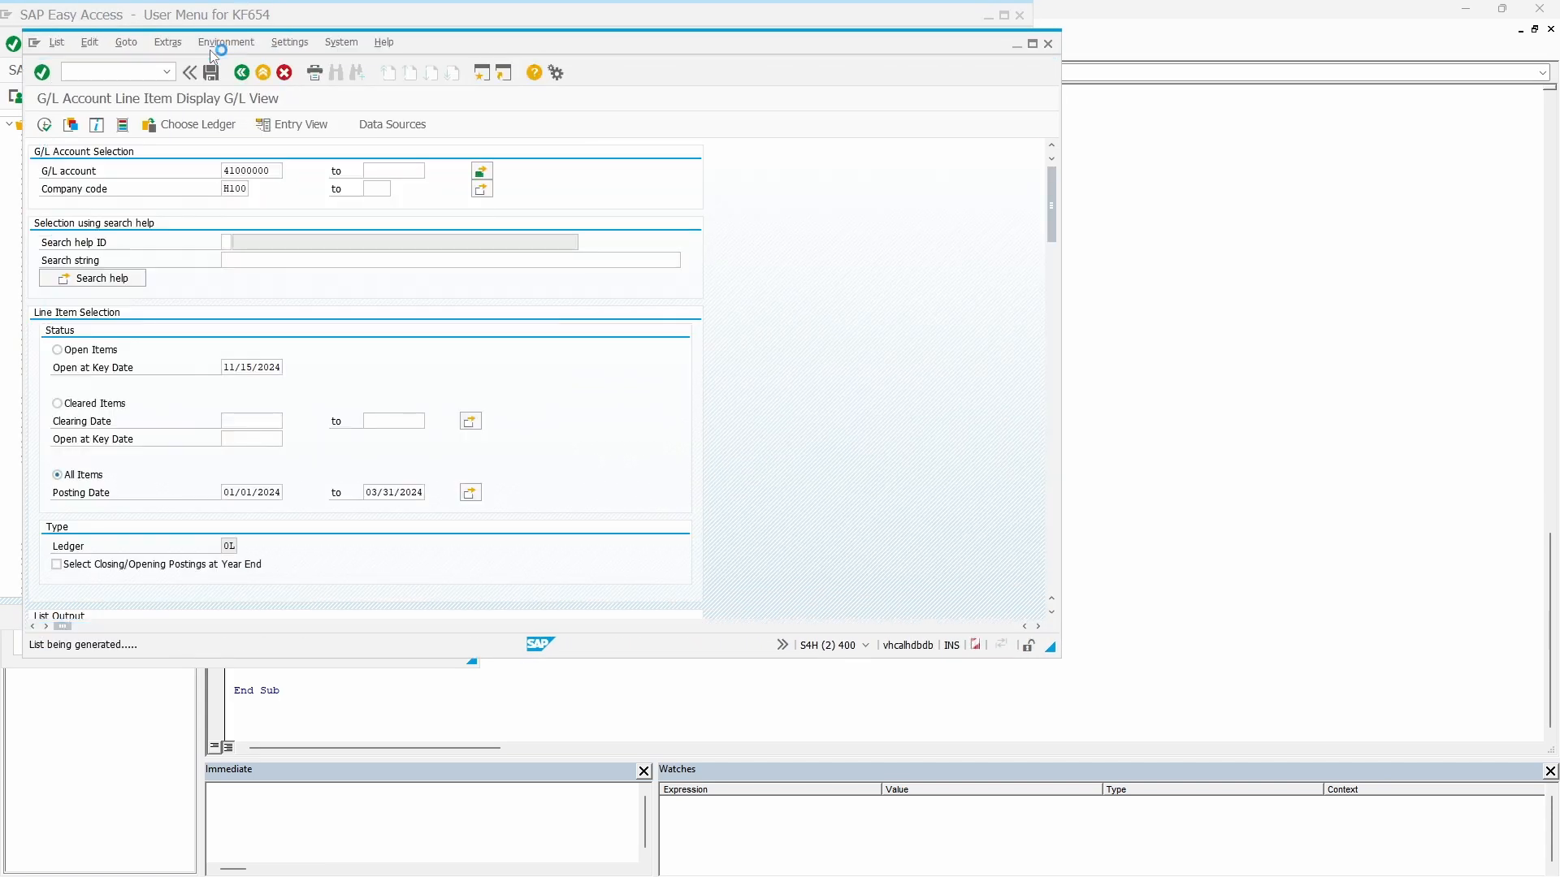
- Open the exported text file in the FAGLL03 folder, examine its G/L line item layout, and close it
key("alt+Tab")
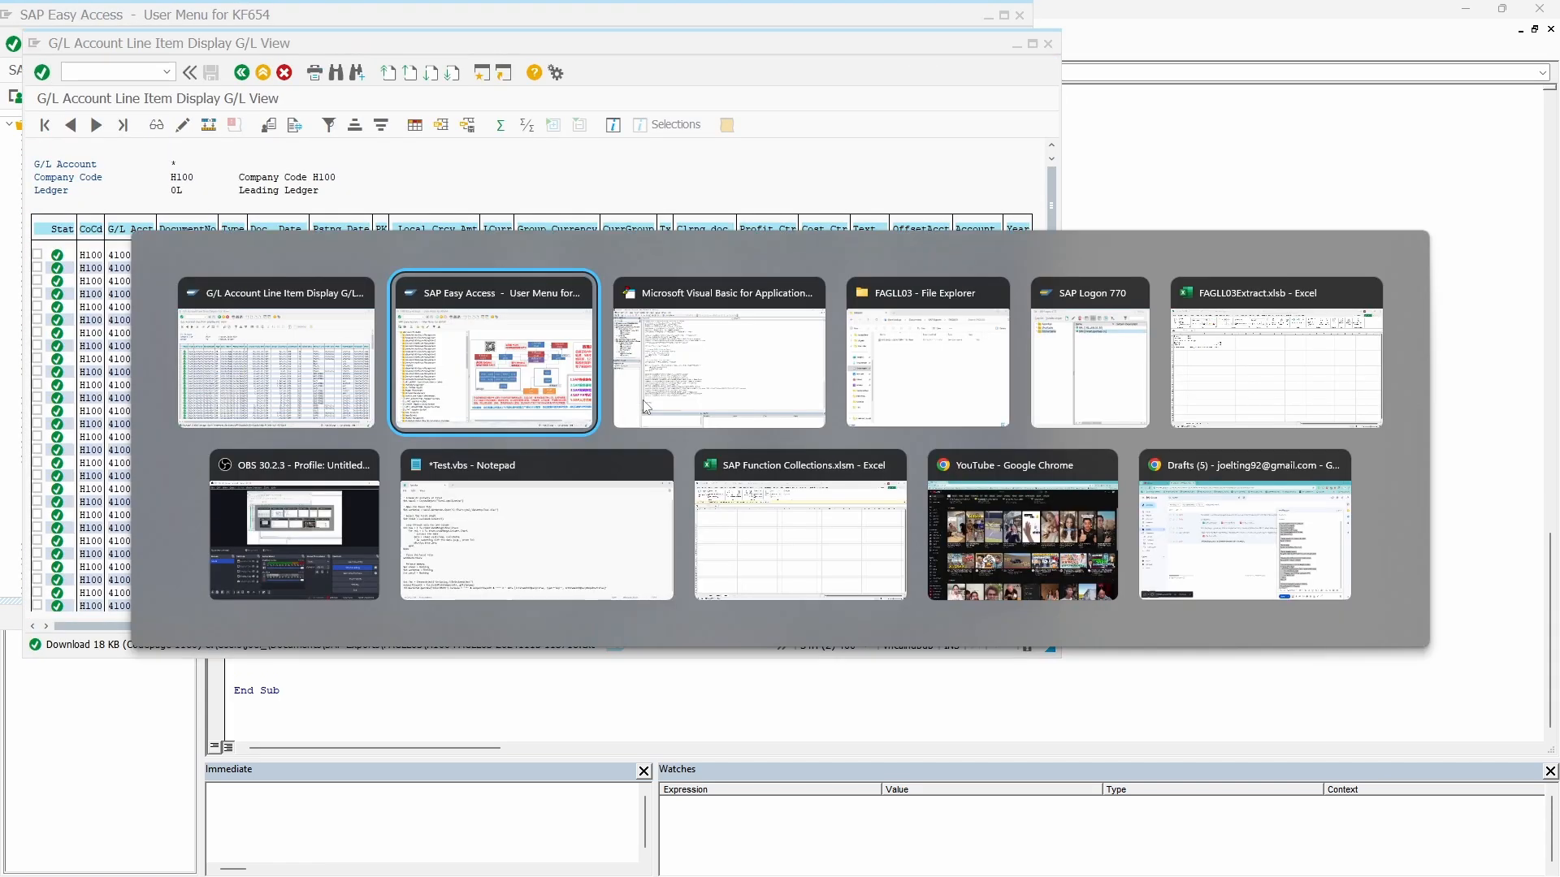
left_click(1001, 349)
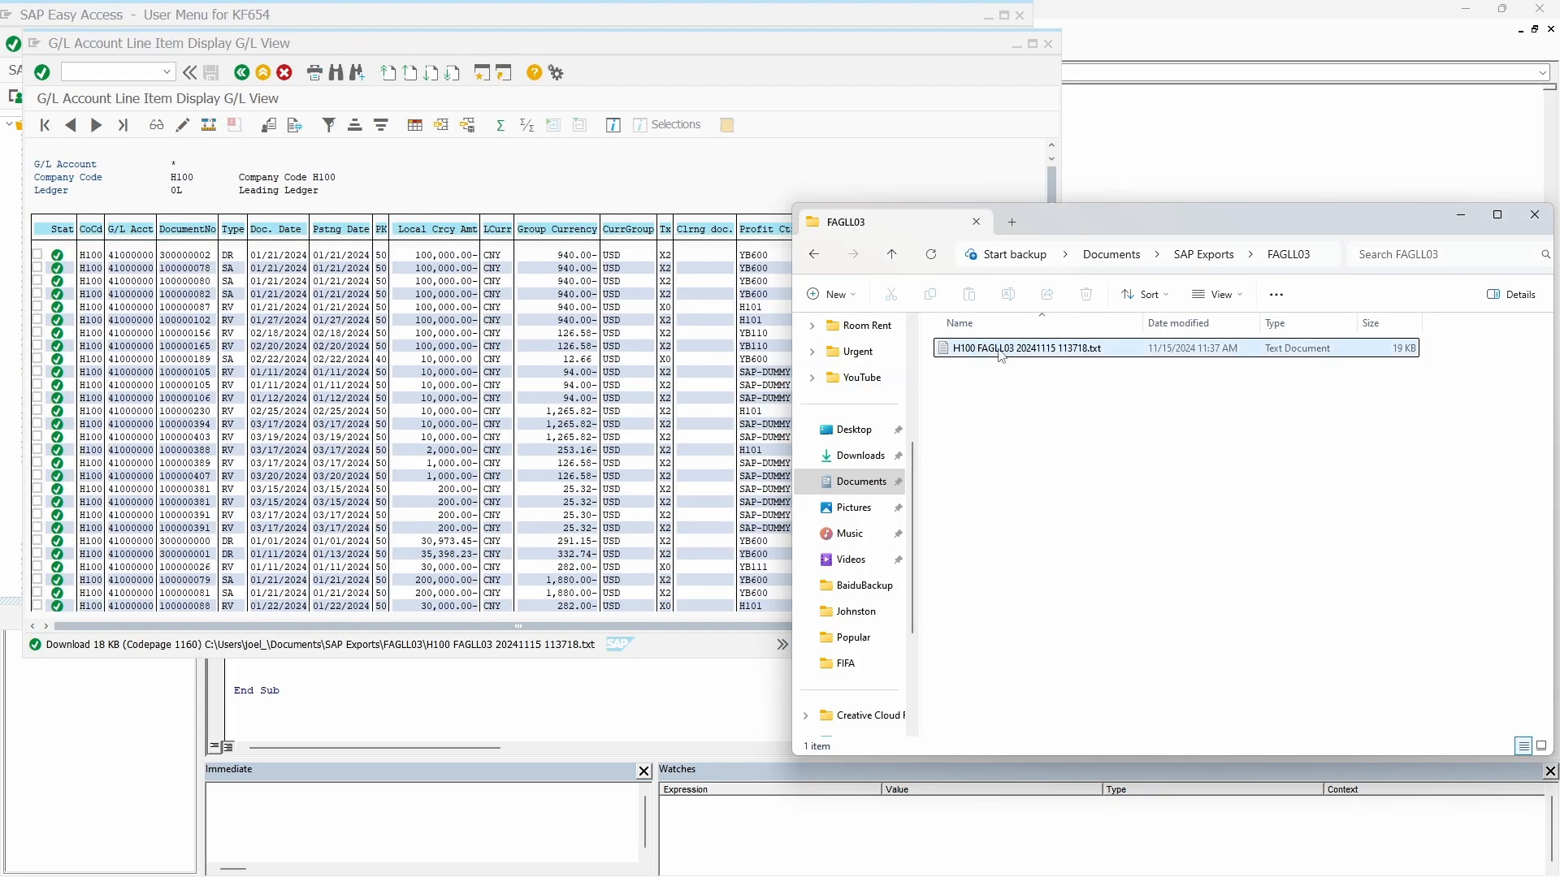
double_click(998, 351)
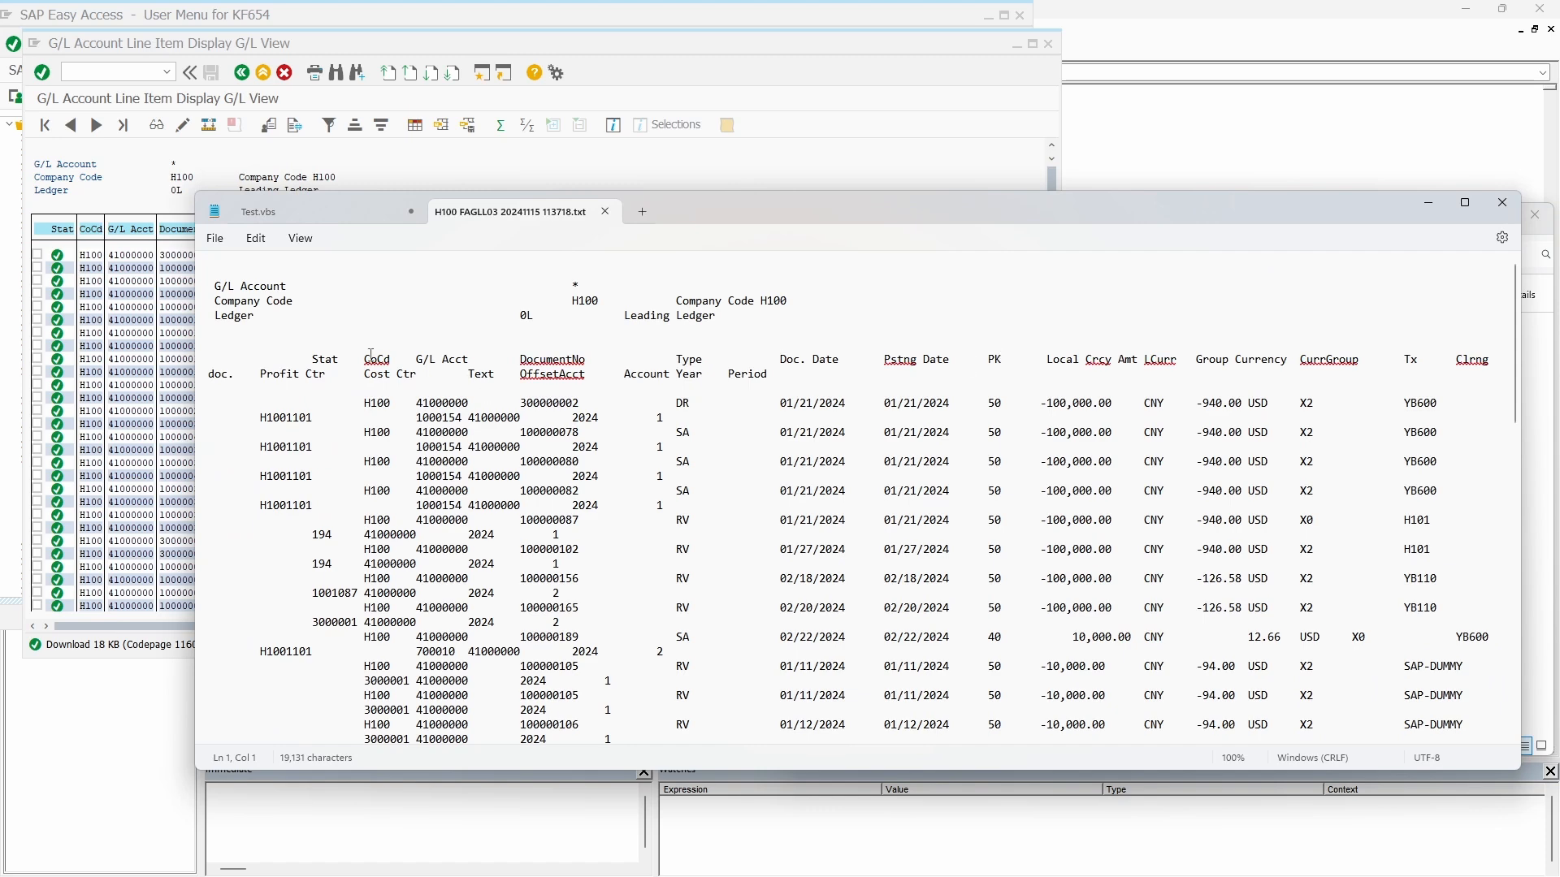
left_click_drag(370, 356, 383, 608)
scroll(383, 608, "down", 3)
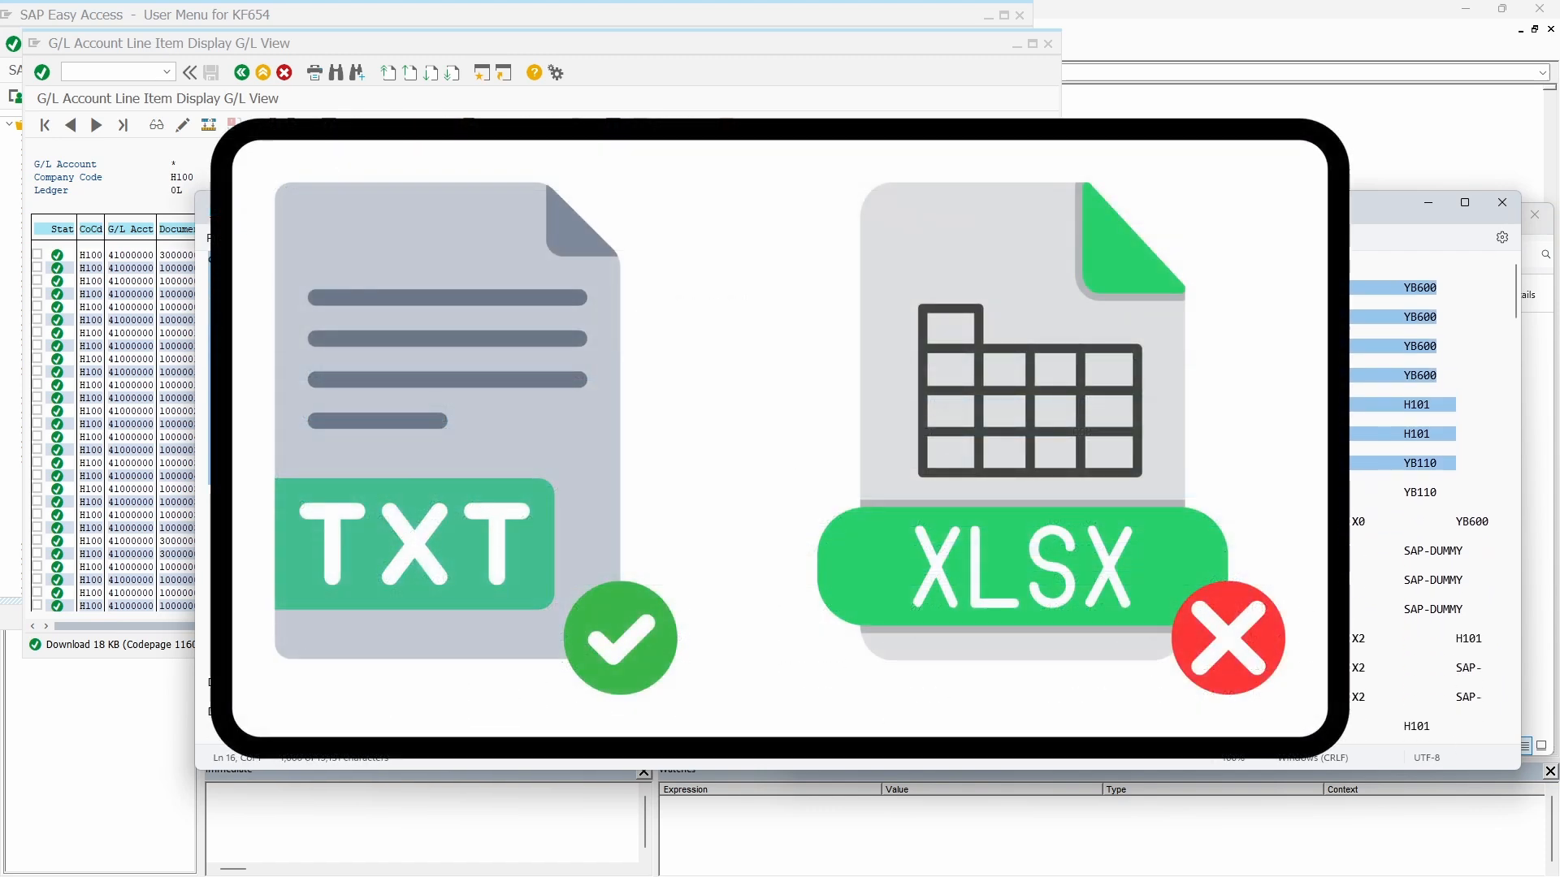
scroll(384, 608, "down", 10)
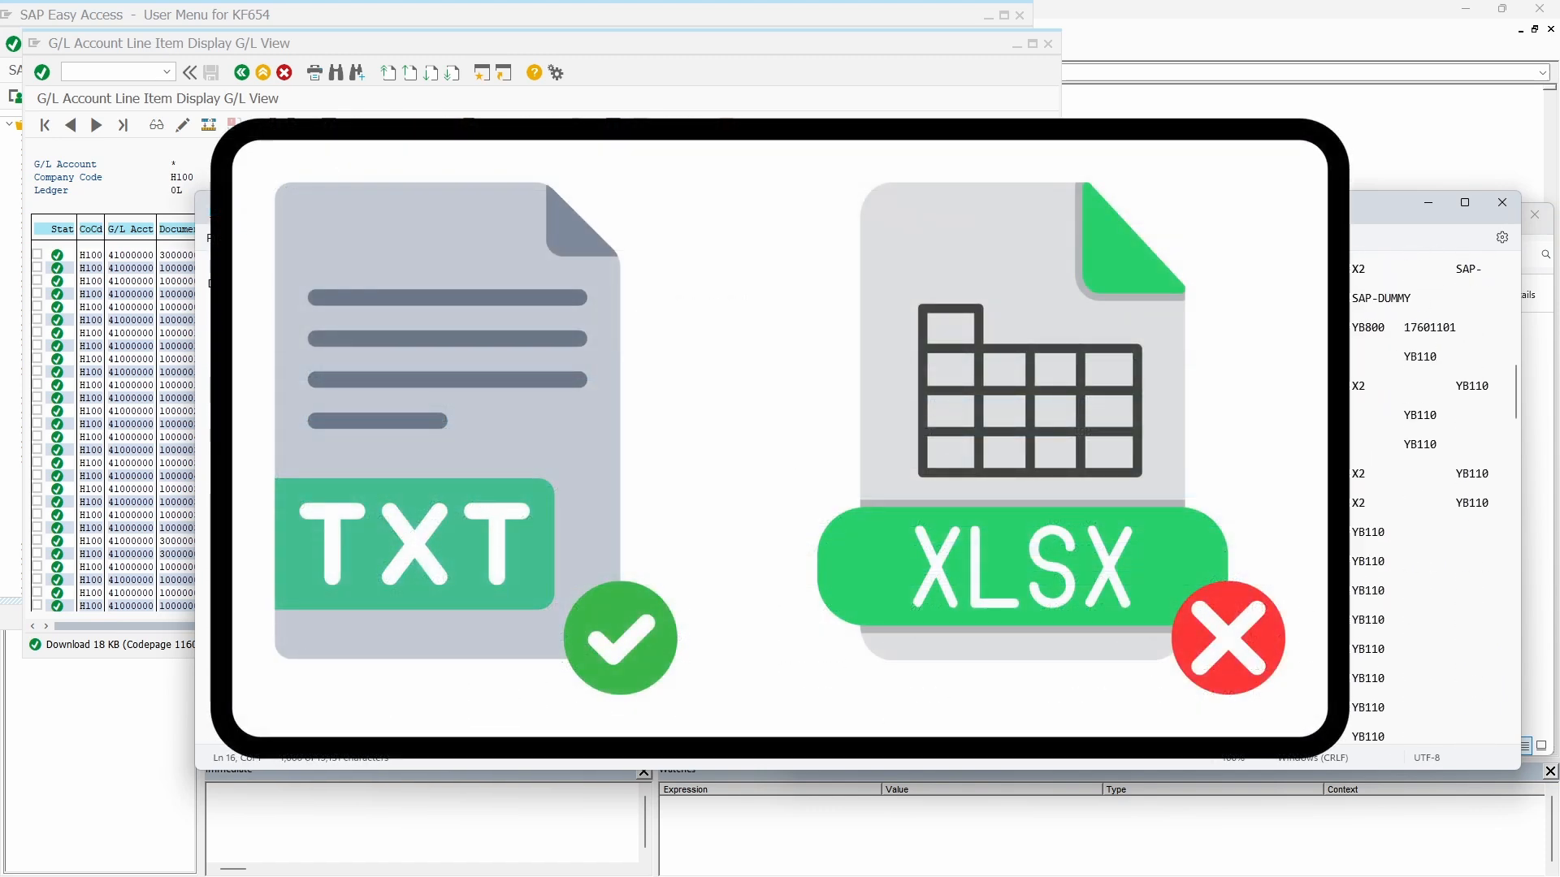
scroll(1299, 287, "down", 5)
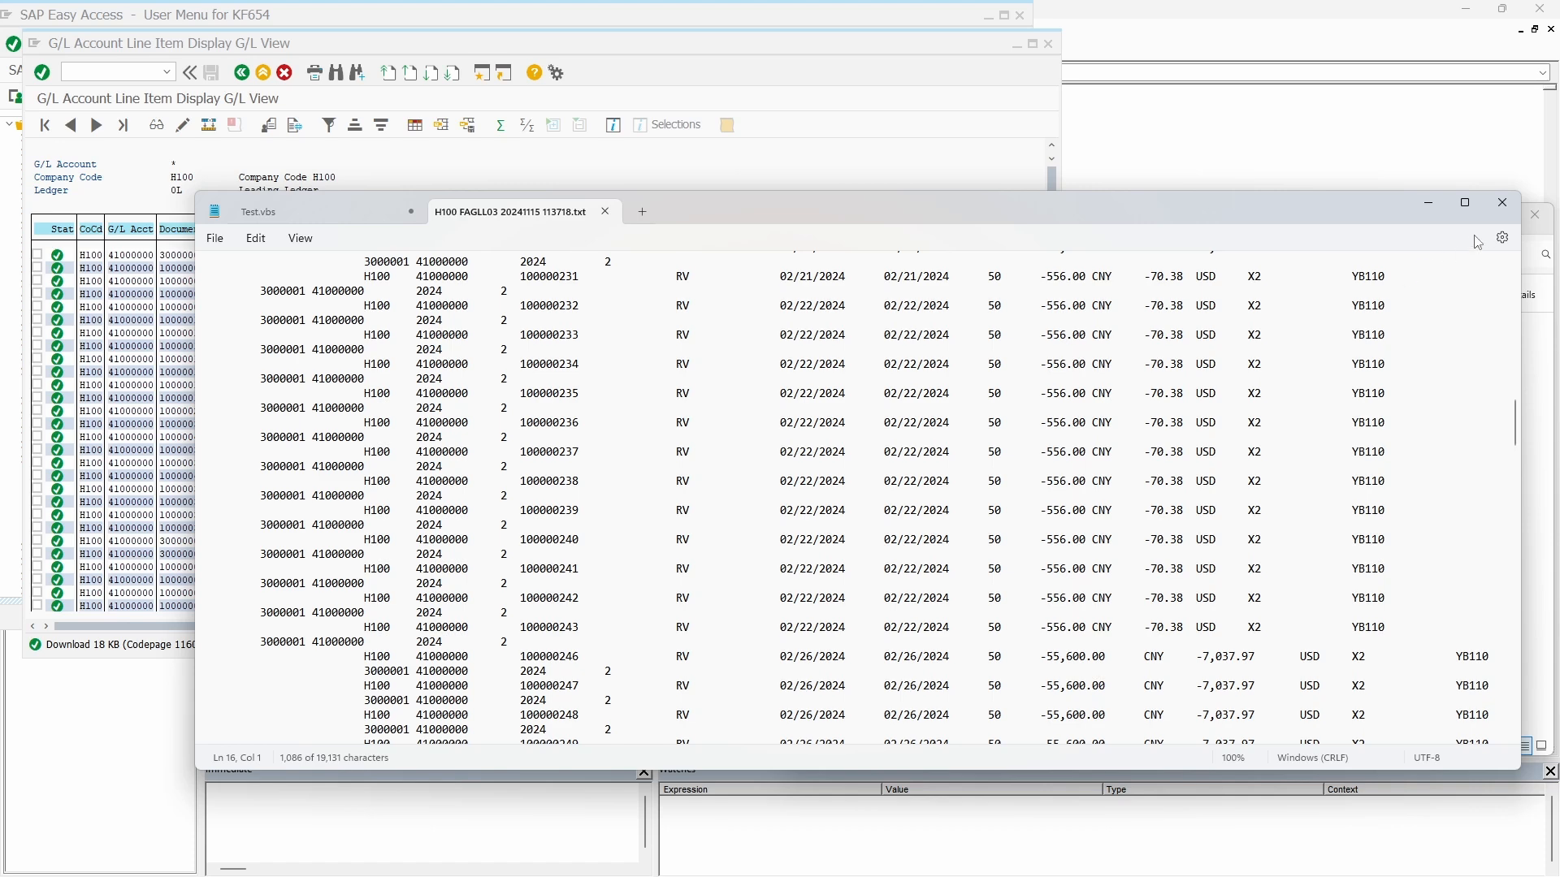
left_click(1502, 202)
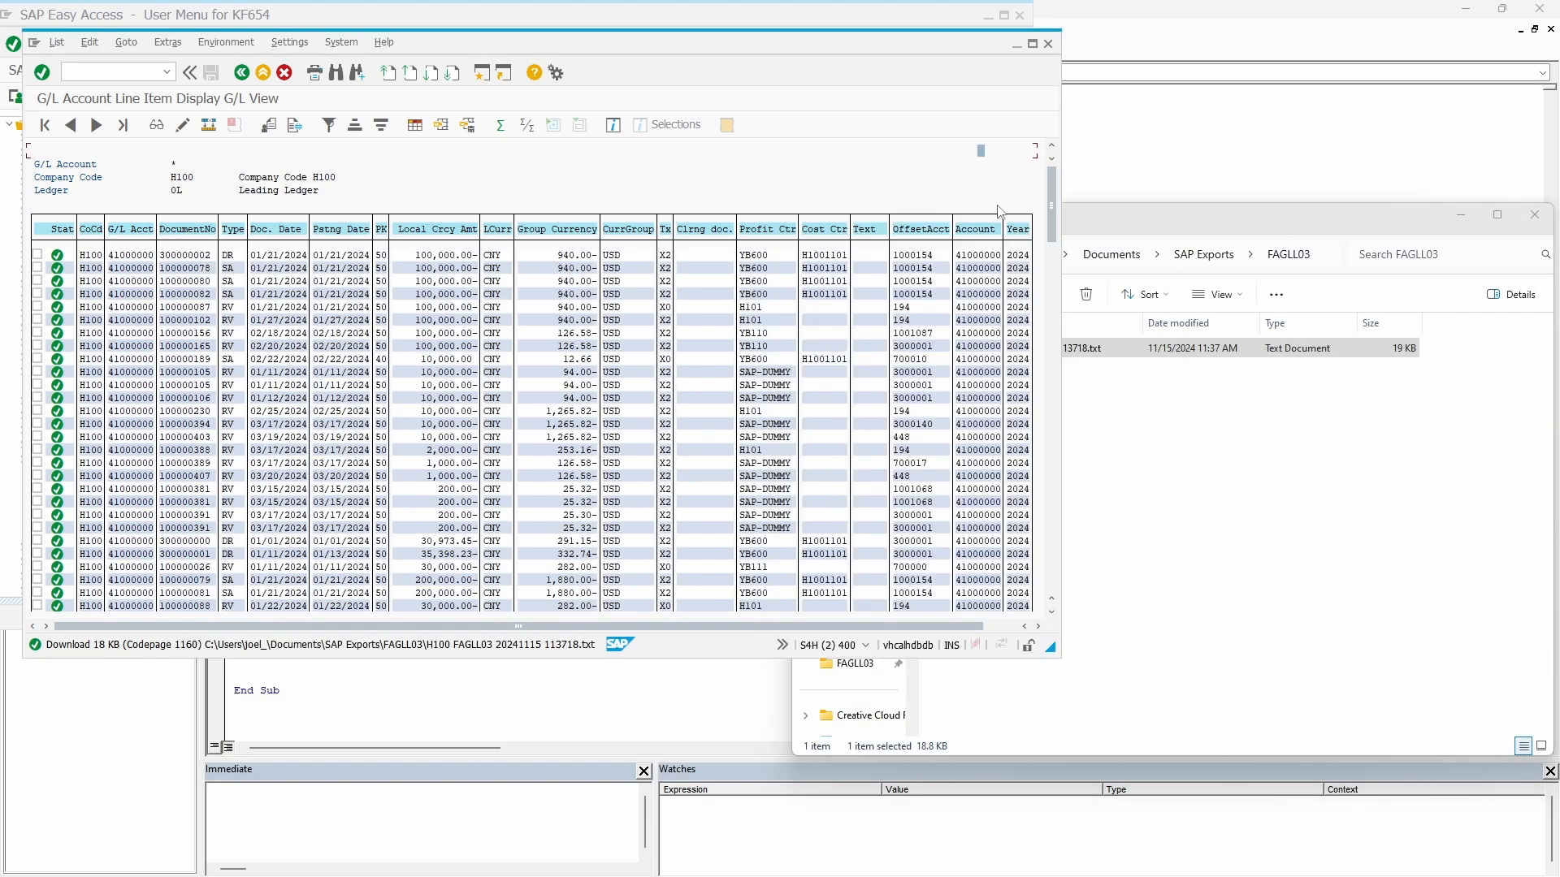
- Switch to the FAGLL03Extract workbook and start a data import from a Text/CSV file
key("alt+Tab")
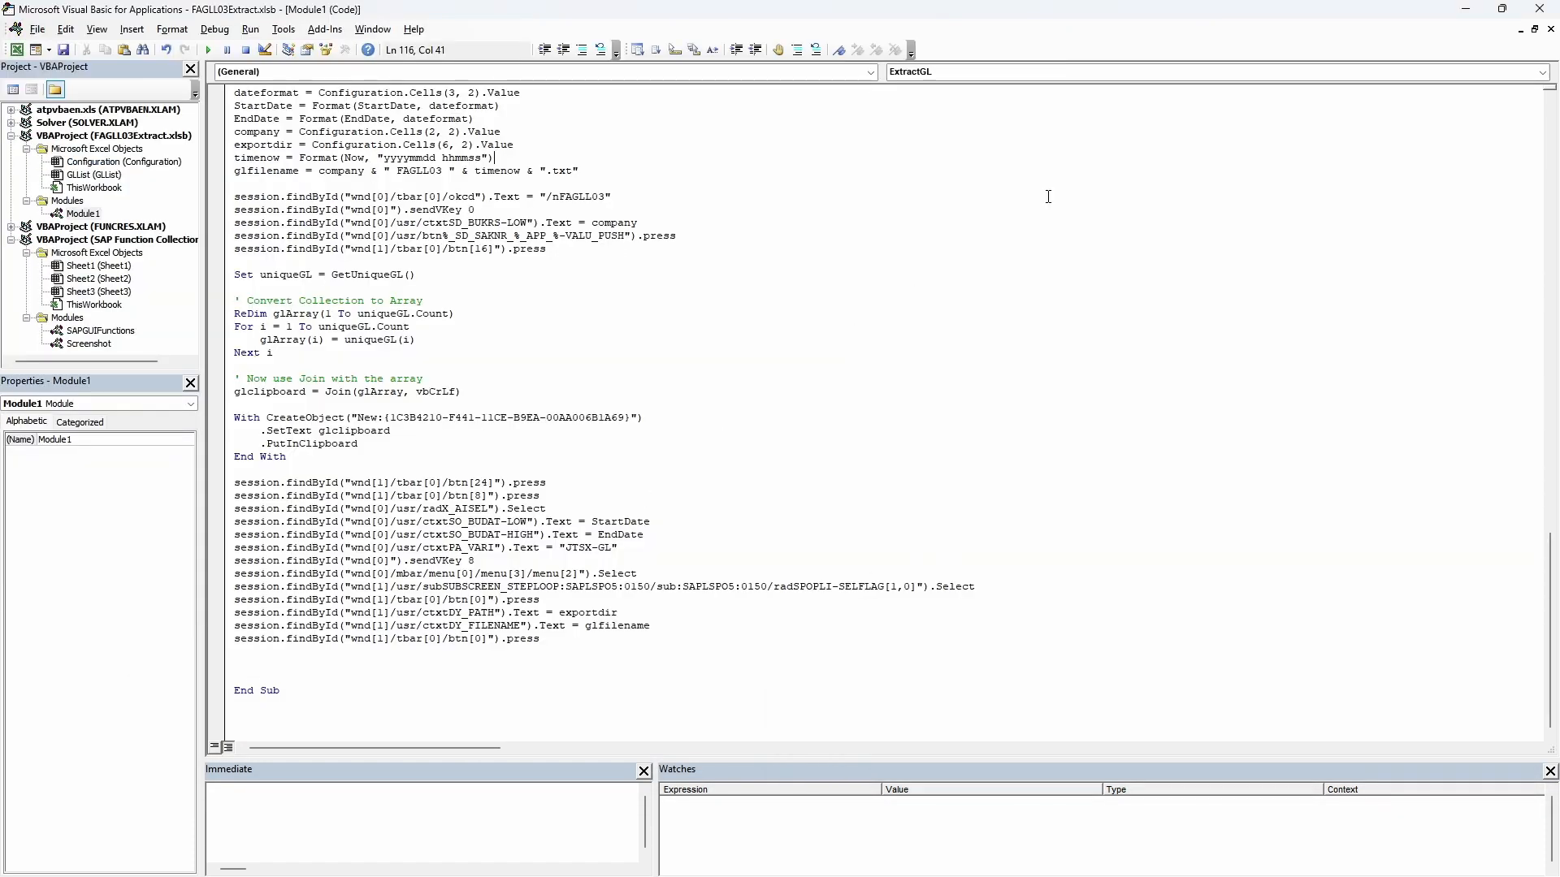
key("alt+Tab")
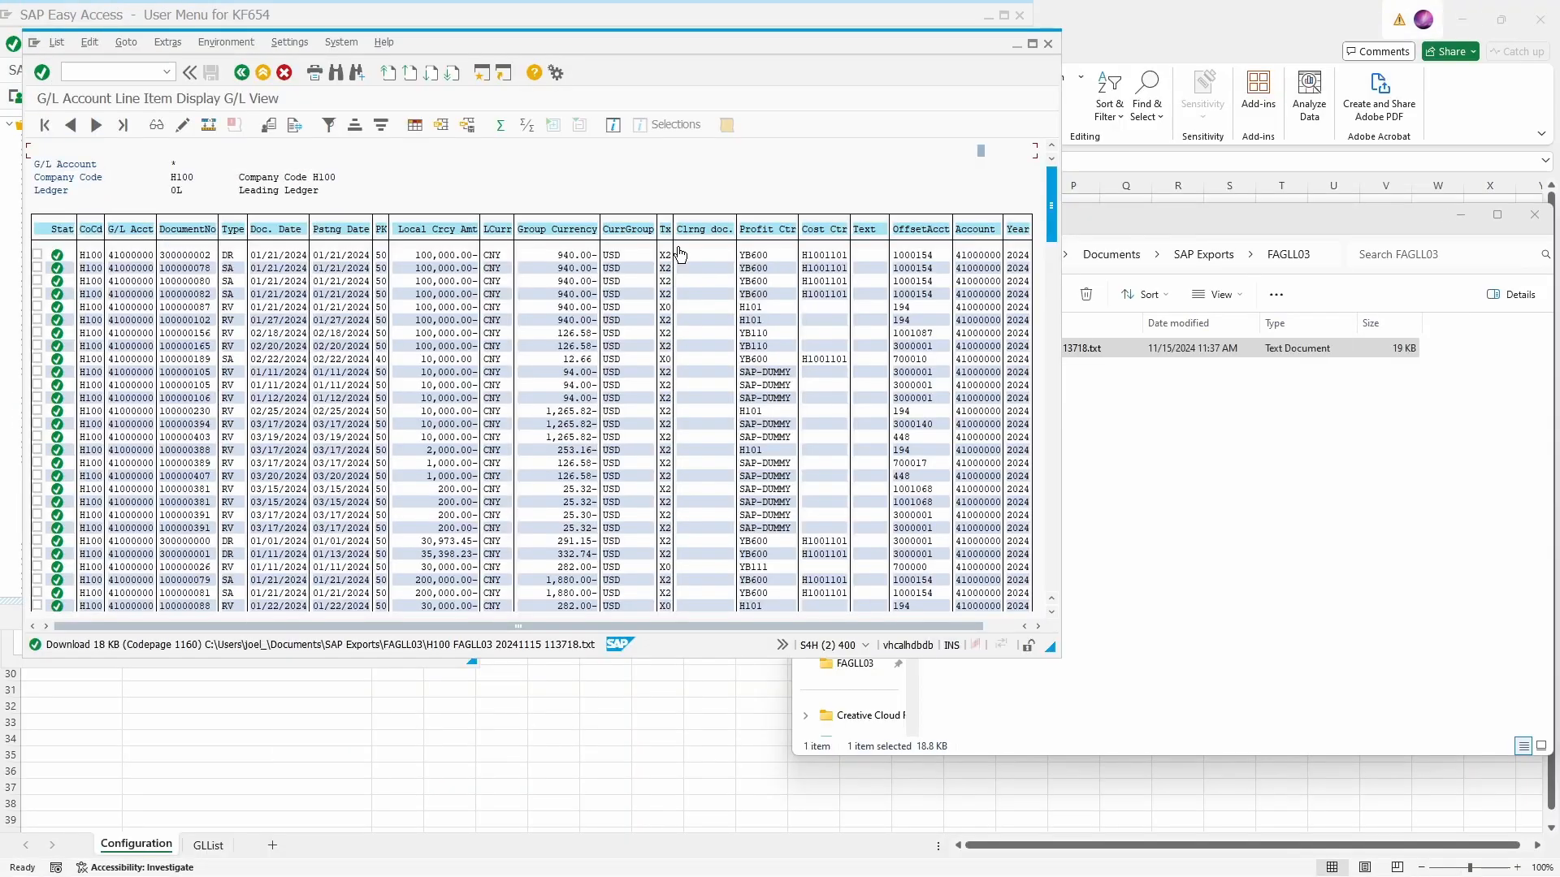
left_click(427, 713)
left_click(390, 62)
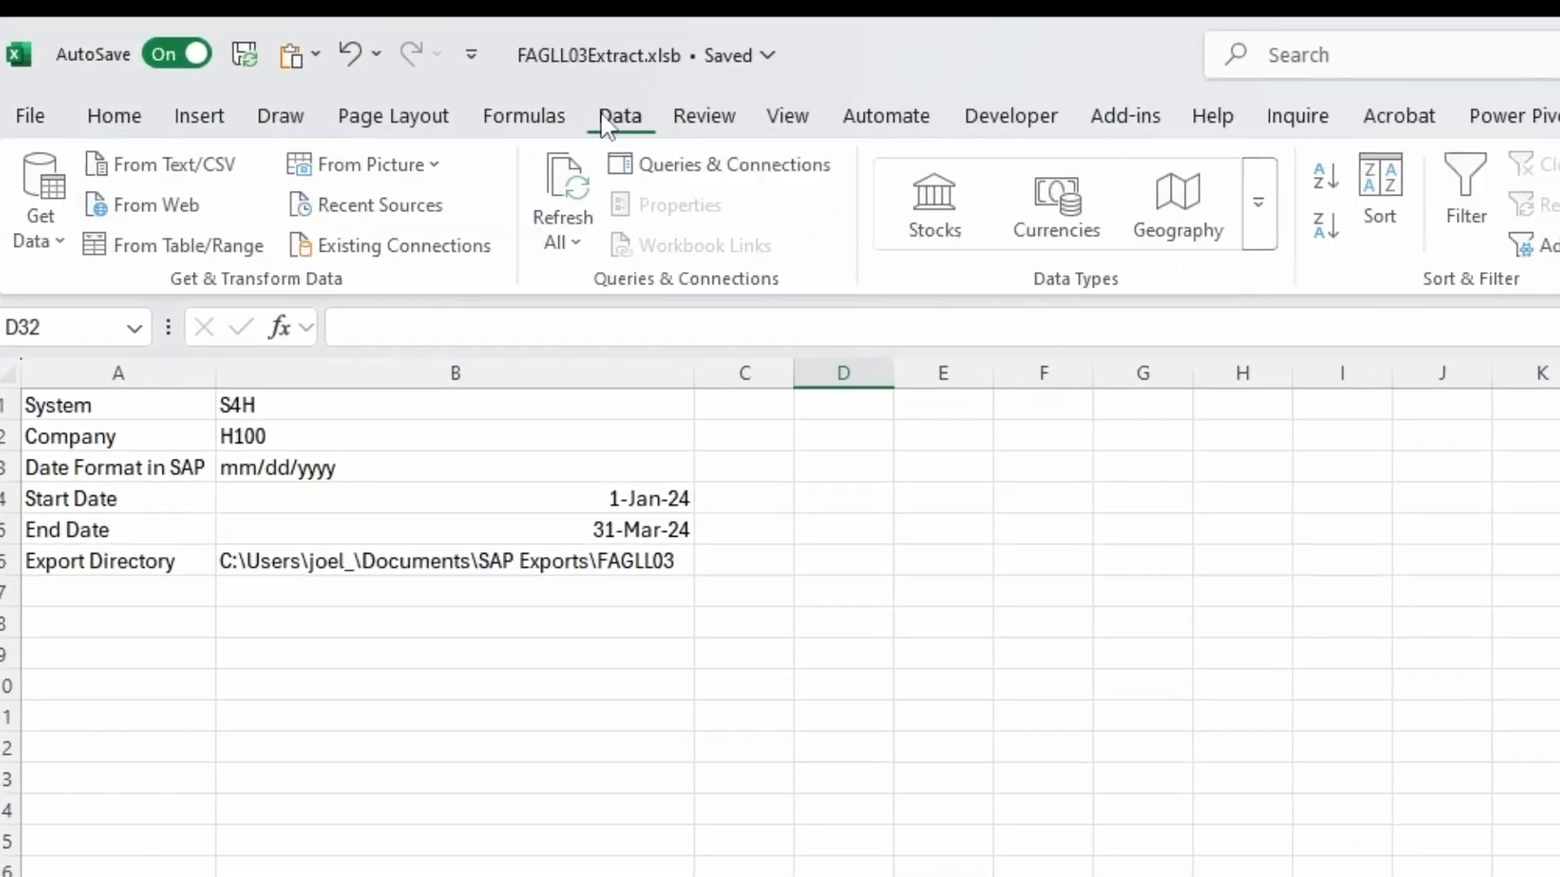
left_click(55, 242)
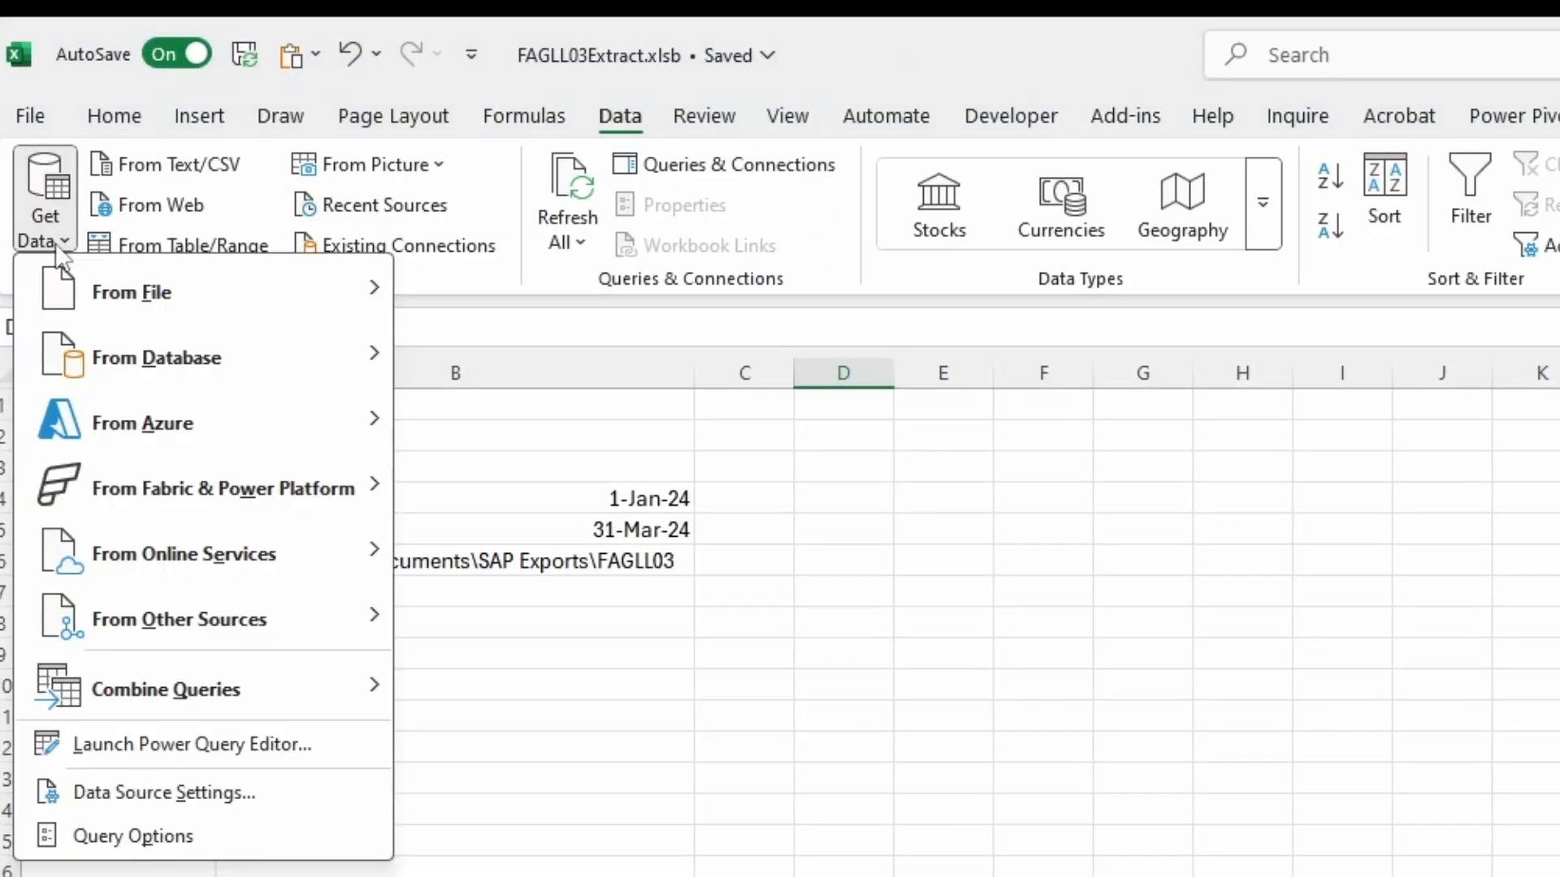
mouse_move(93, 289)
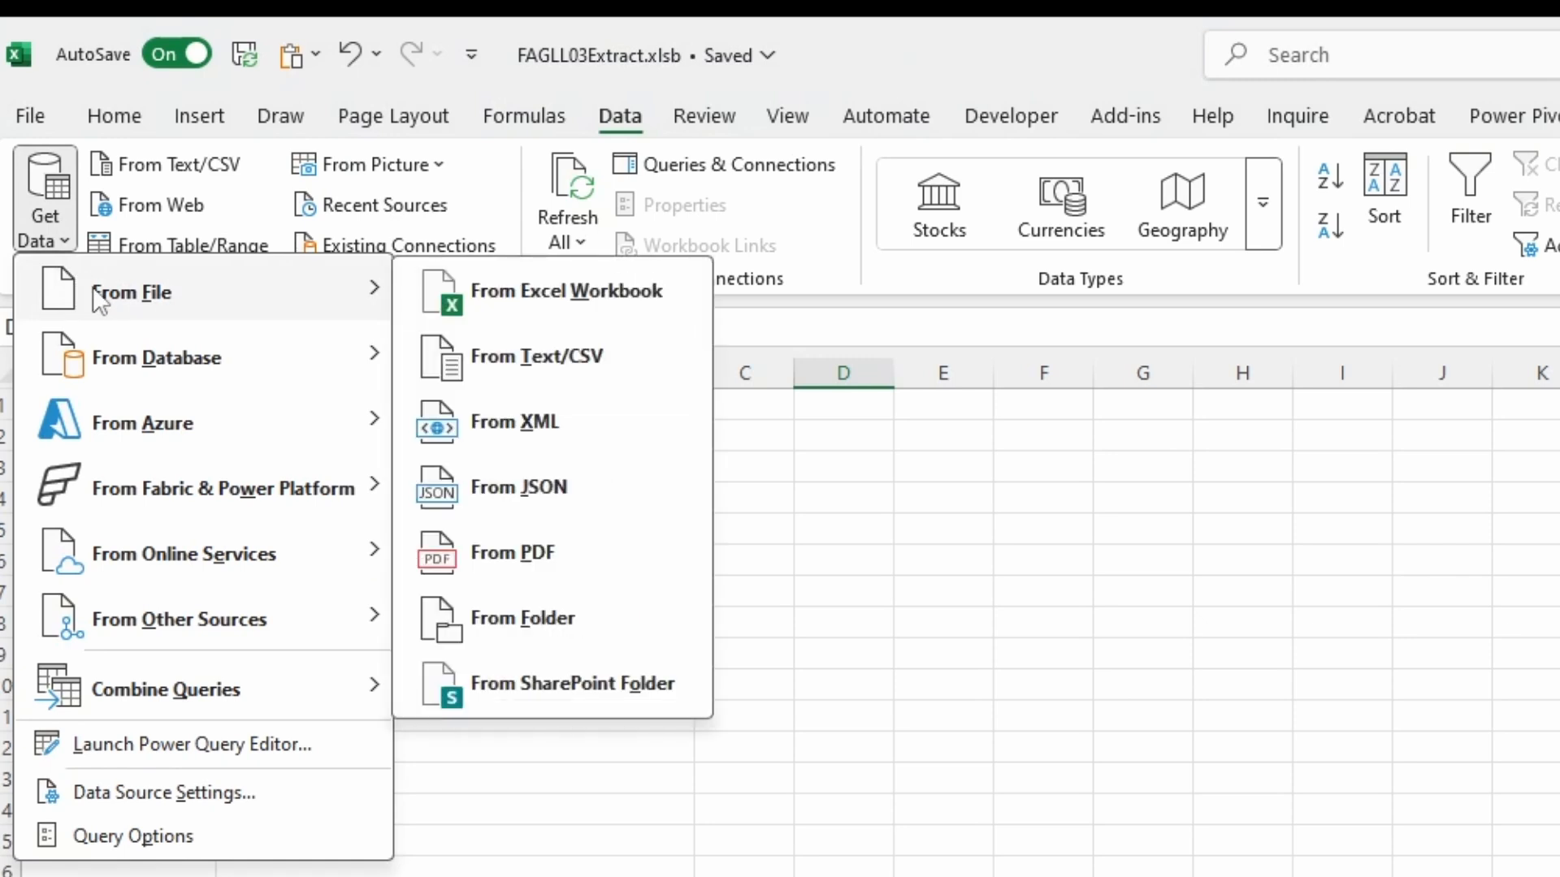
left_click(596, 373)
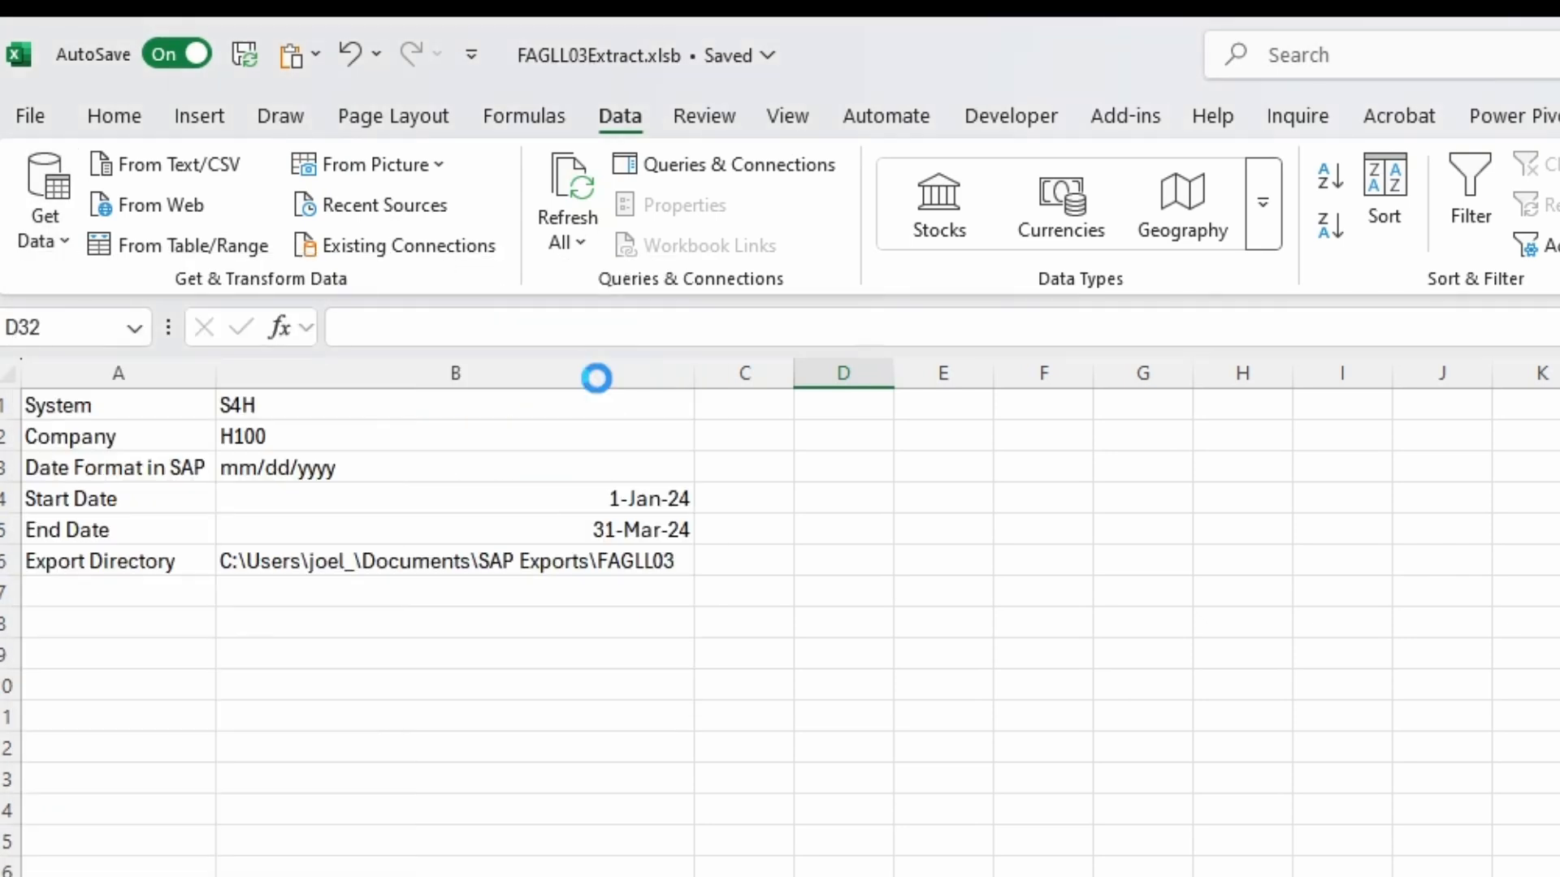
- Choose the exported H100 FAGLL03 text file from the export directory and open it for transformation in Power Query
key("alt+Tab")
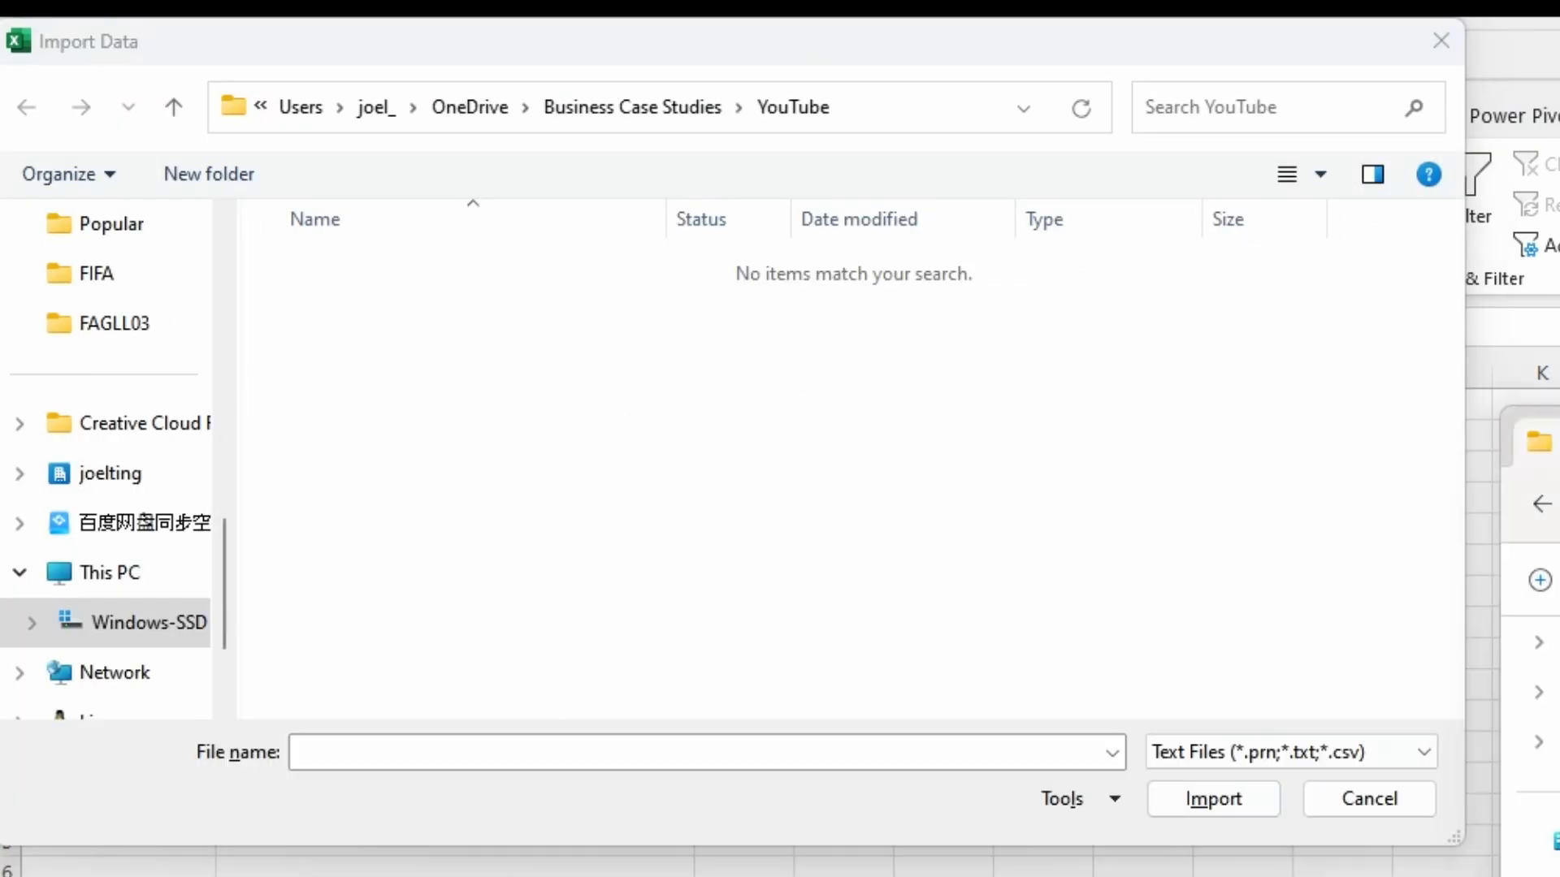
left_click(879, 111)
type("C:\\Users\\joel_\\Documents\\SAP Exports\\FAGLL03")
key("Return")
double_click(705, 262)
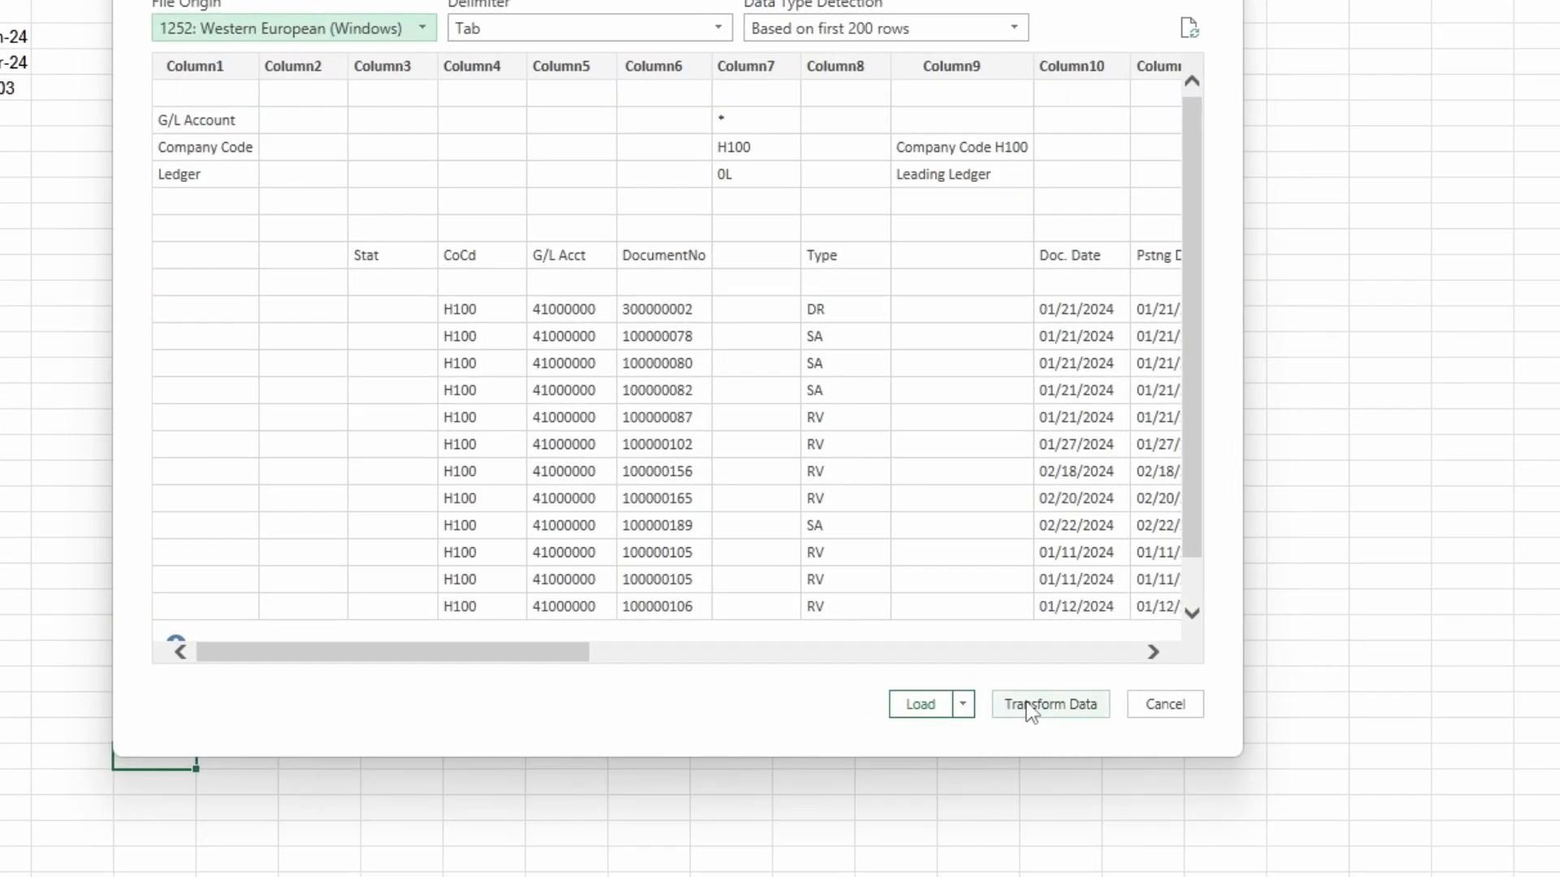
left_click(1029, 707)
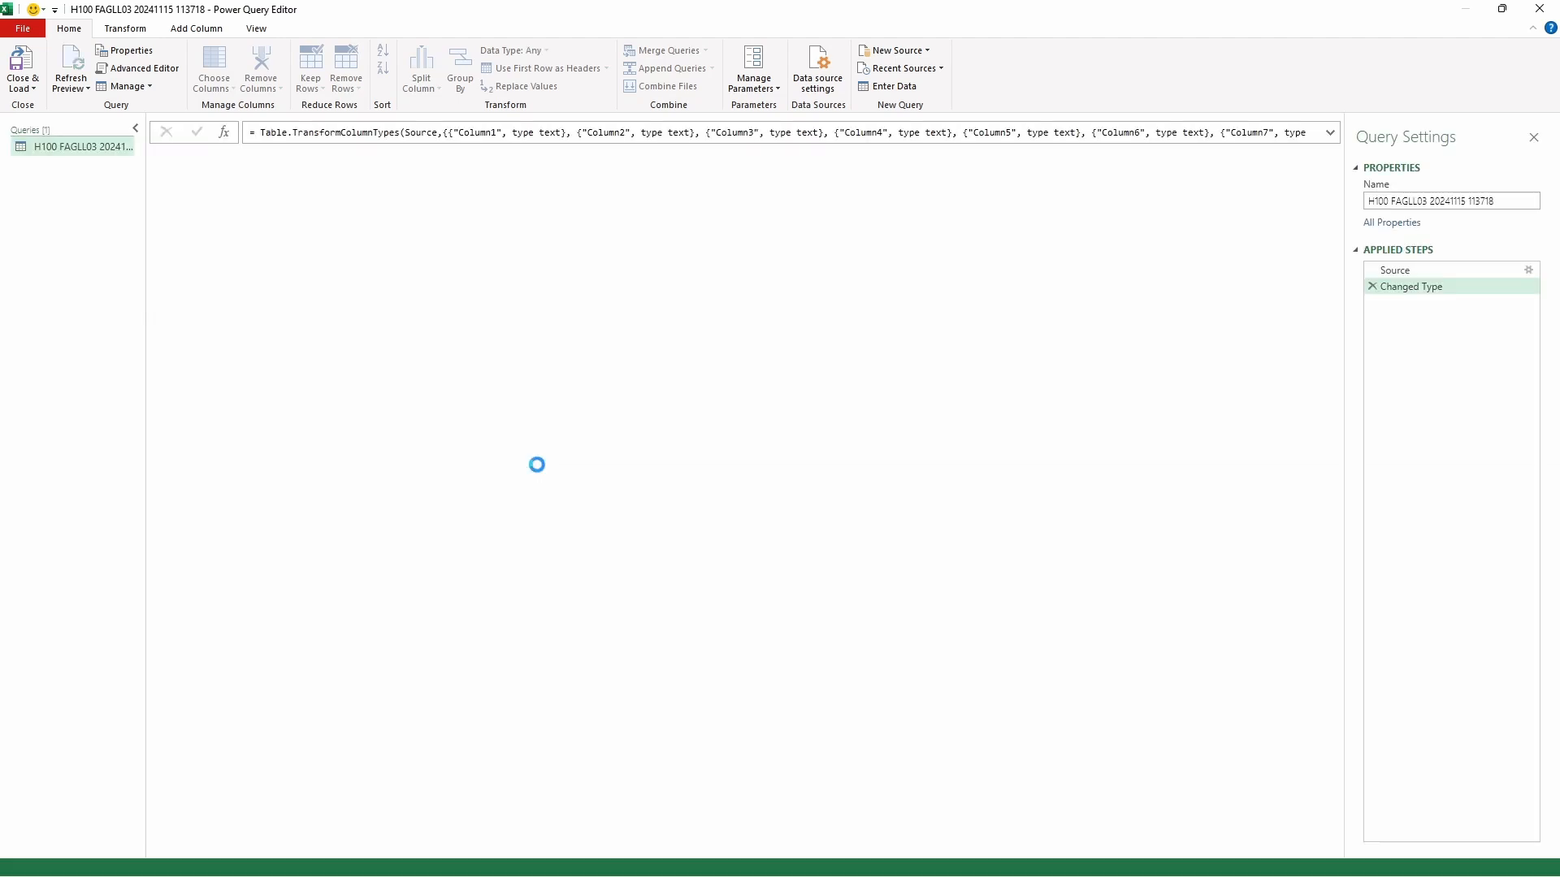
- Rename the imported query as GL
left_click(1499, 203)
type("G")
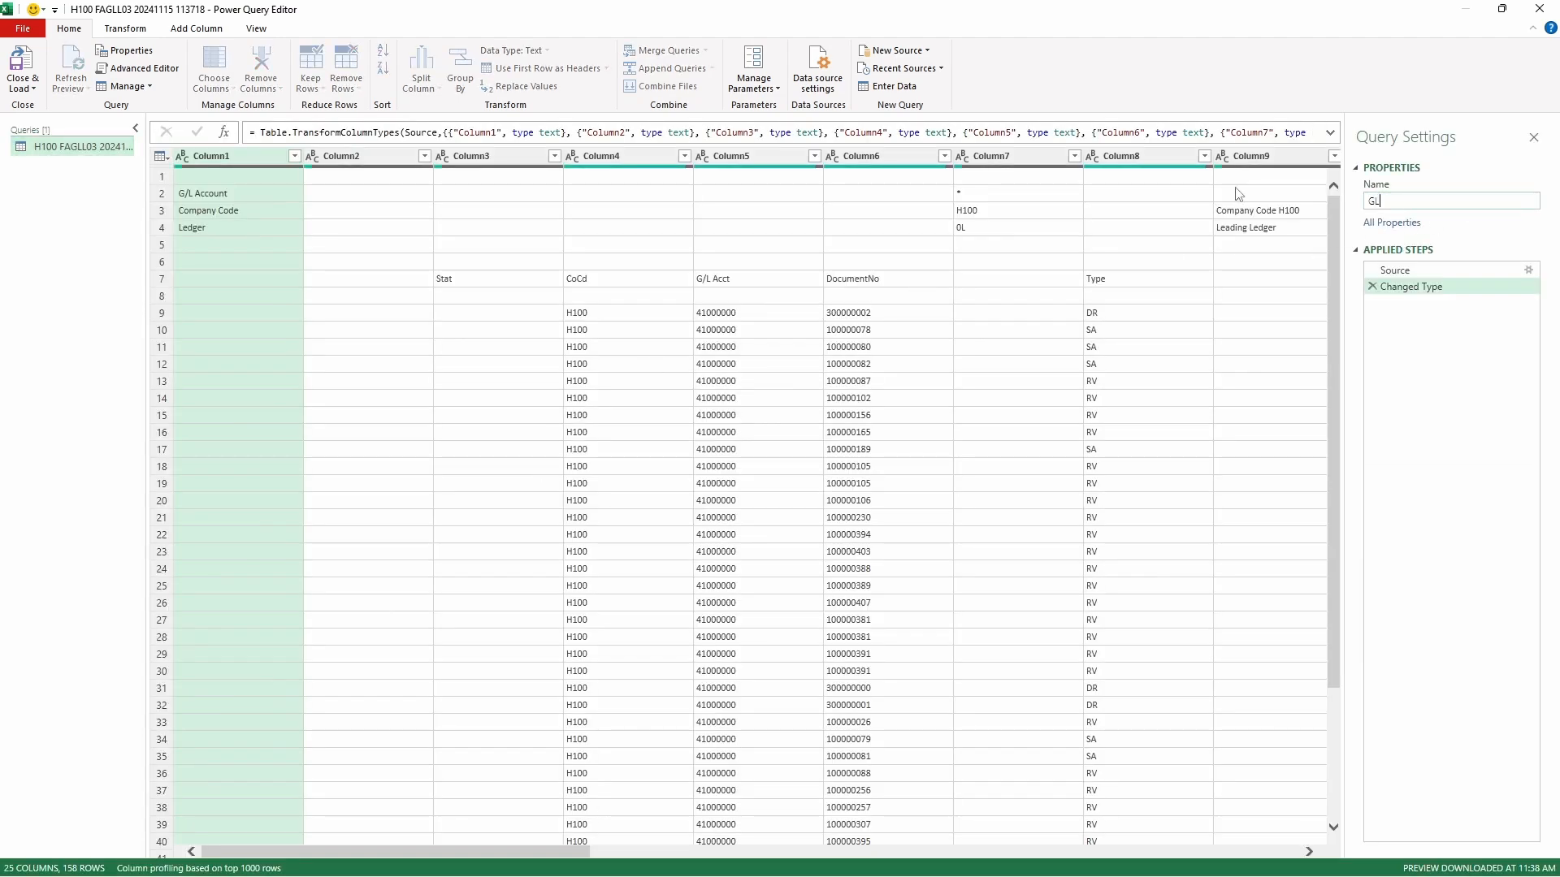
type("L")
key("Return")
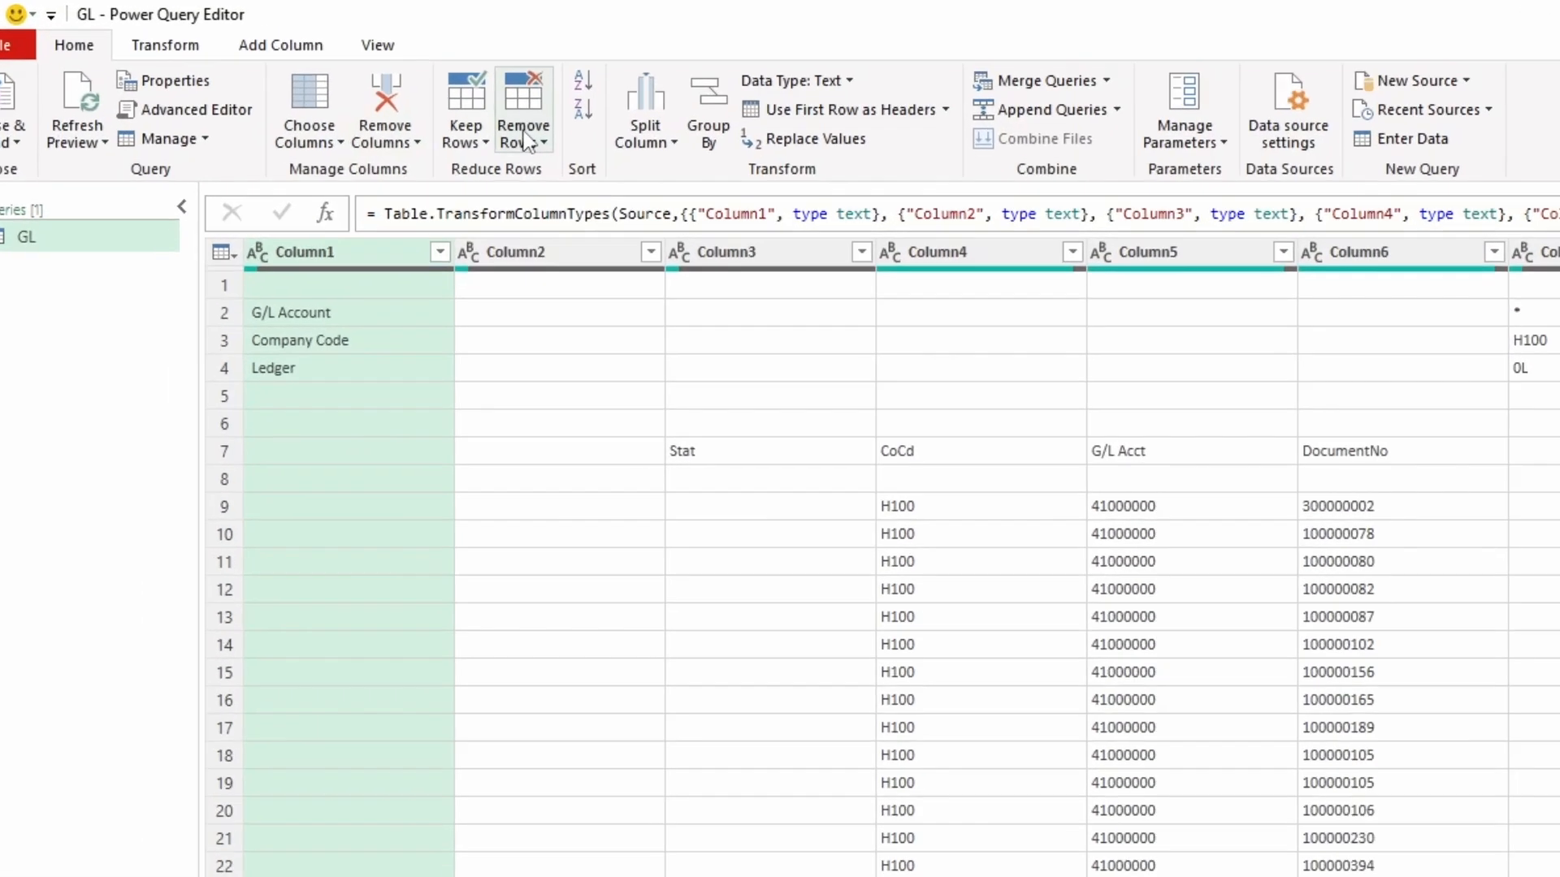
- Remove the top 6 rows of the GL query and use the first remaining row as headers
left_click(347, 81)
left_click(638, 215)
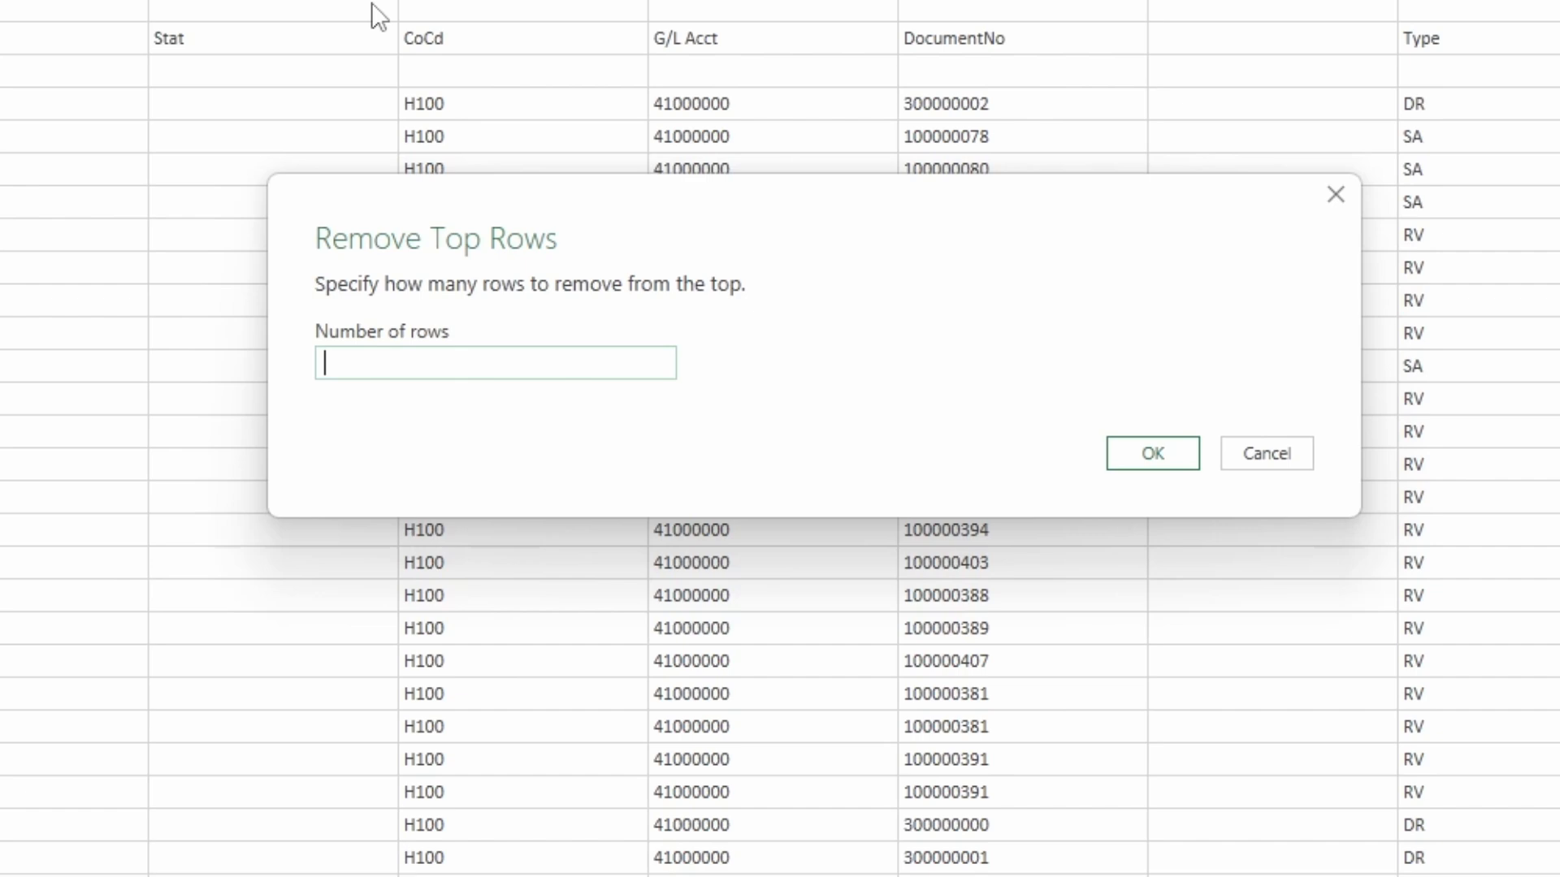
type("6")
left_click(1147, 463)
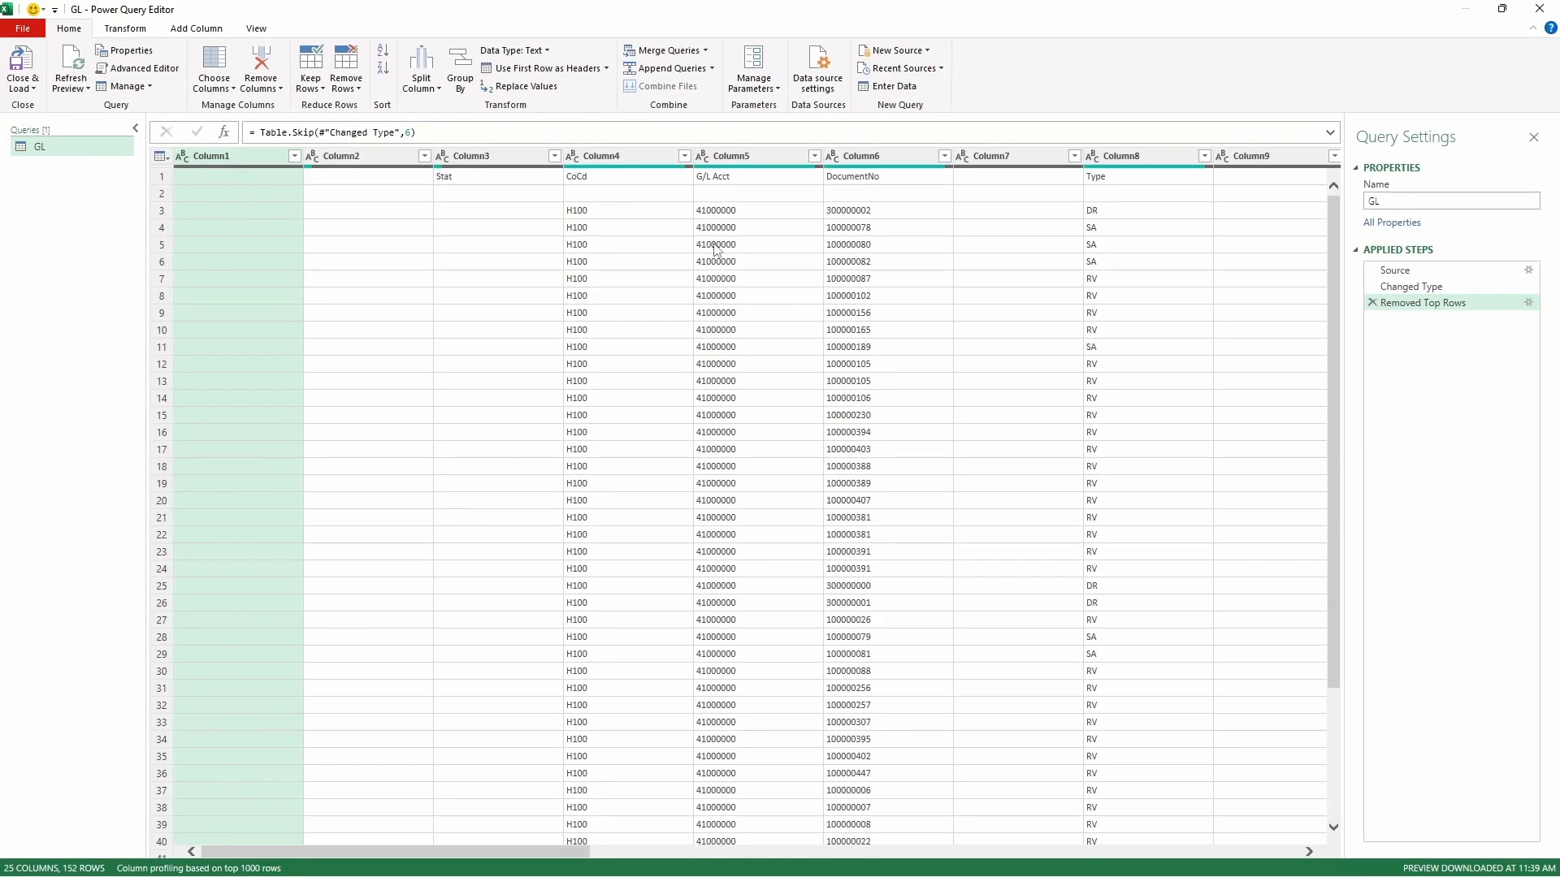
left_click(499, 70)
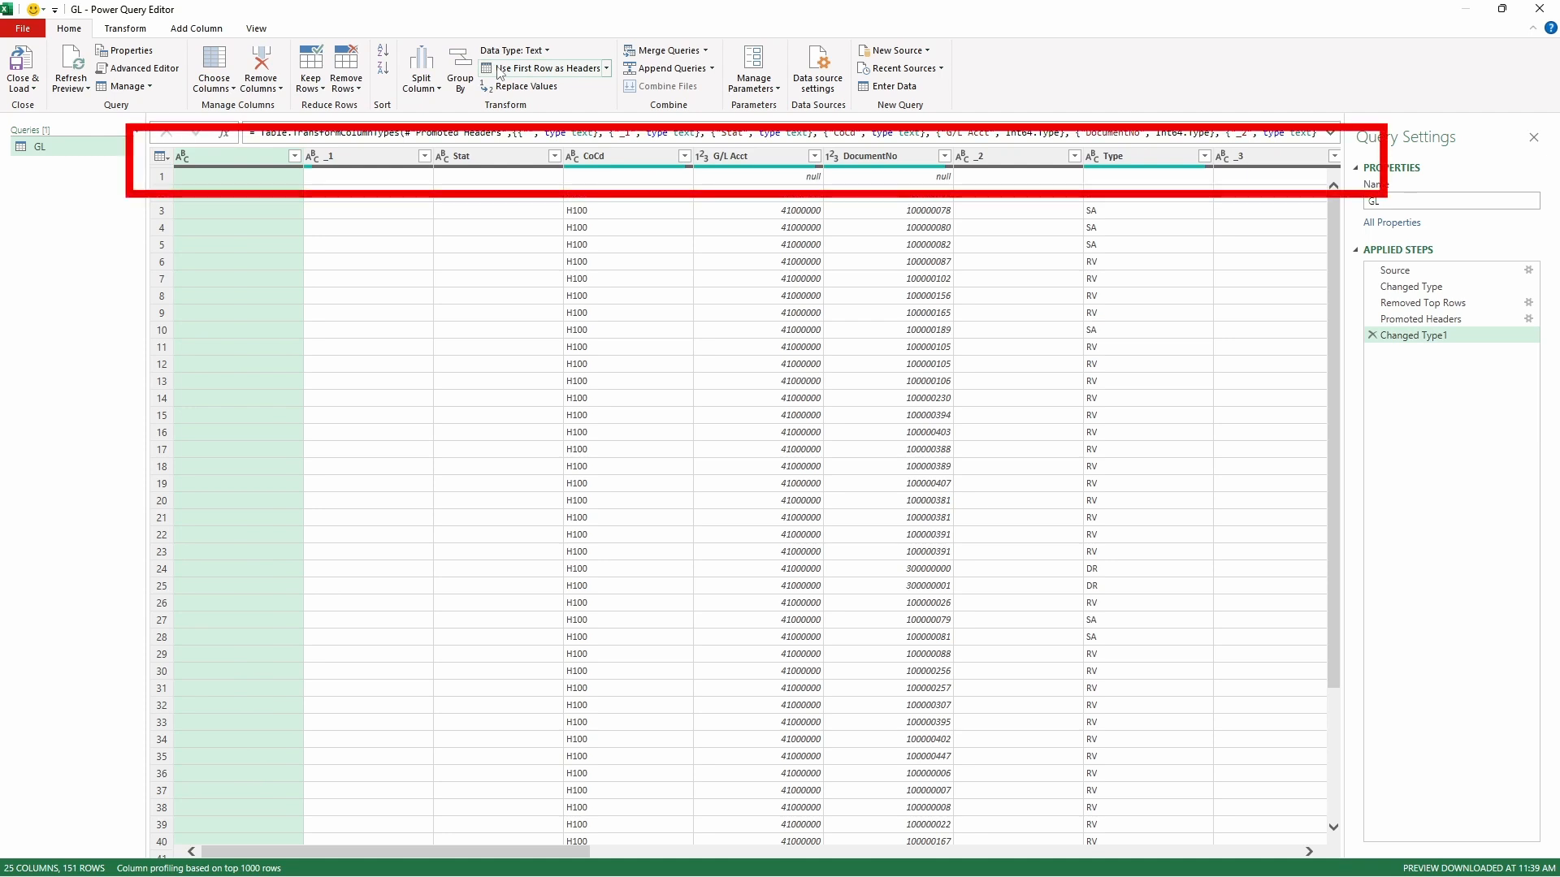
- Keep only the named data columns from CoCd through Period, removing all other columns, including the unnamed ones and Stat
left_click(620, 159)
key("shift+Right")
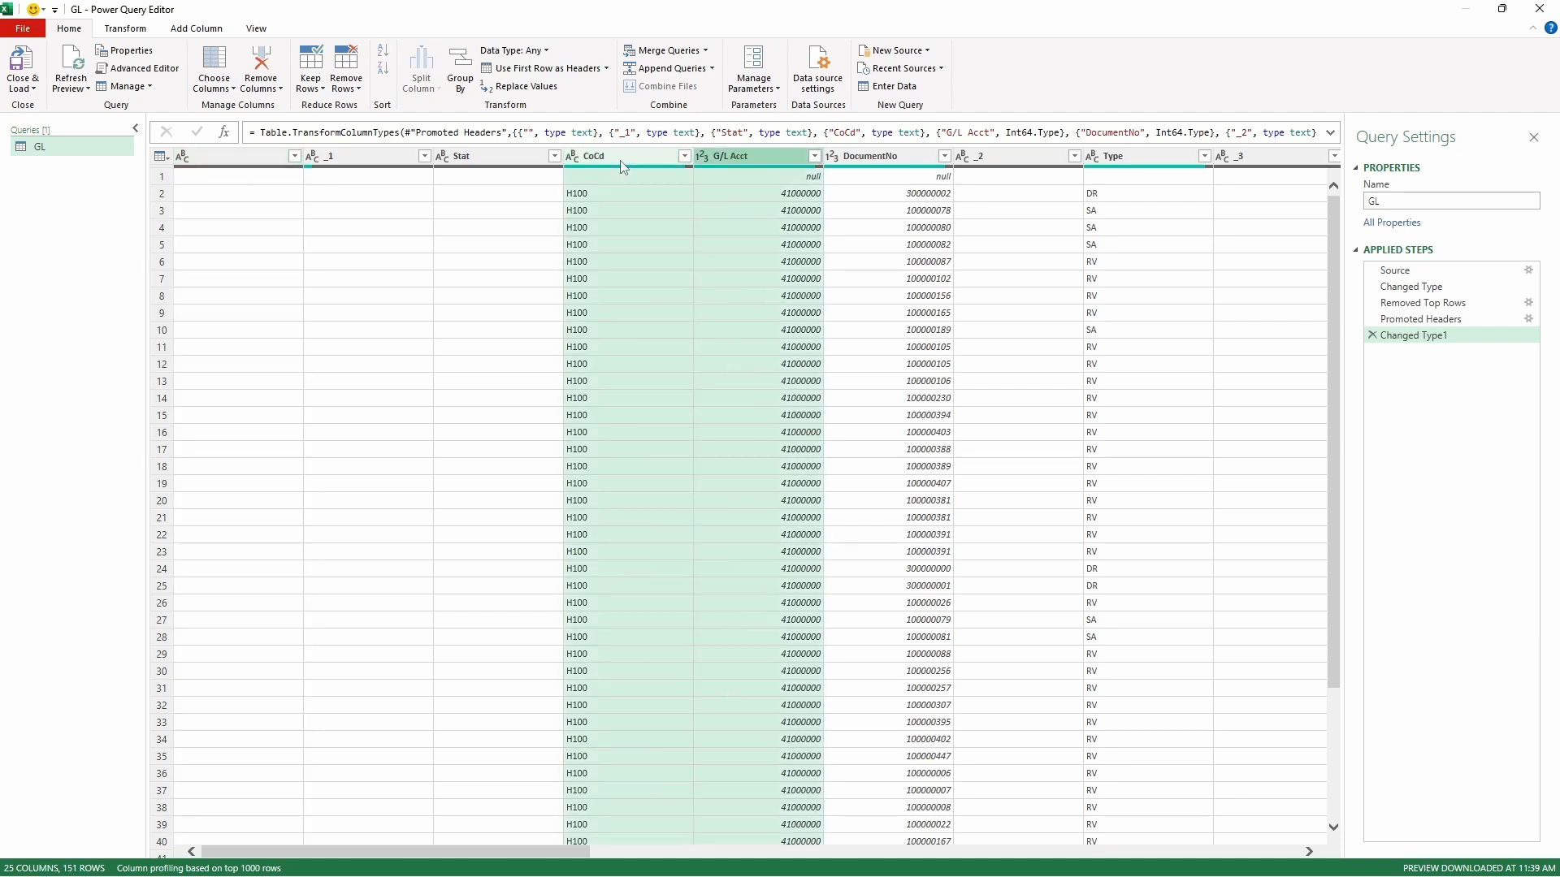
left_click(876, 156, "ctrl")
left_click_drag(575, 851, 1274, 851)
left_click(533, 156, "ctrl")
left_click(760, 156, "ctrl")
left_click(927, 154, "ctrl")
left_click(1040, 156, "ctrl")
left_click(1162, 156, "ctrl")
left_click(455, 157, "ctrl")
left_click(575, 156, "ctrl")
left_click(702, 158, "ctrl")
left_click(821, 156, "ctrl")
left_click(1081, 156, "ctrl")
left_click(951, 156, "ctrl")
left_click(1223, 158, "ctrl")
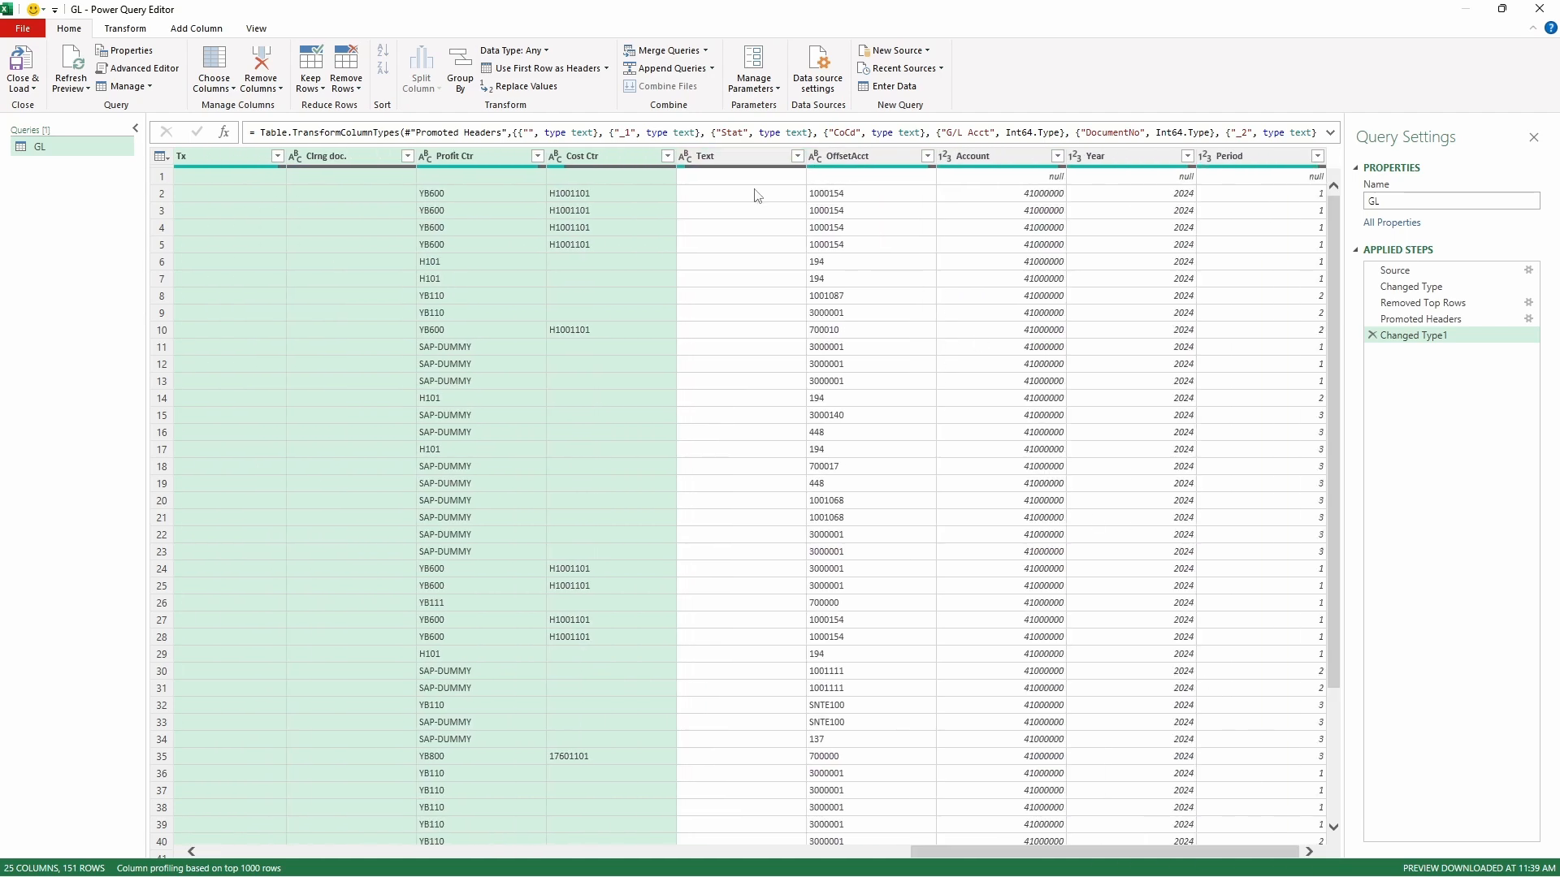
left_click(738, 156, "ctrl")
left_click(853, 156, "ctrl")
left_click(976, 156, "ctrl")
left_click(1134, 157, "ctrl")
left_click(1260, 154, "ctrl")
right_click(1260, 154)
left_click(1316, 200)
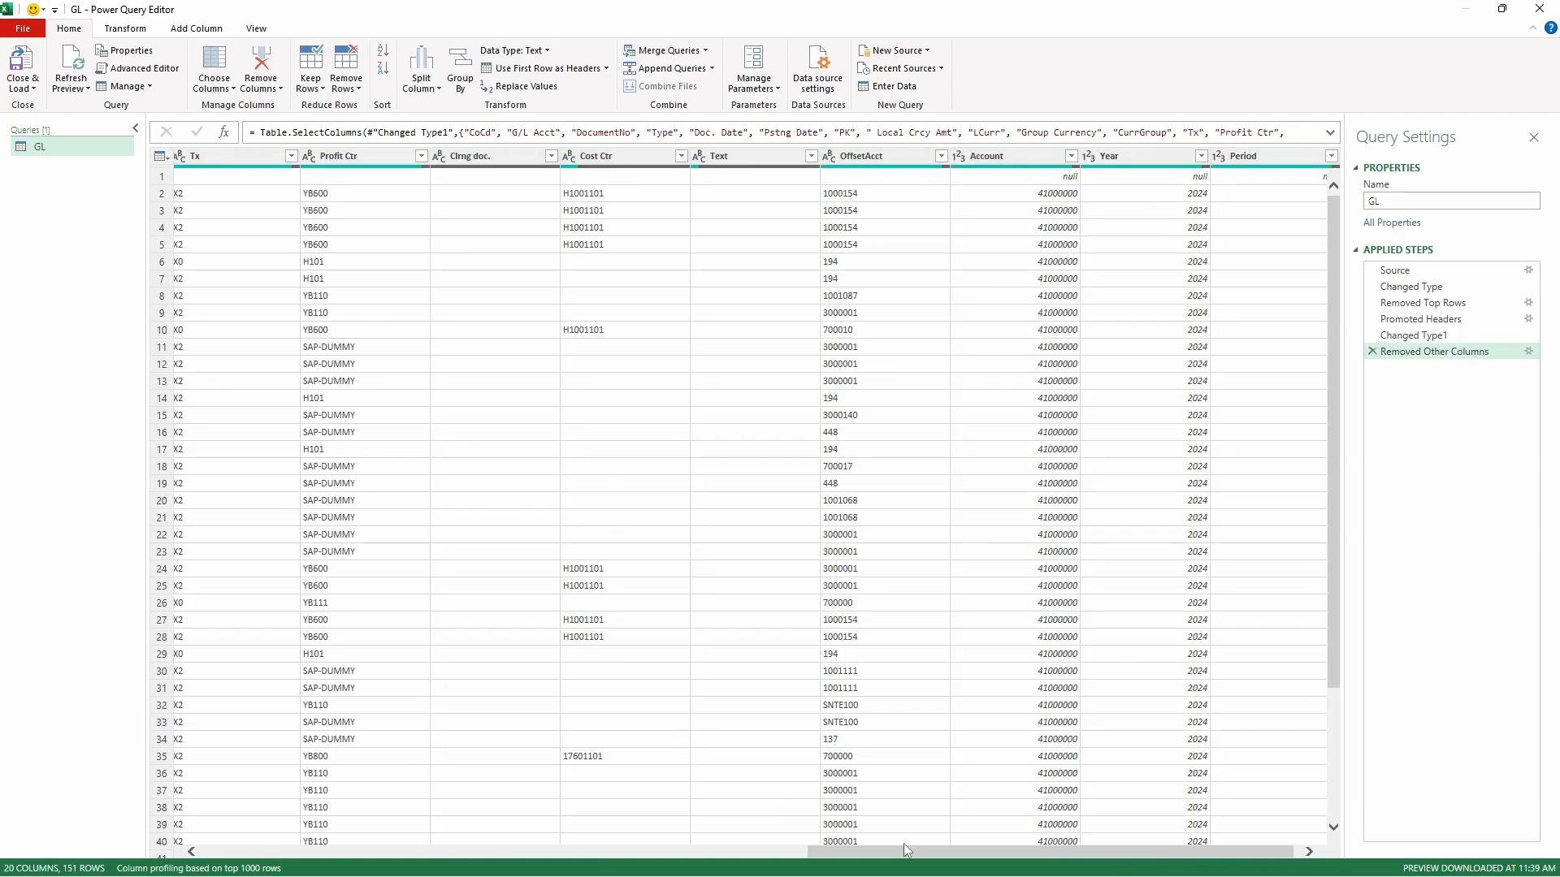
- Change the data type of the DocumentNo and G/L Acct columns to Text
left_click_drag(907, 850, 301, 850)
left_click(443, 156)
left_click(473, 345)
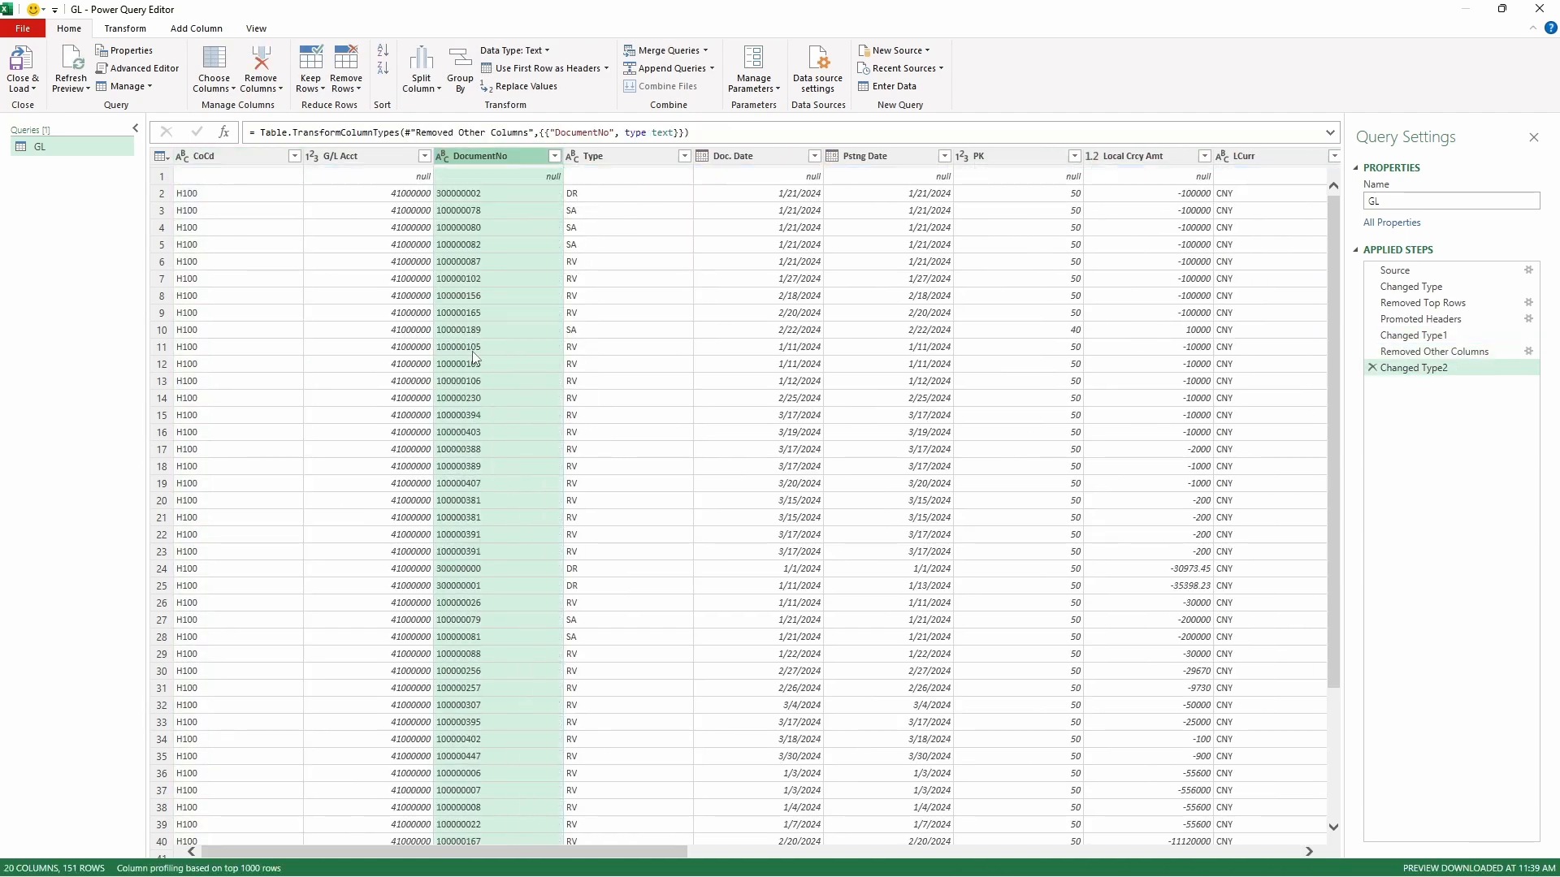
left_click(312, 156)
left_click(356, 352)
- Change the data type of the Year and Period columns to Text
left_click_drag(405, 851, 1014, 851)
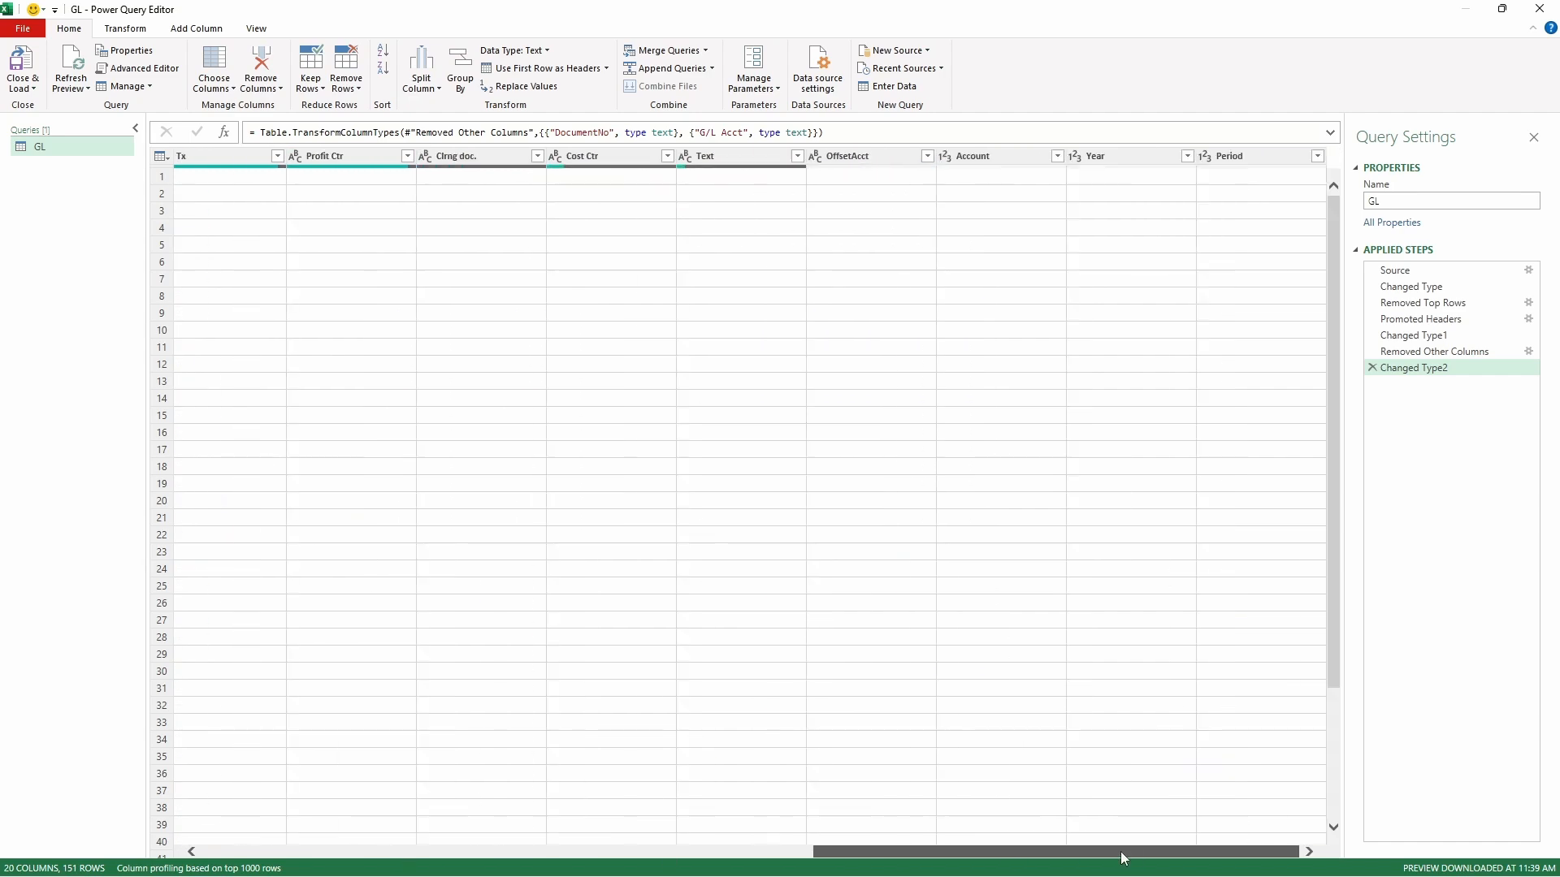
left_click(1075, 156)
left_click(1105, 346)
left_click(1204, 156)
left_click(1227, 346)
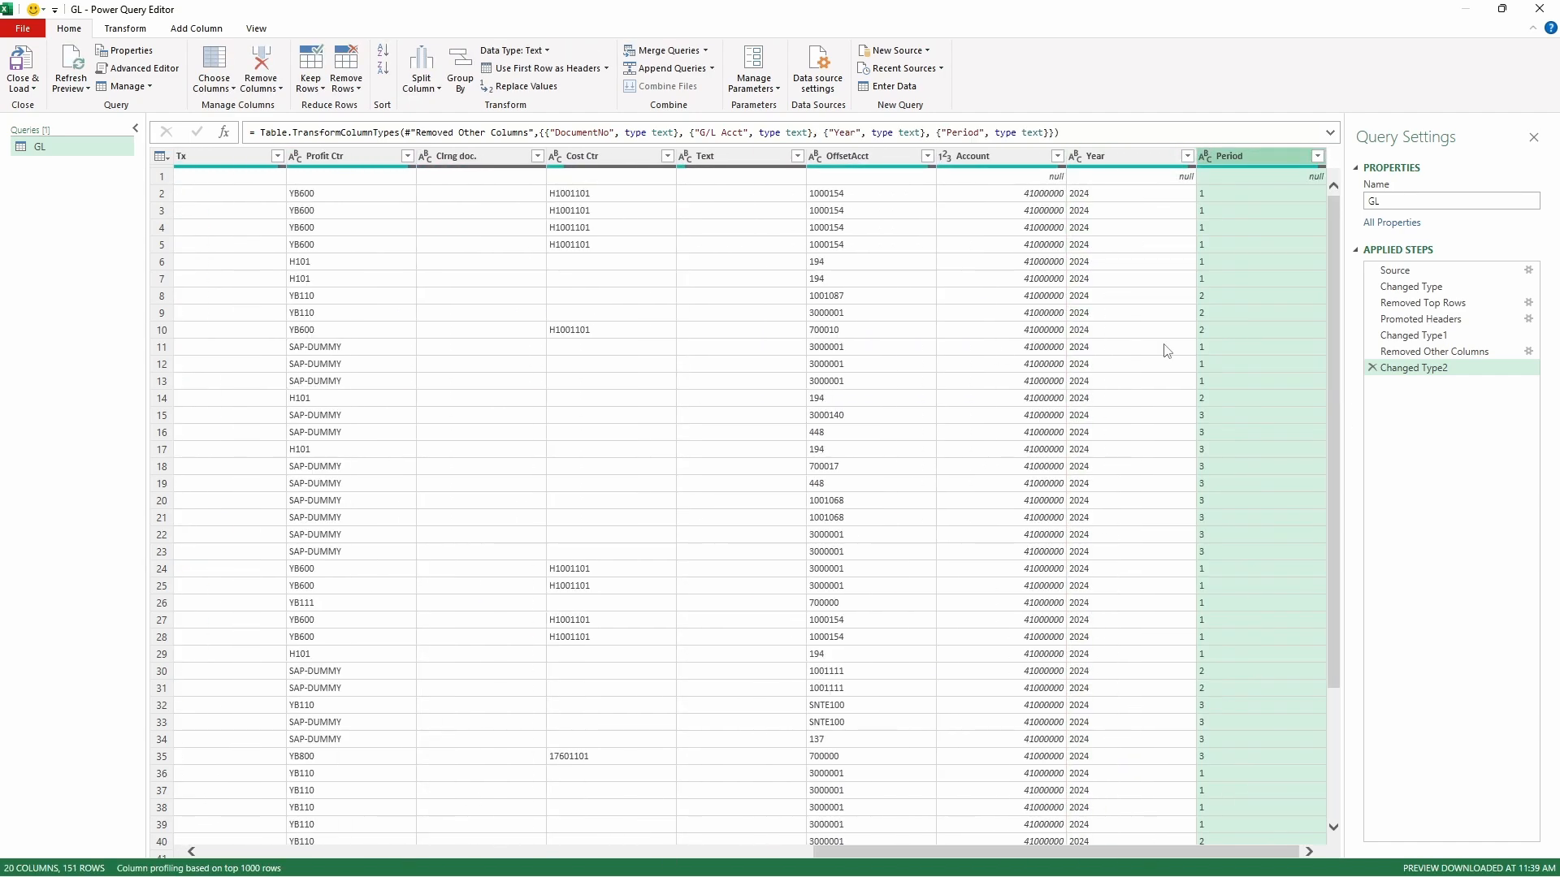
- Filter the G/L Acct column to exclude null values
left_click_drag(1033, 851, 398, 851)
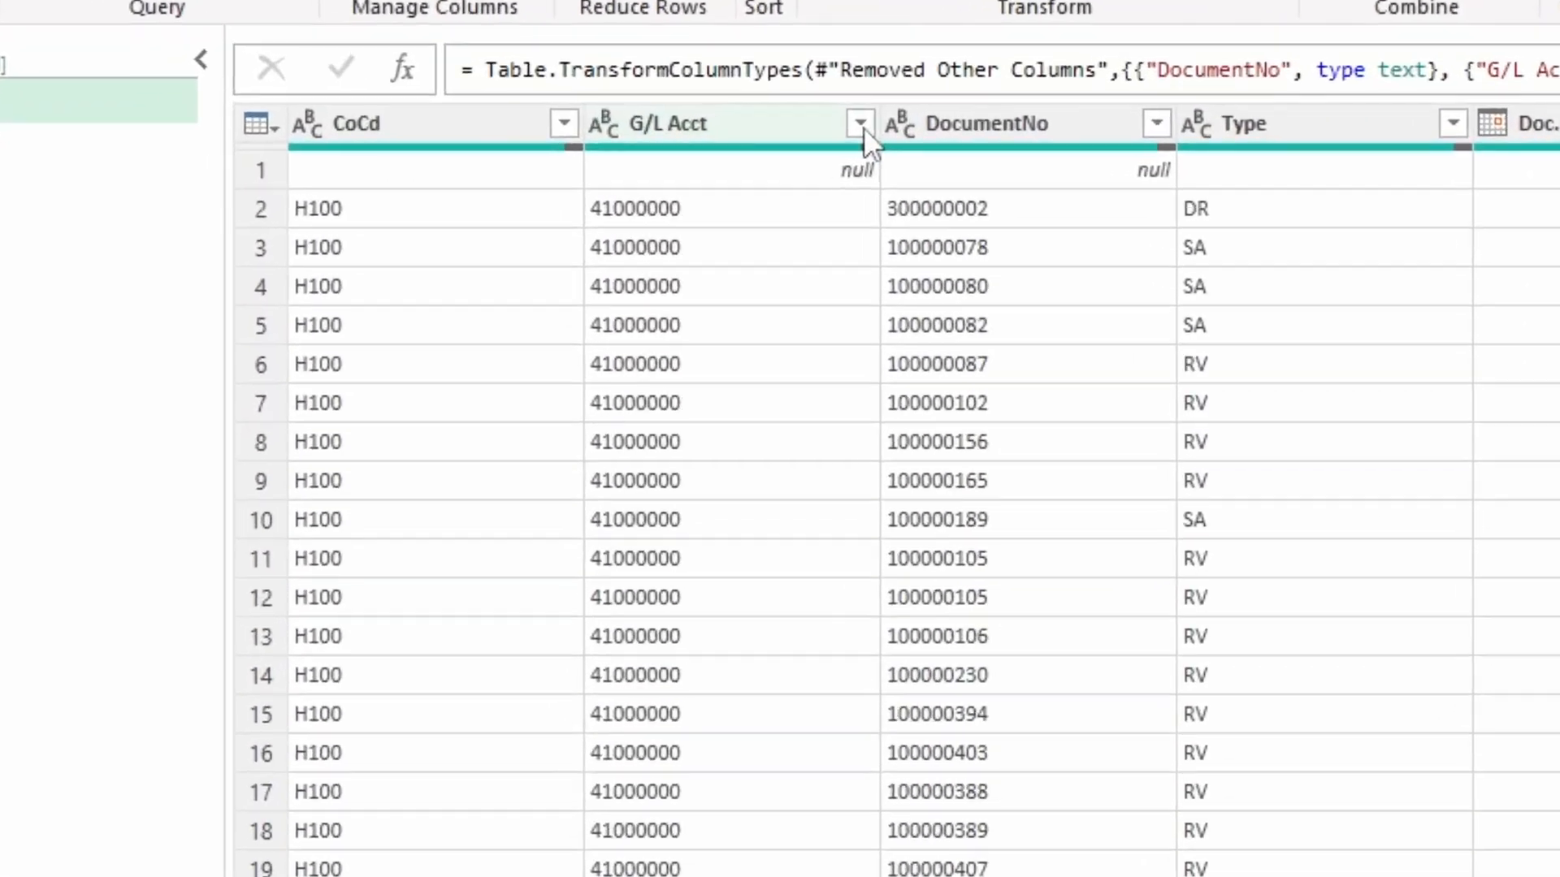
left_click(860, 125)
left_click(416, 556)
left_click(678, 787)
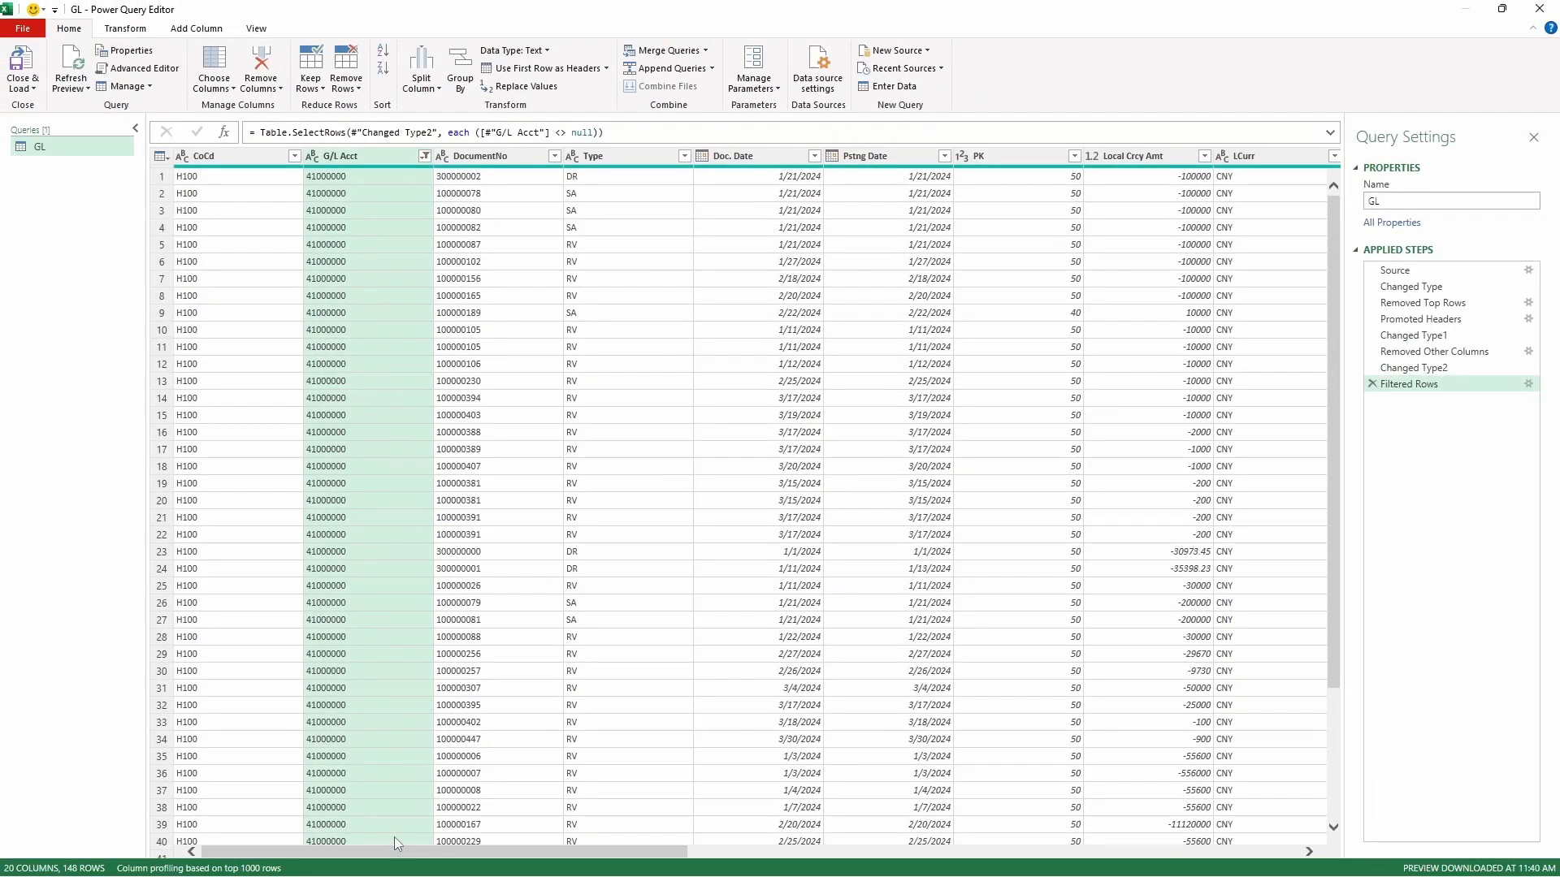
- Add a merged column named YearPeriod that combines the Year and Period columns with a custom "-" separator
left_click_drag(407, 852, 1032, 853)
left_click(196, 29)
left_click(1139, 157)
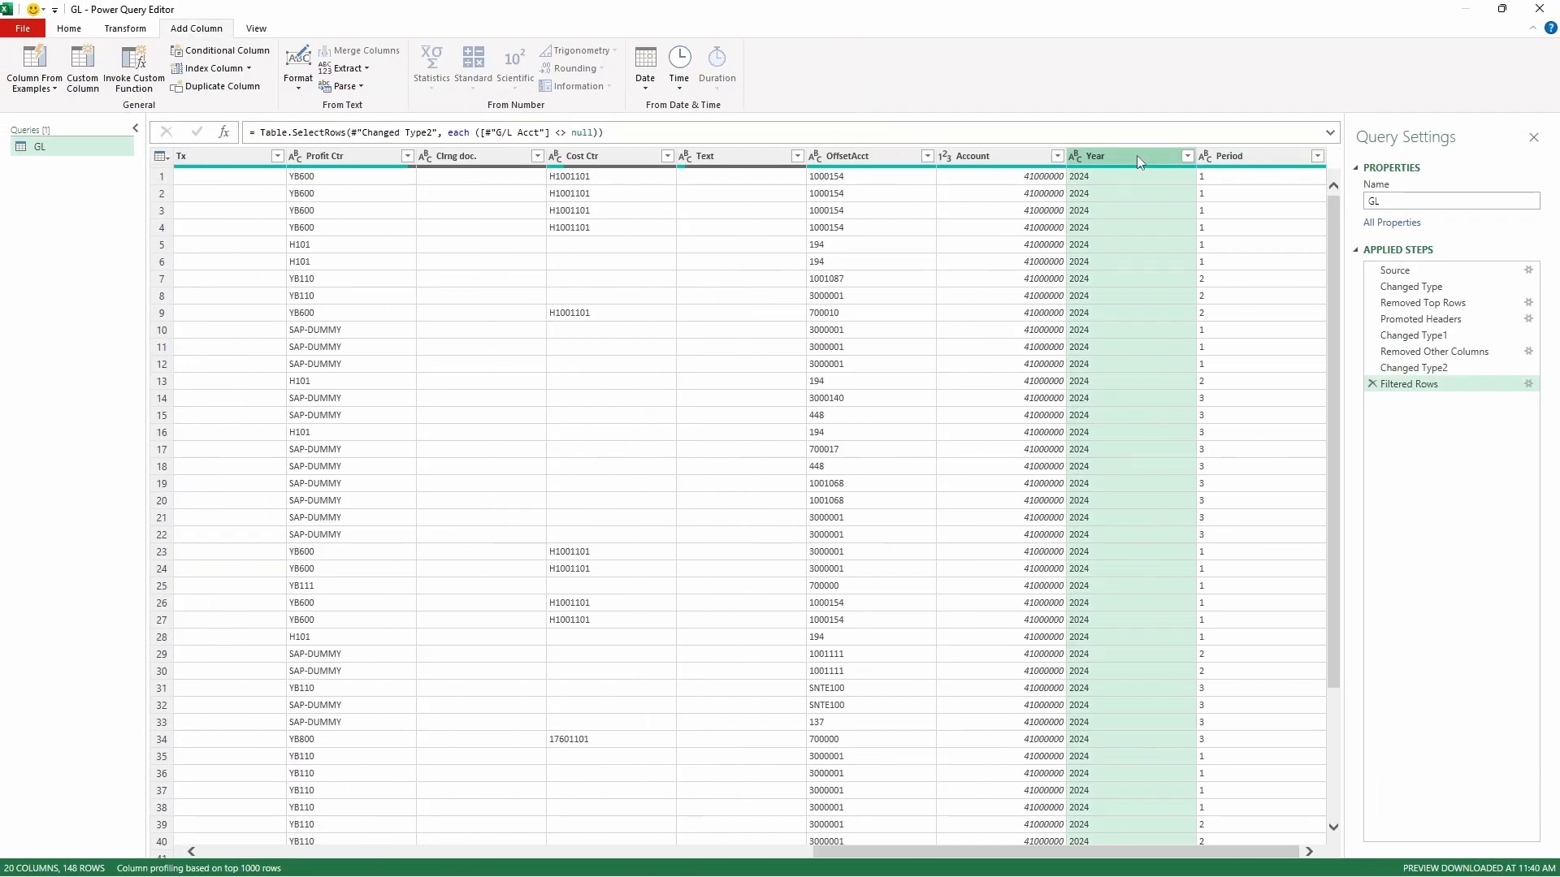
left_click(1235, 156, "ctrl")
left_click(367, 51)
key("Tab")
type("YearP")
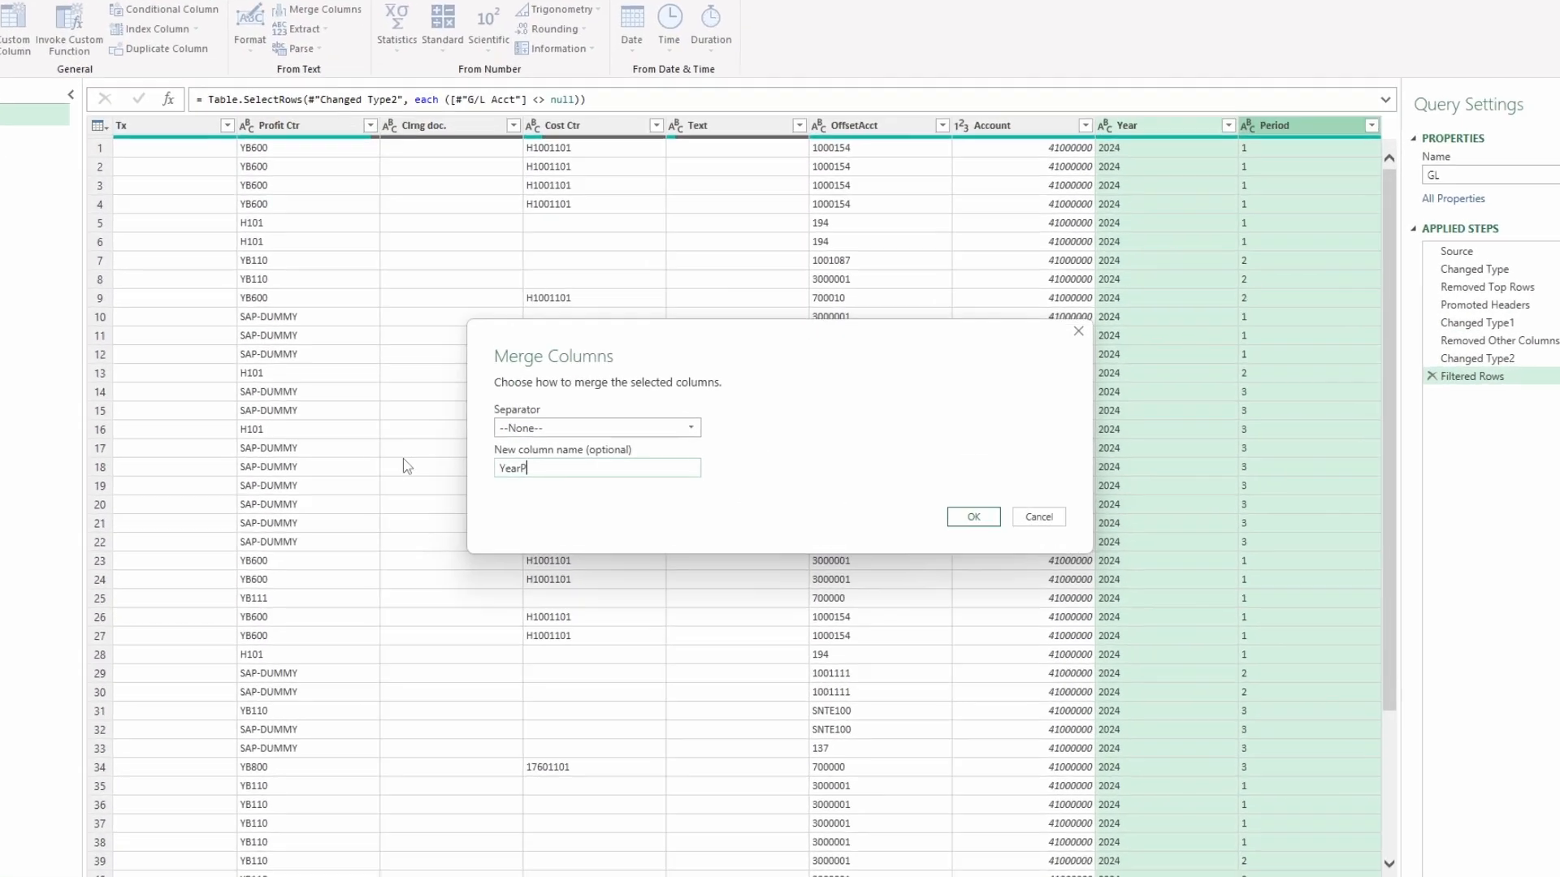
type("eriod")
left_click(686, 433)
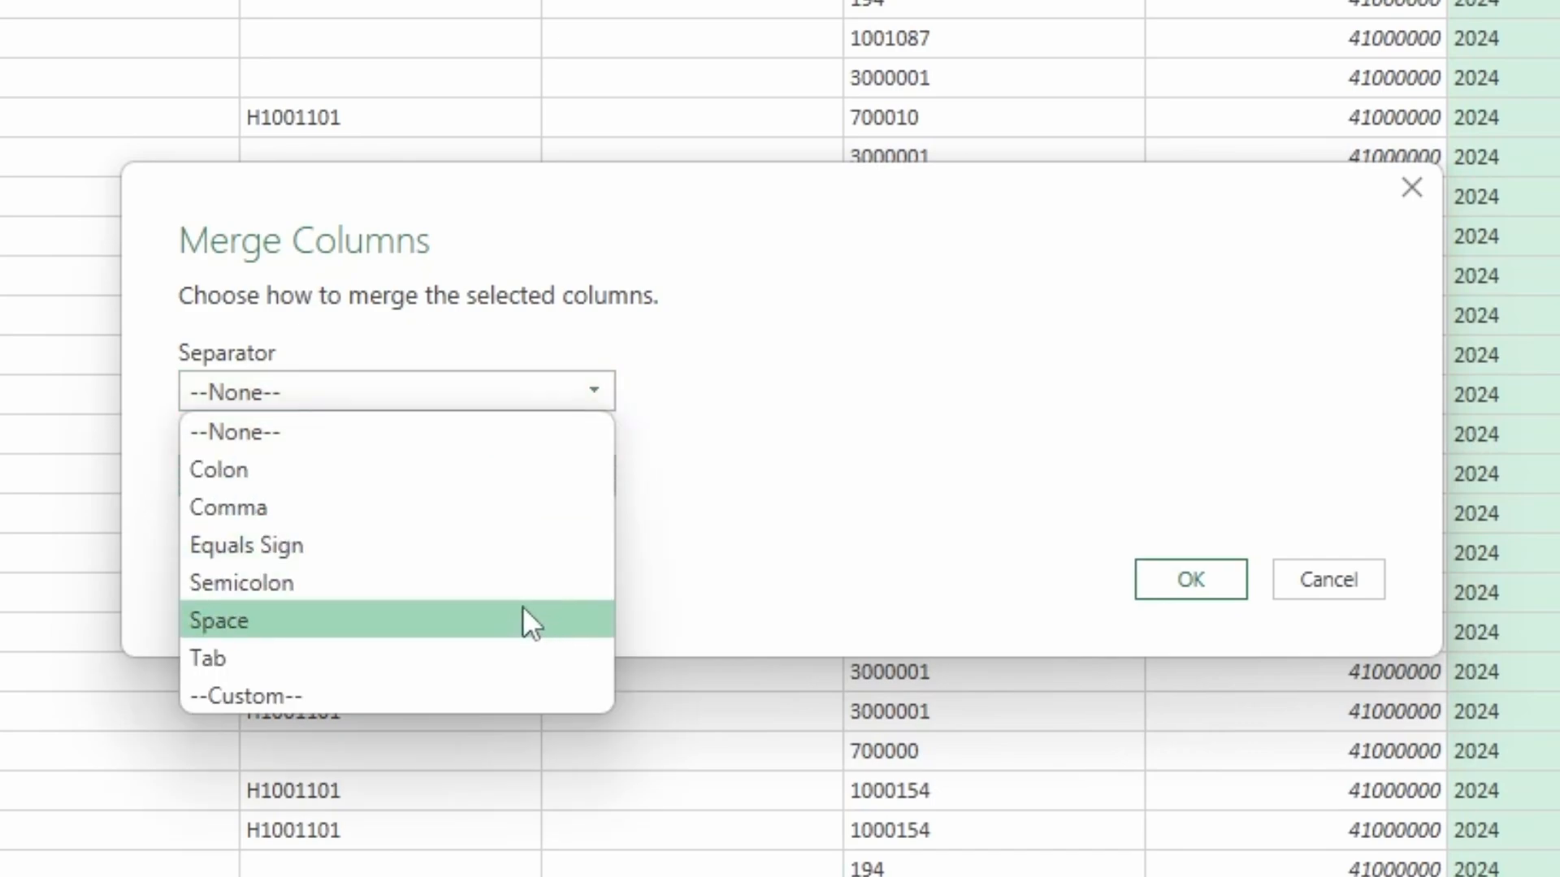
left_click(423, 695)
left_click(401, 443)
type("-")
left_click(1187, 640)
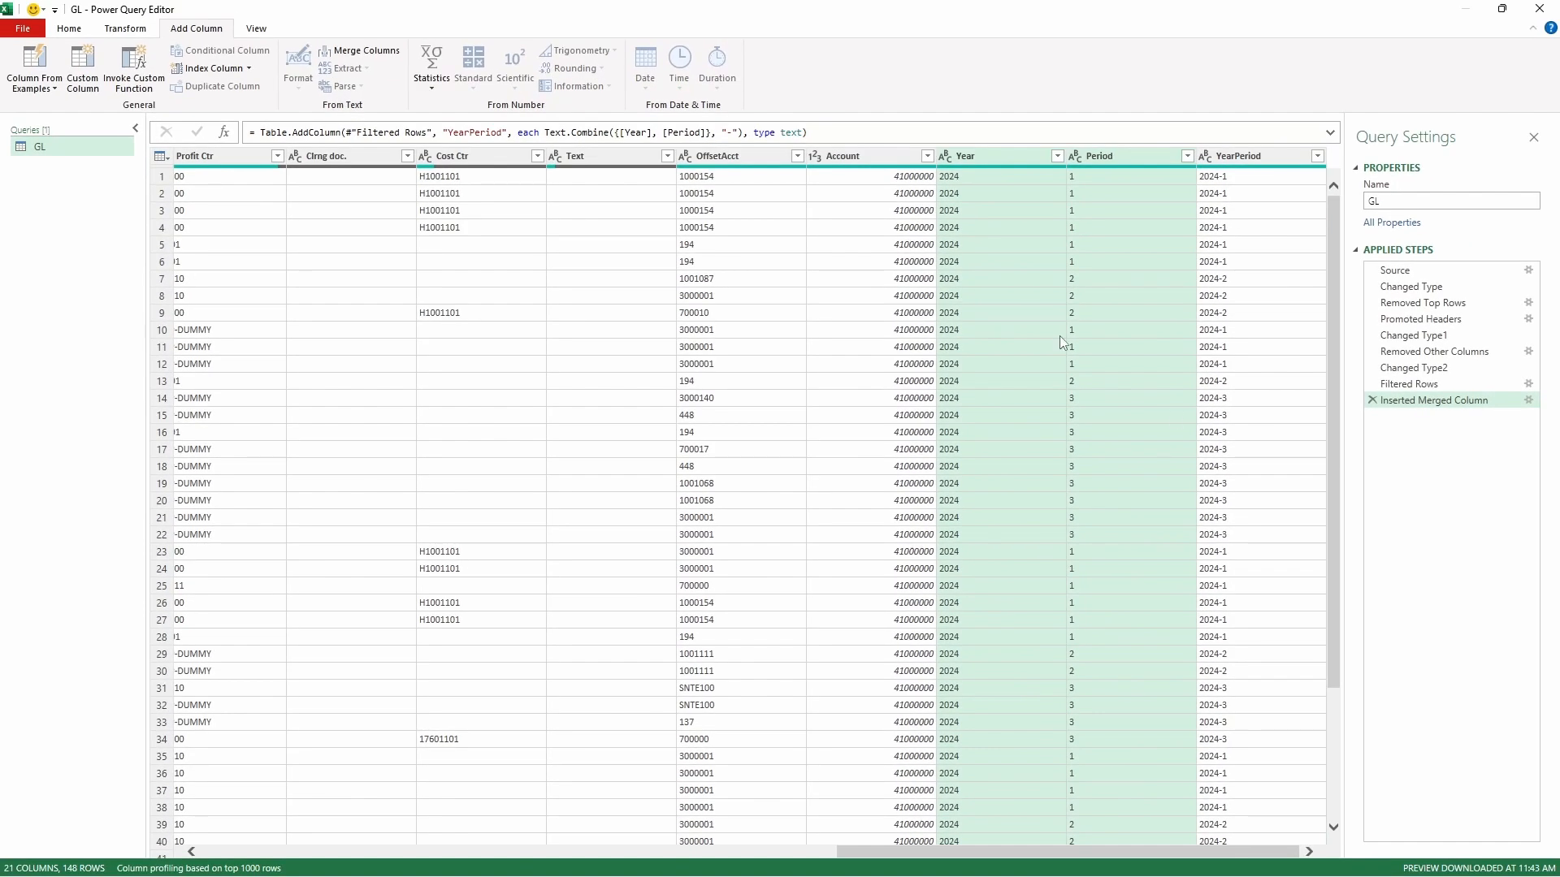
- Load the GL query as a table on a new worksheet and into the Data Model, and move the GL sheet after GLList
left_click(69, 29)
left_click(34, 85)
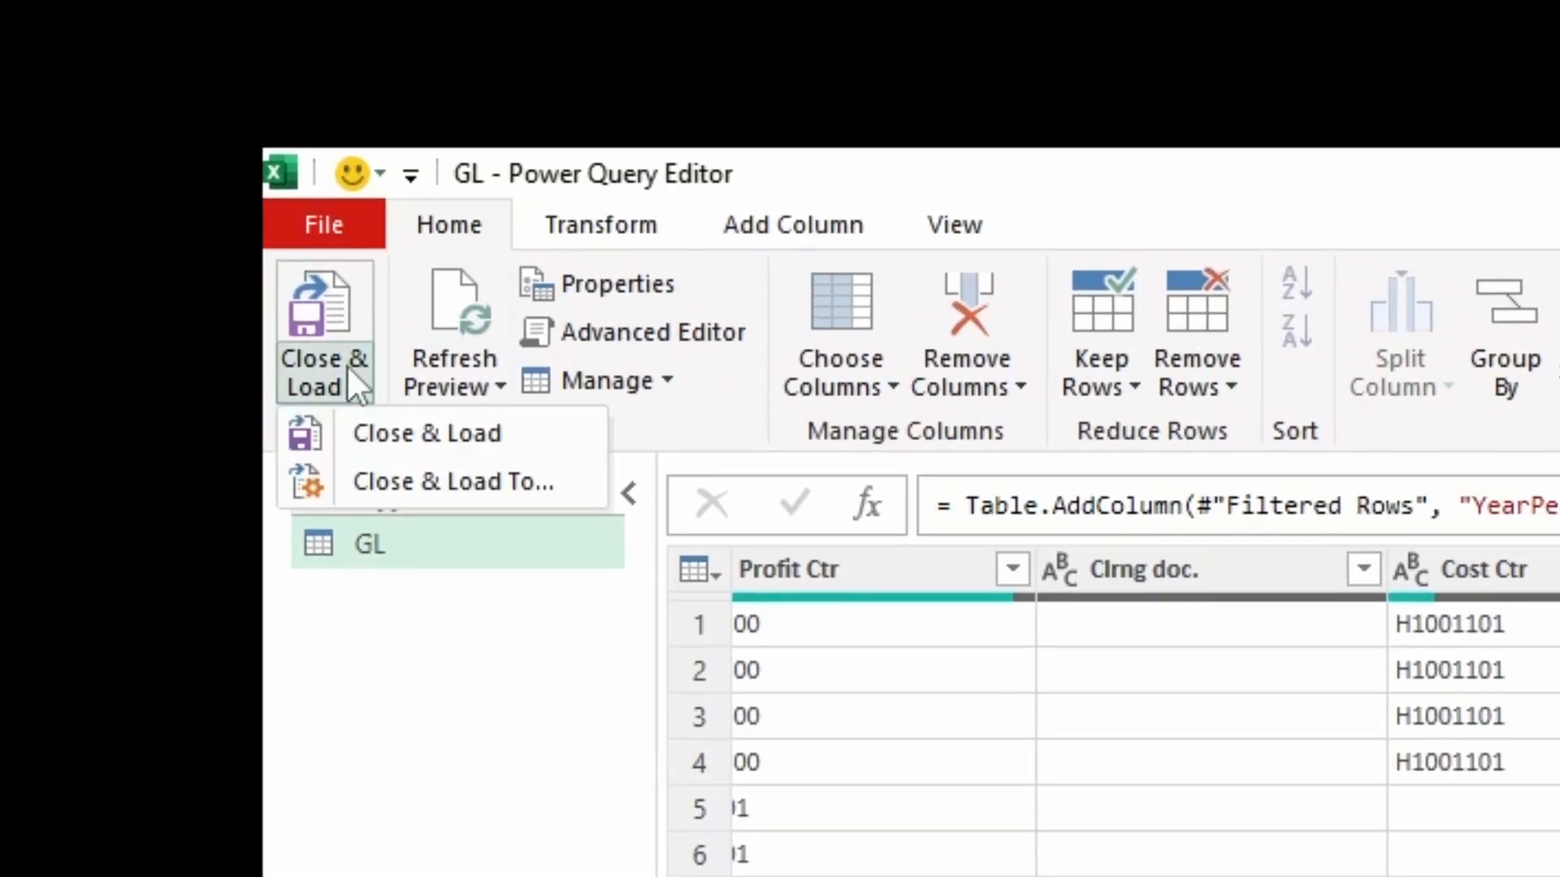
left_click(417, 480)
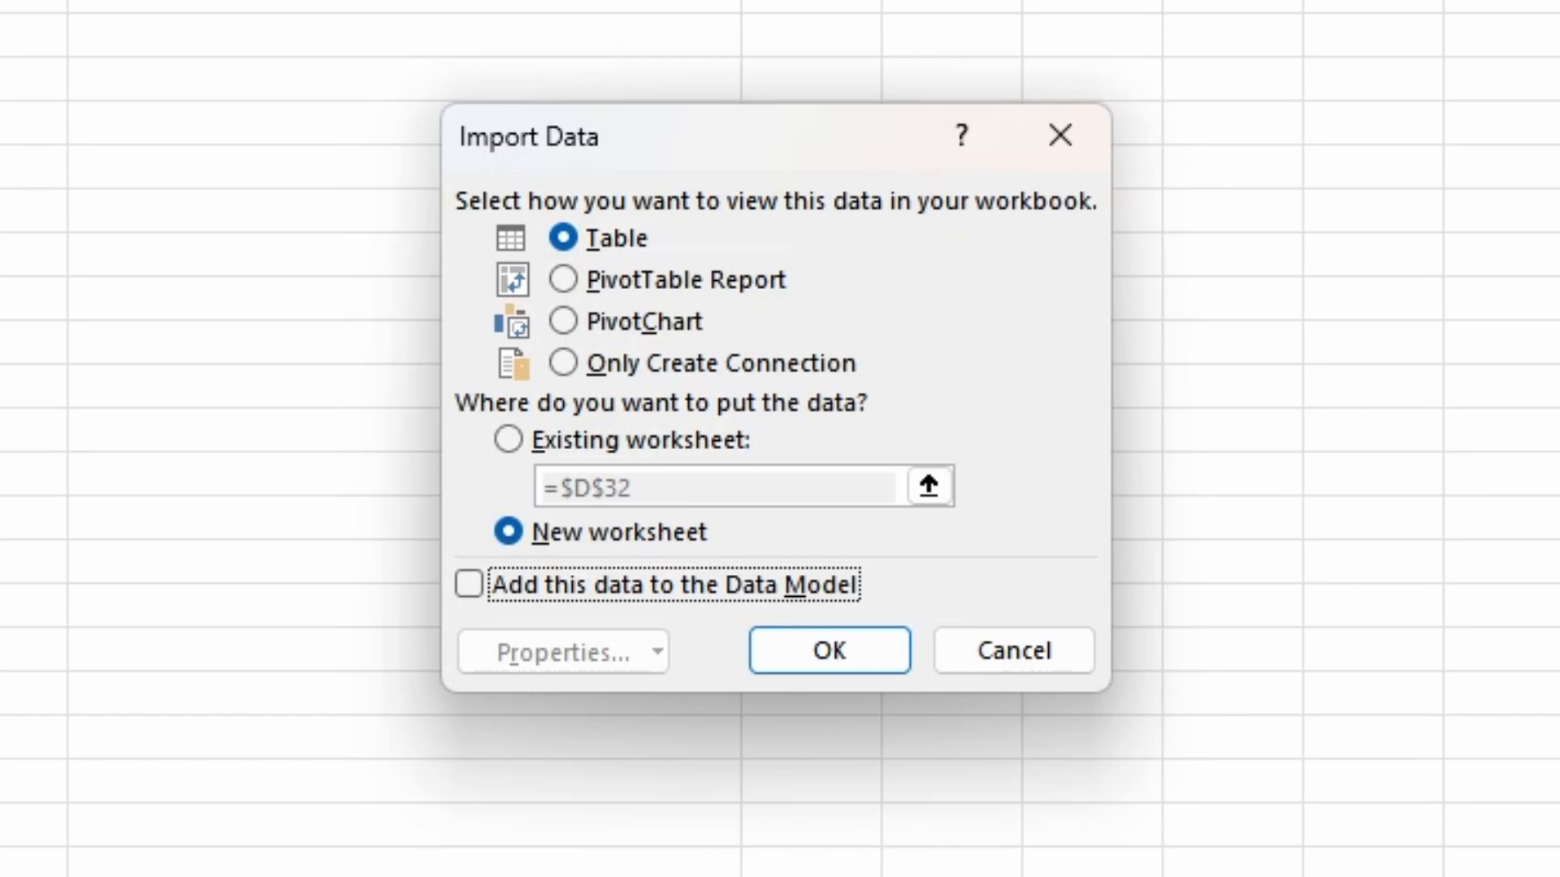
left_click(578, 587)
left_click(811, 647)
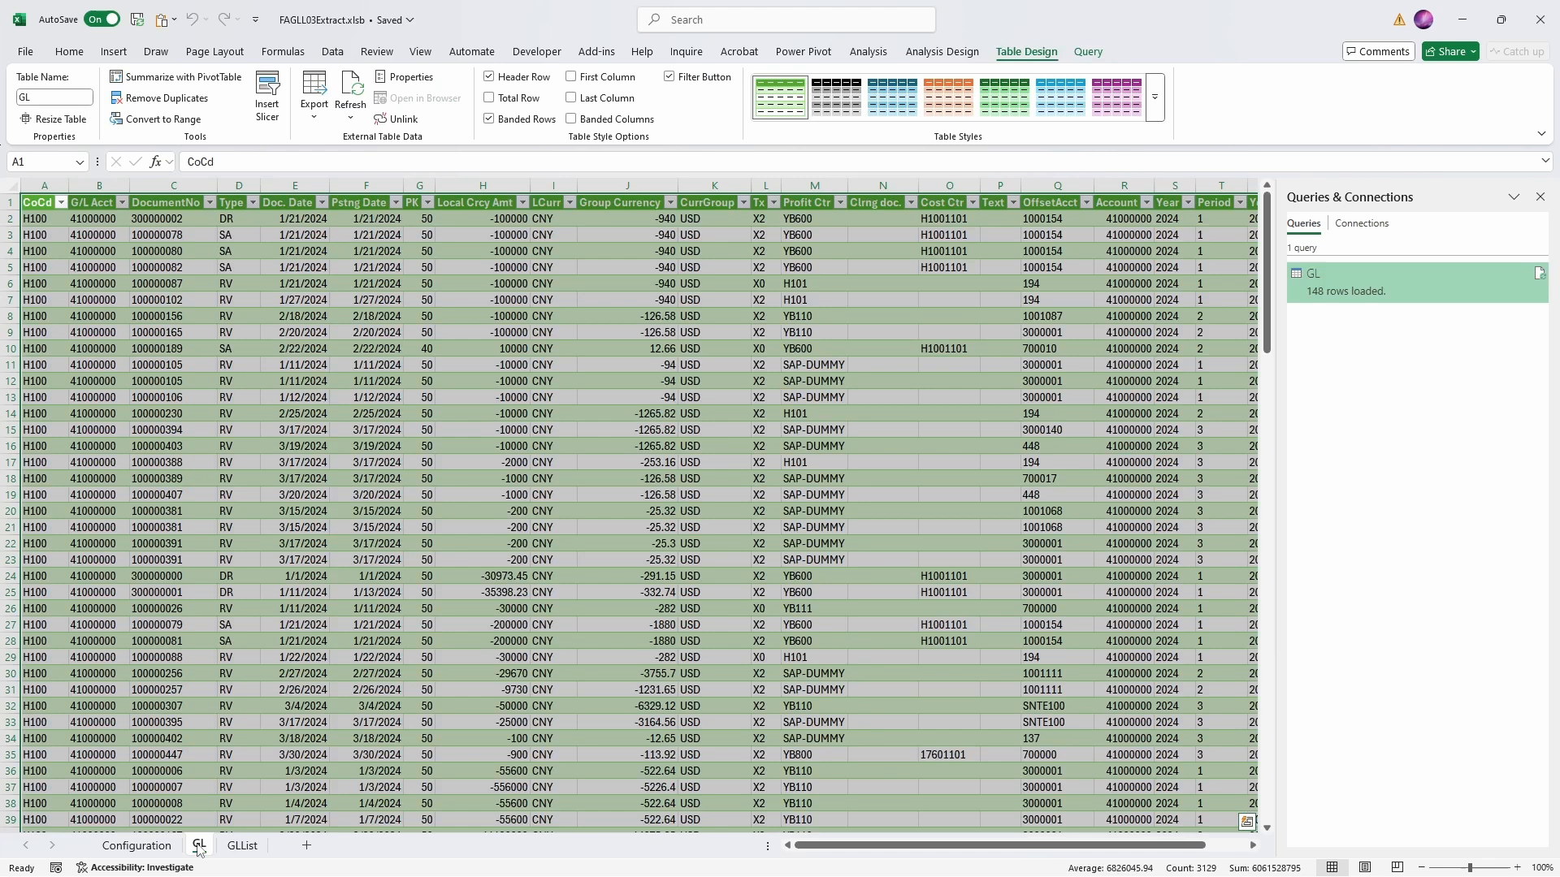
left_click_drag(199, 845, 266, 847)
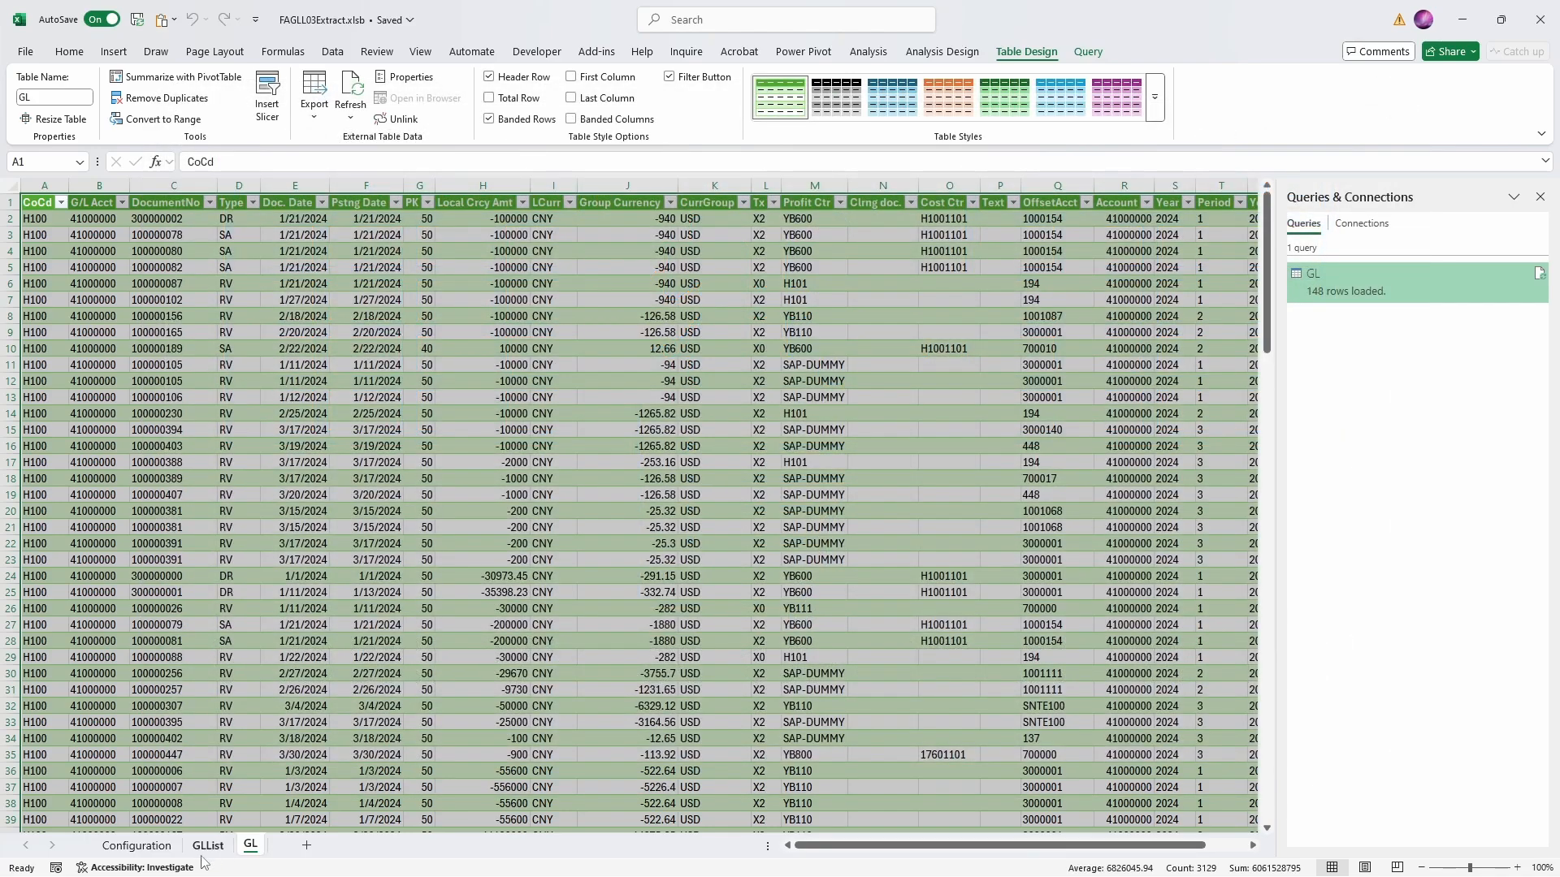
- Load the table on the GLList sheet into Power Query and change its GLCode column to Text, replacing the current type conversion
left_click(208, 845)
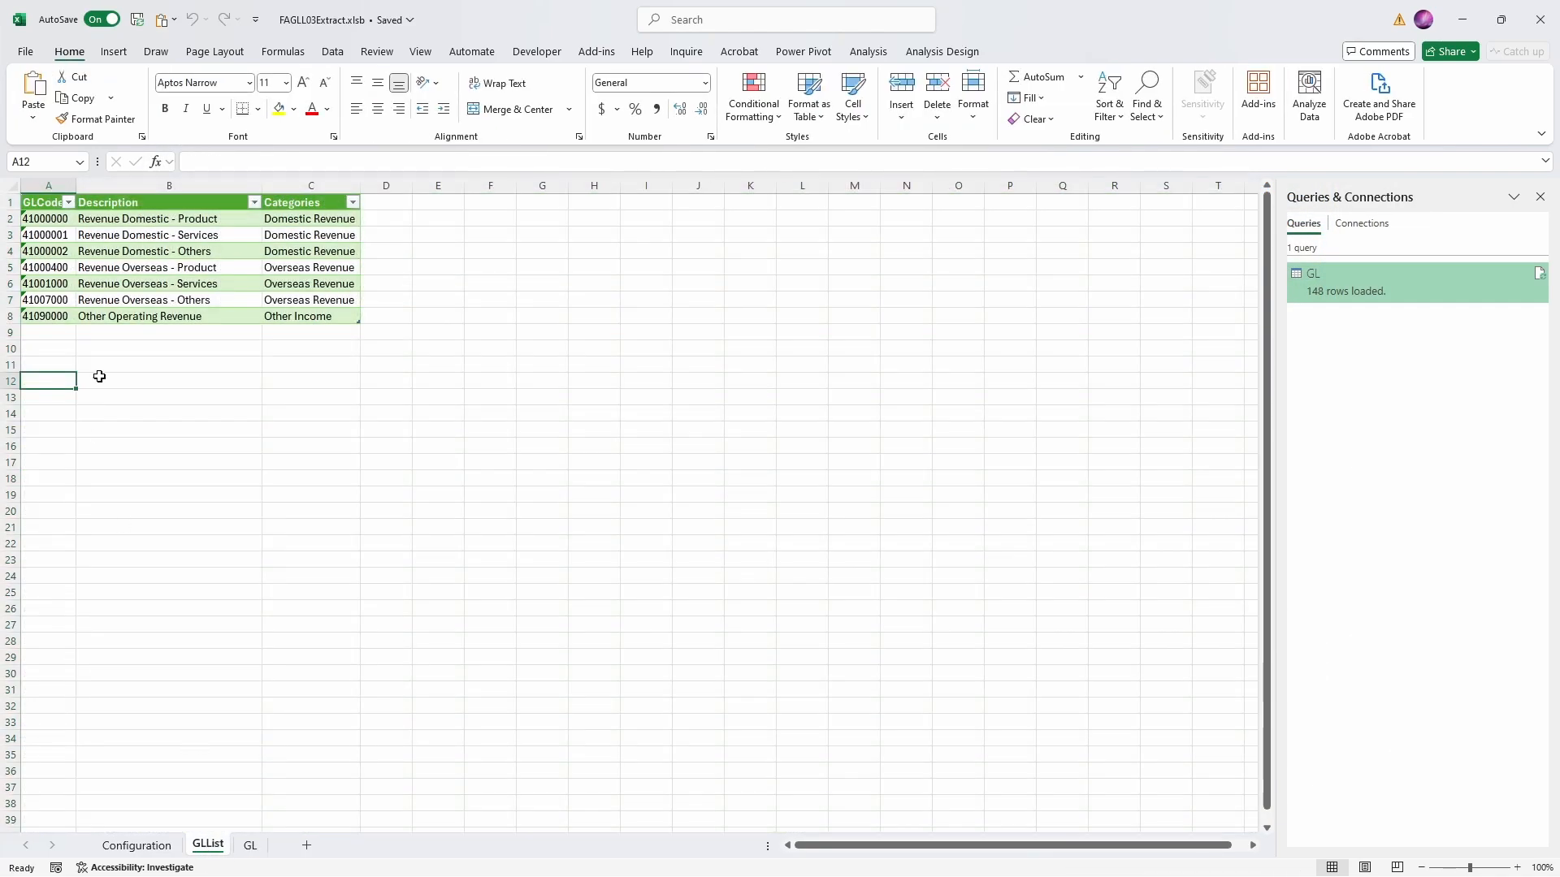
left_click(168, 283)
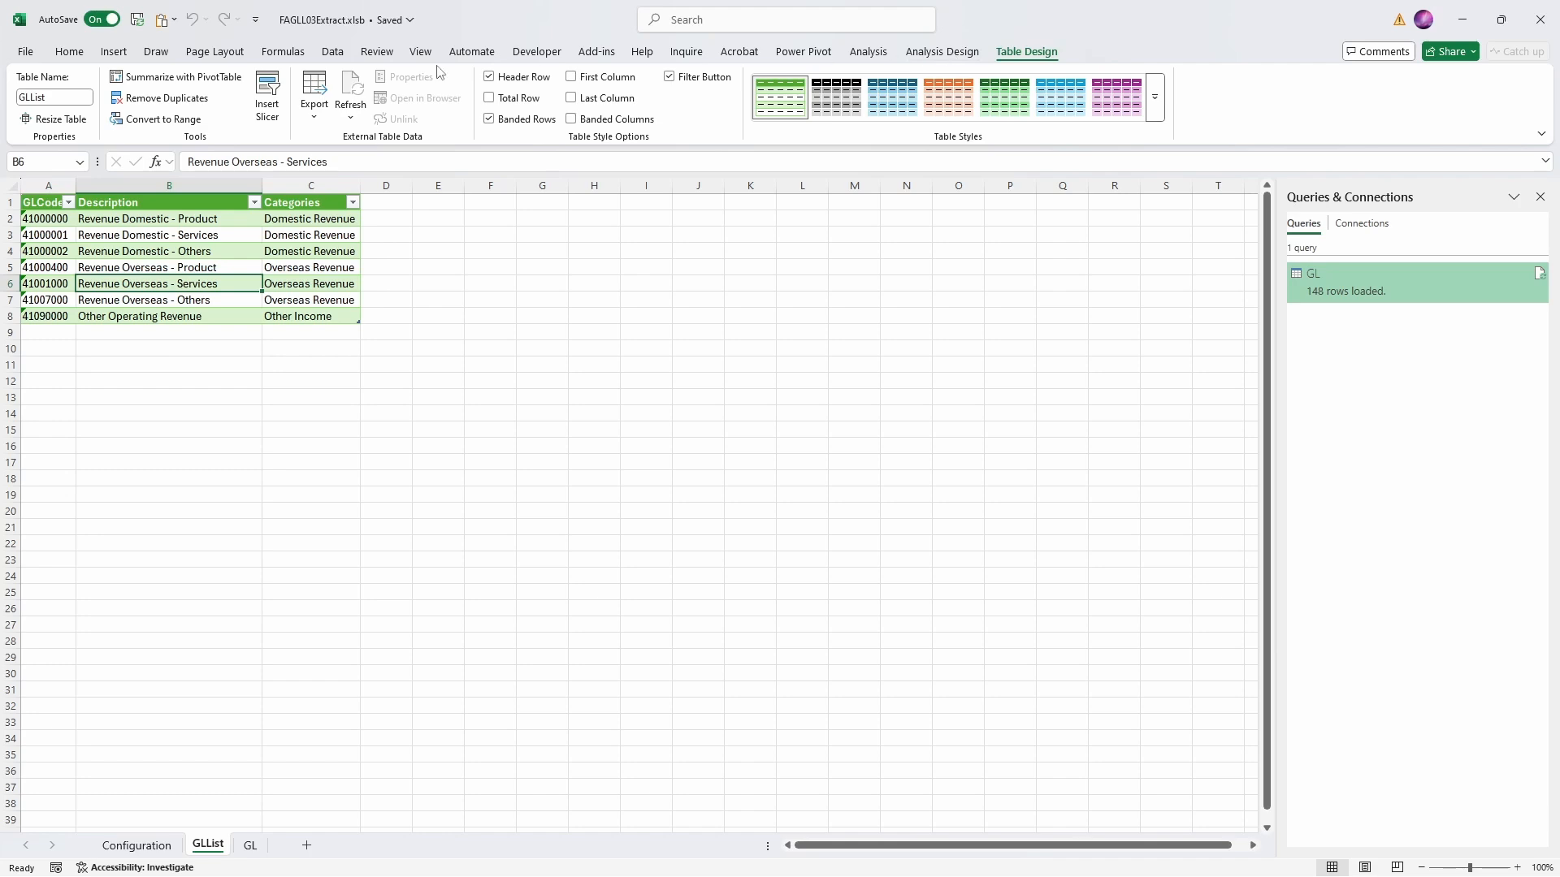
left_click(335, 54)
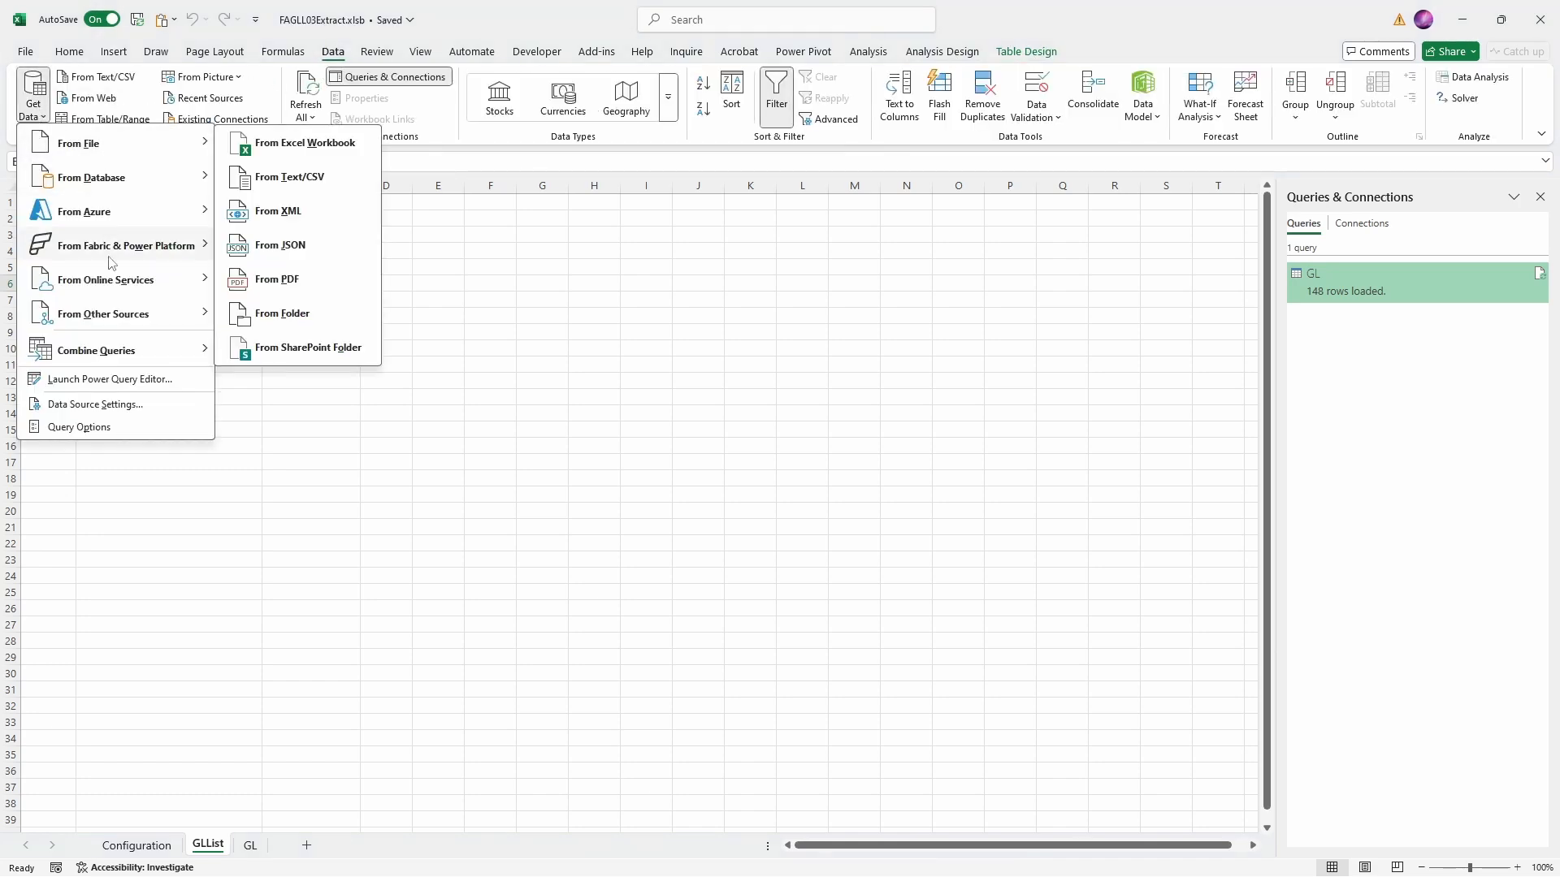
left_click(300, 319)
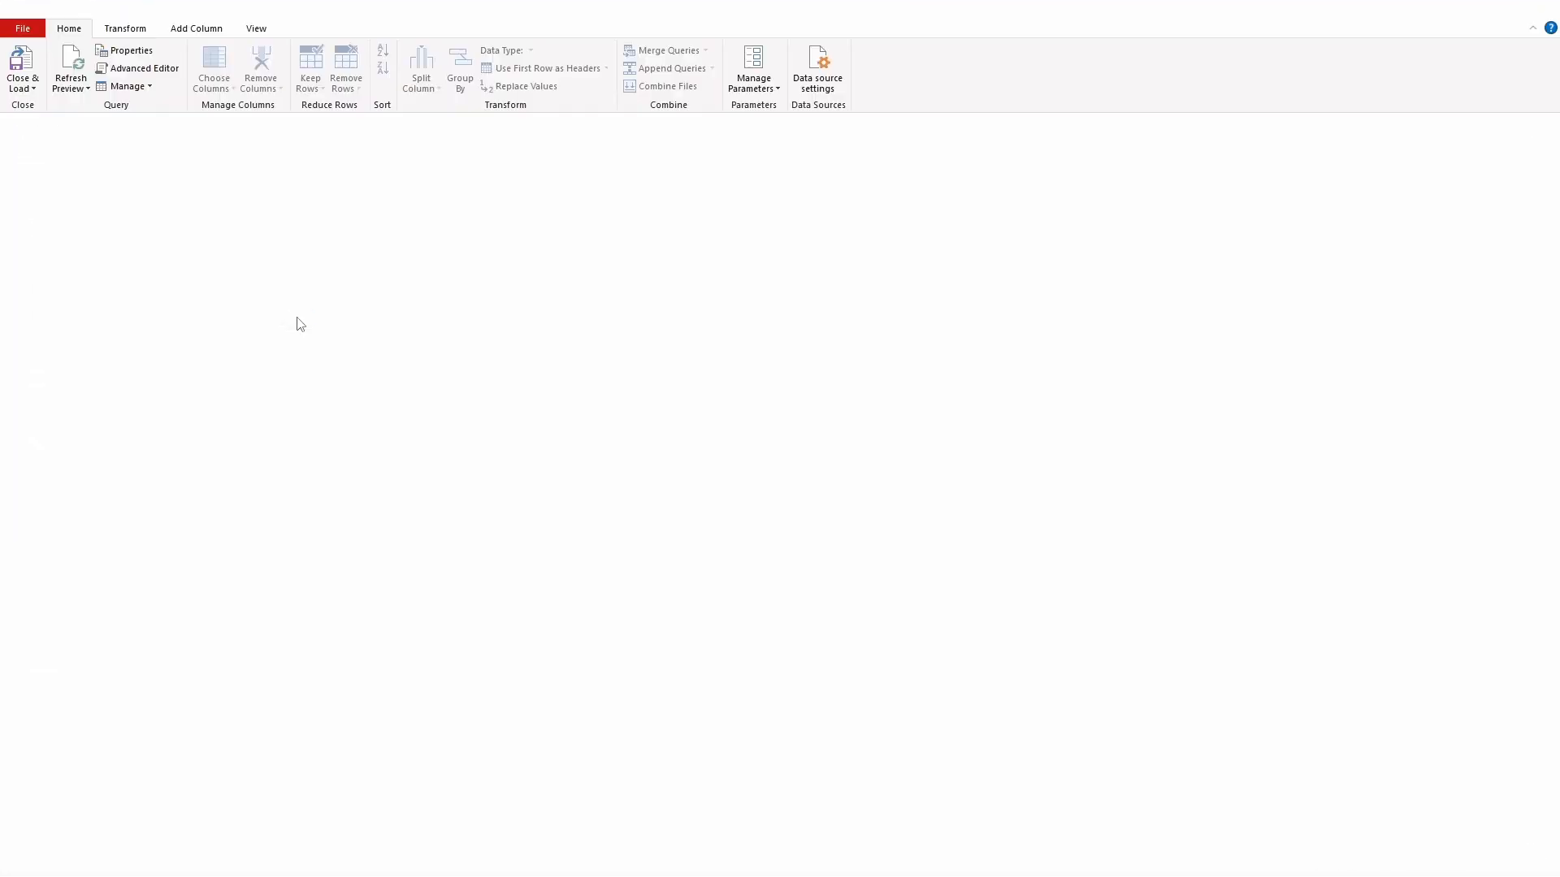
left_click(182, 156)
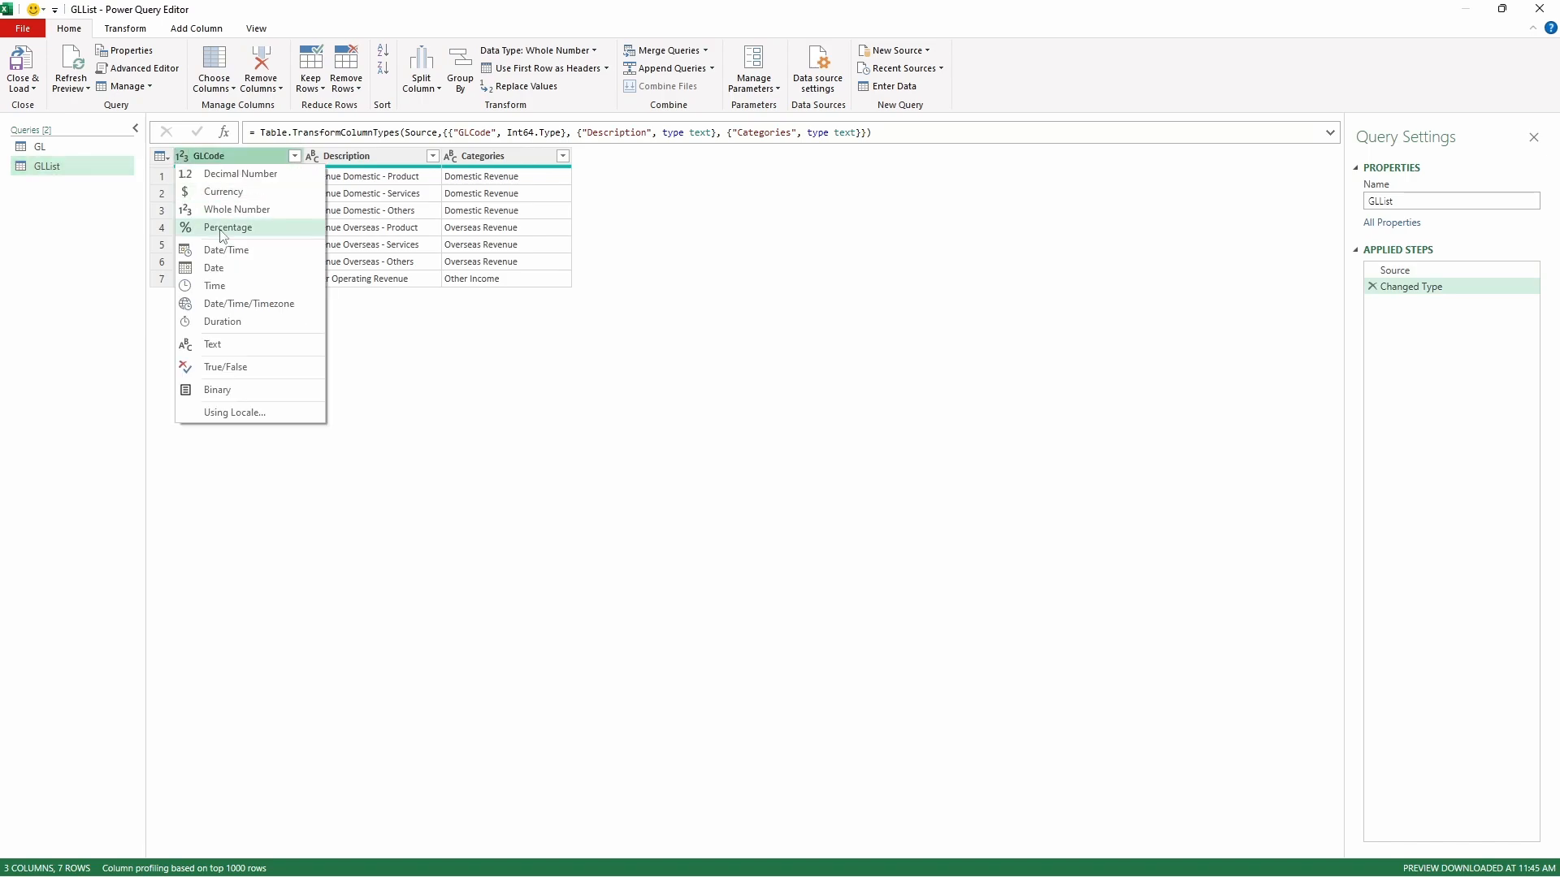
left_click(236, 343)
left_click(764, 487)
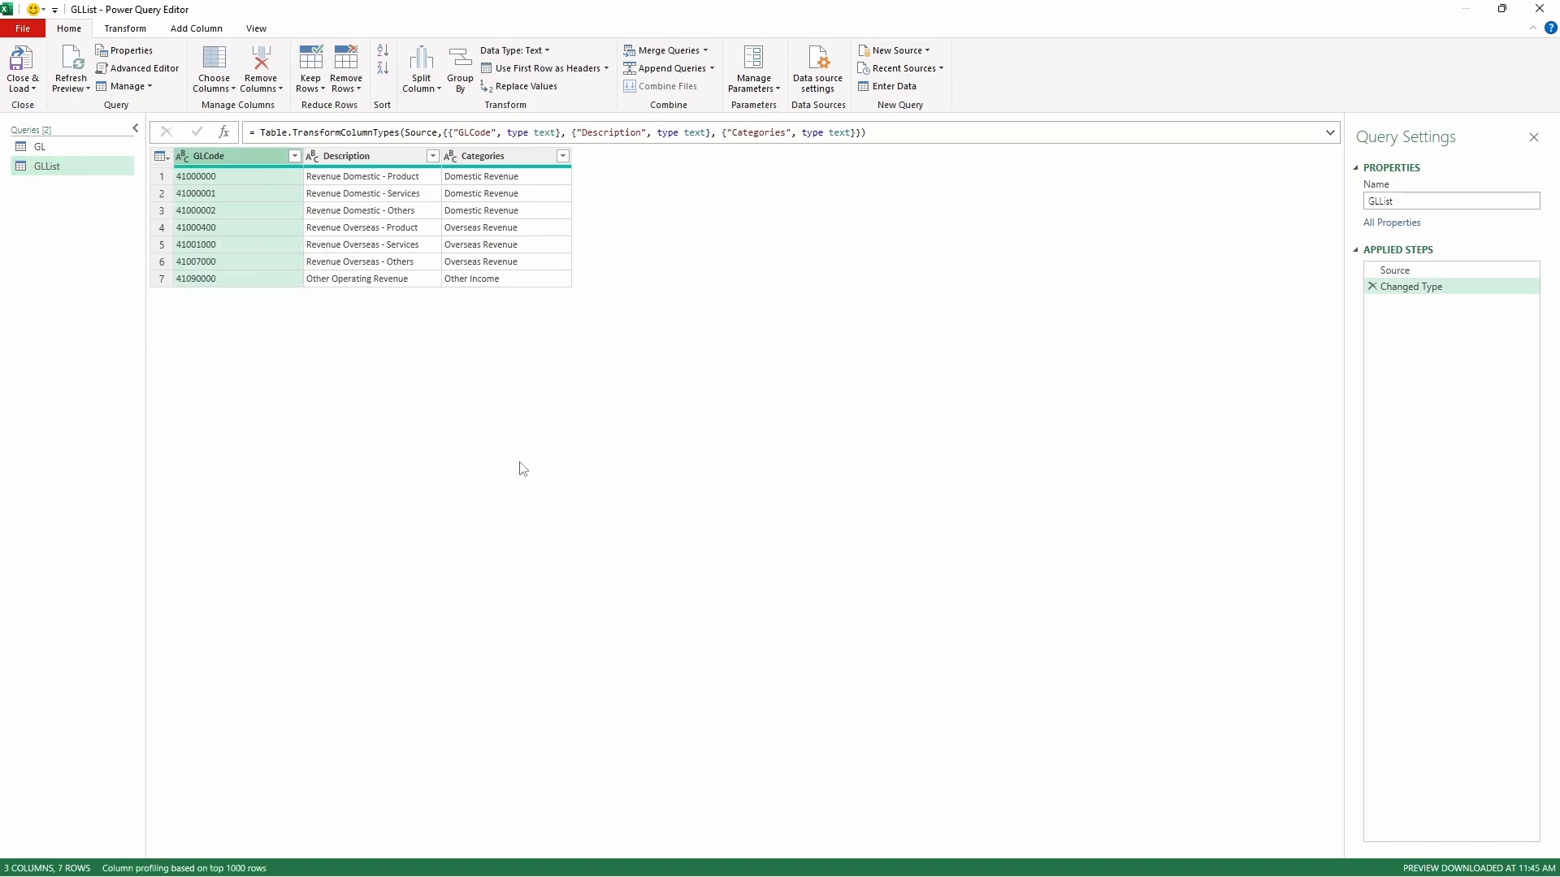
- Merge the GL query with GLList, matching G/L Acct to GLCode with a Left Outer join
left_click(39, 146)
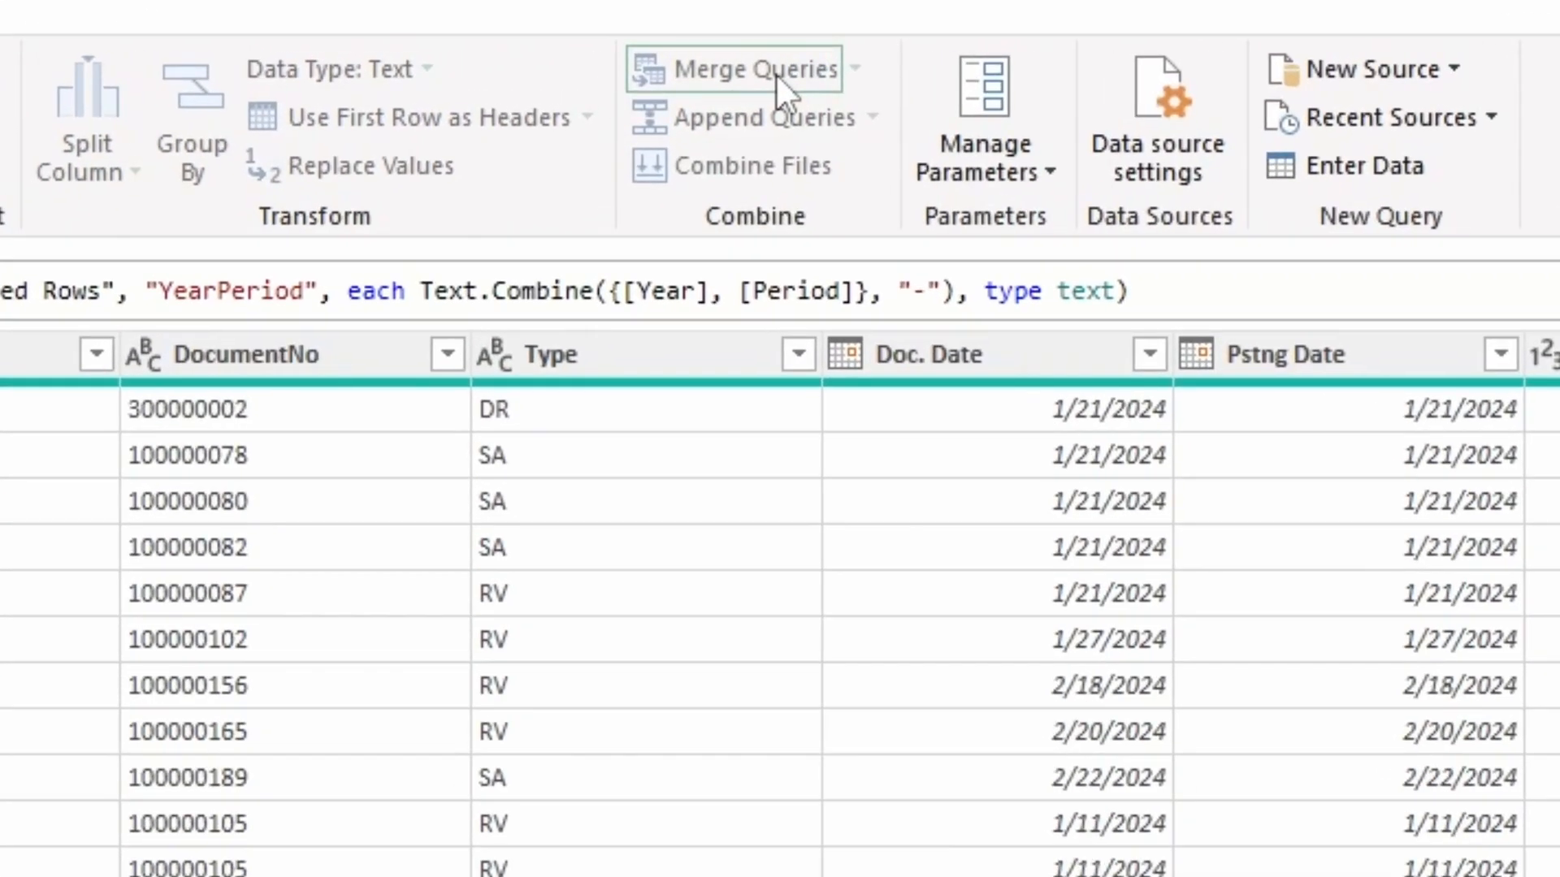
left_click(671, 50)
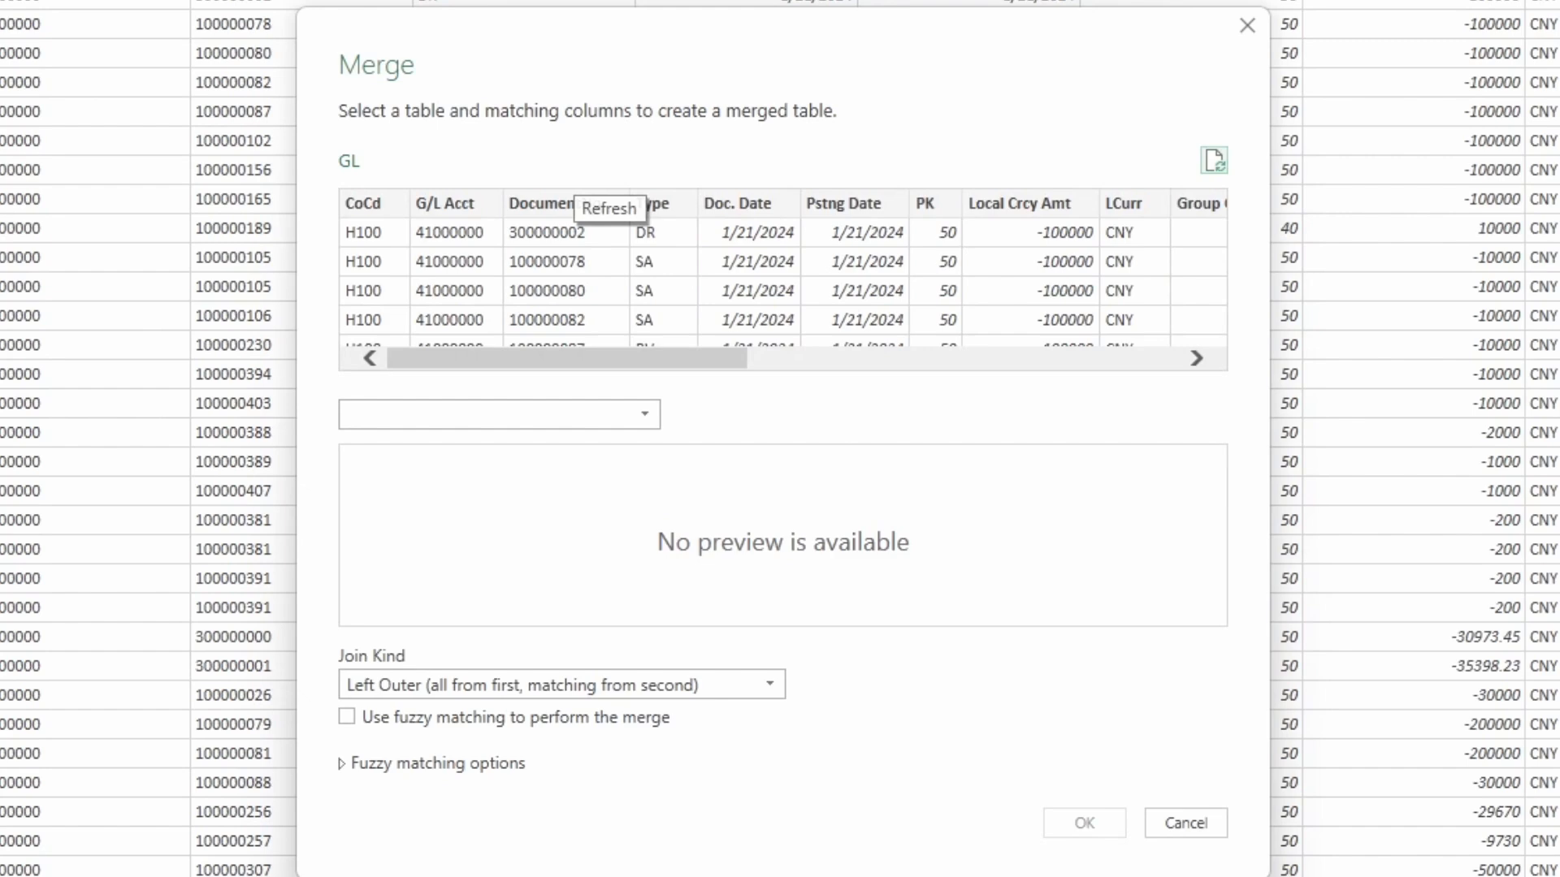
left_click(580, 416)
left_click(561, 470)
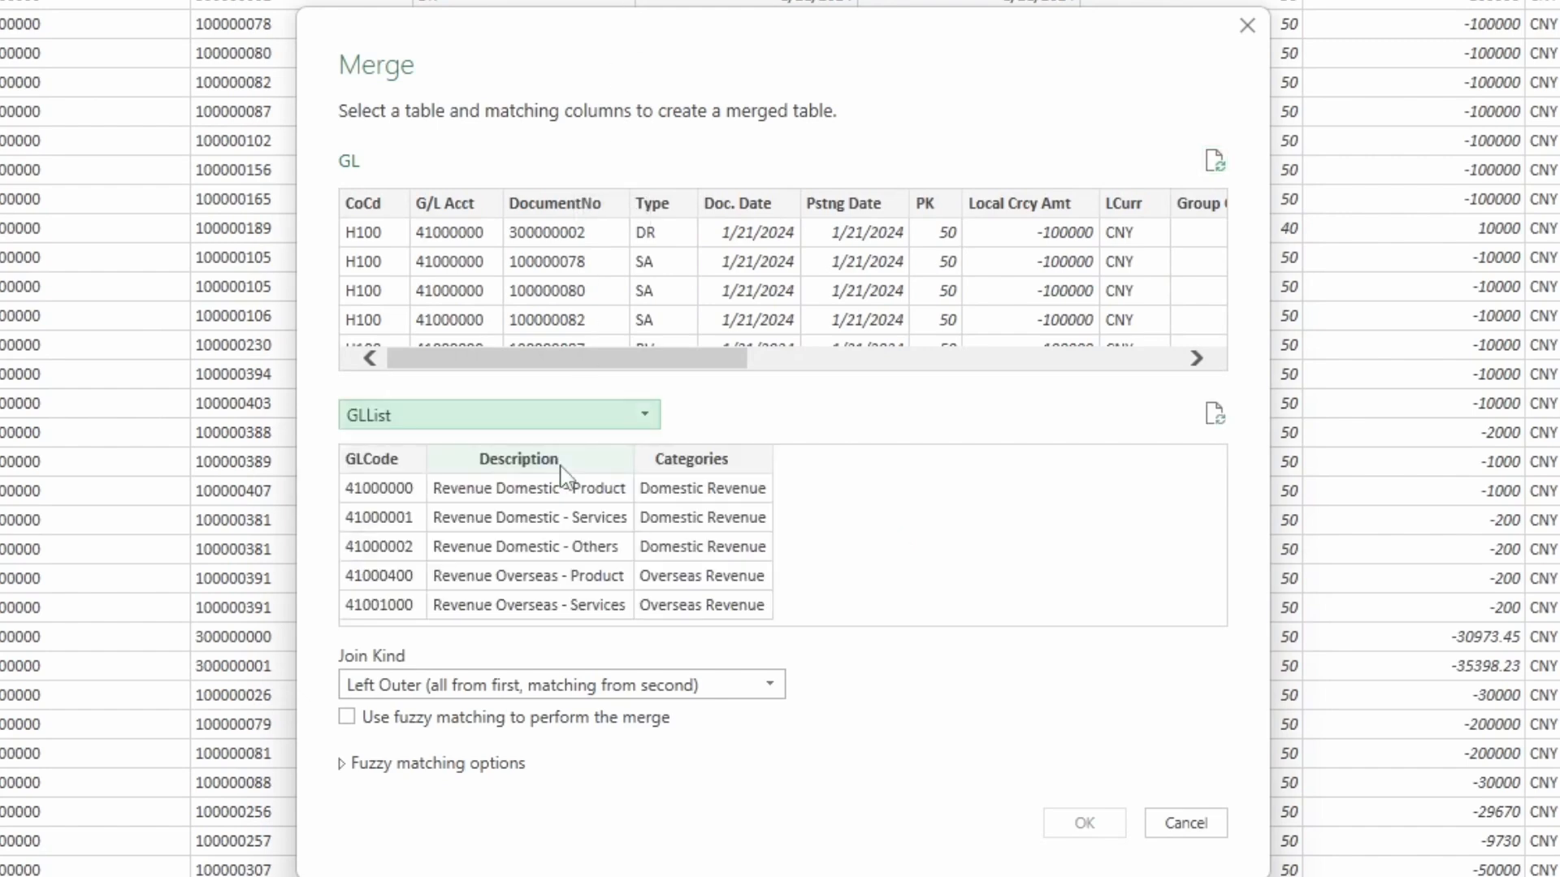
left_click(370, 459)
left_click(459, 201)
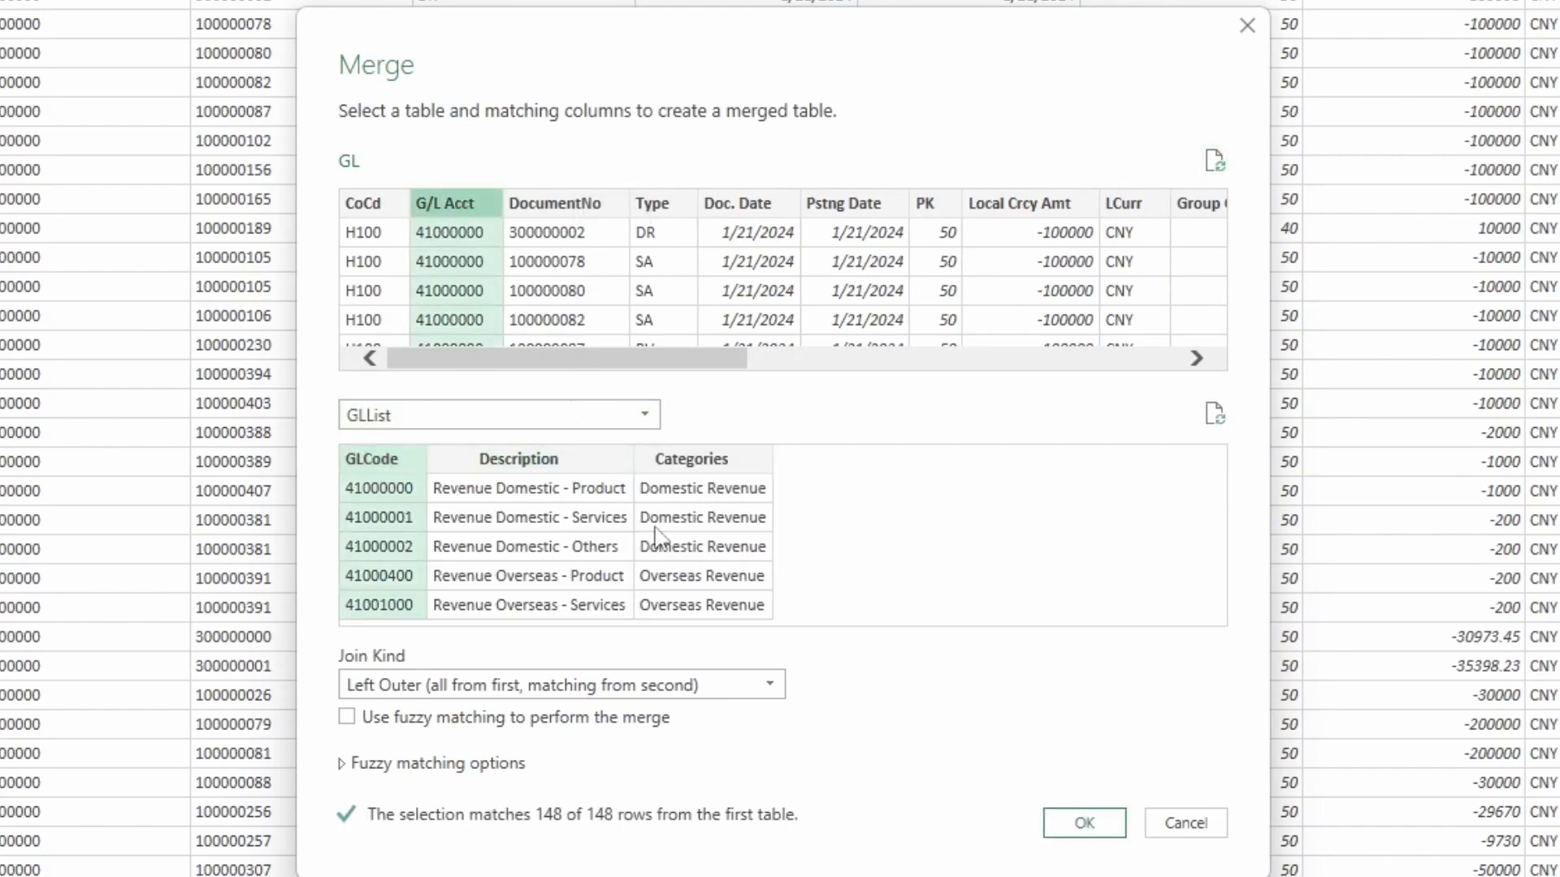
left_click(1080, 823)
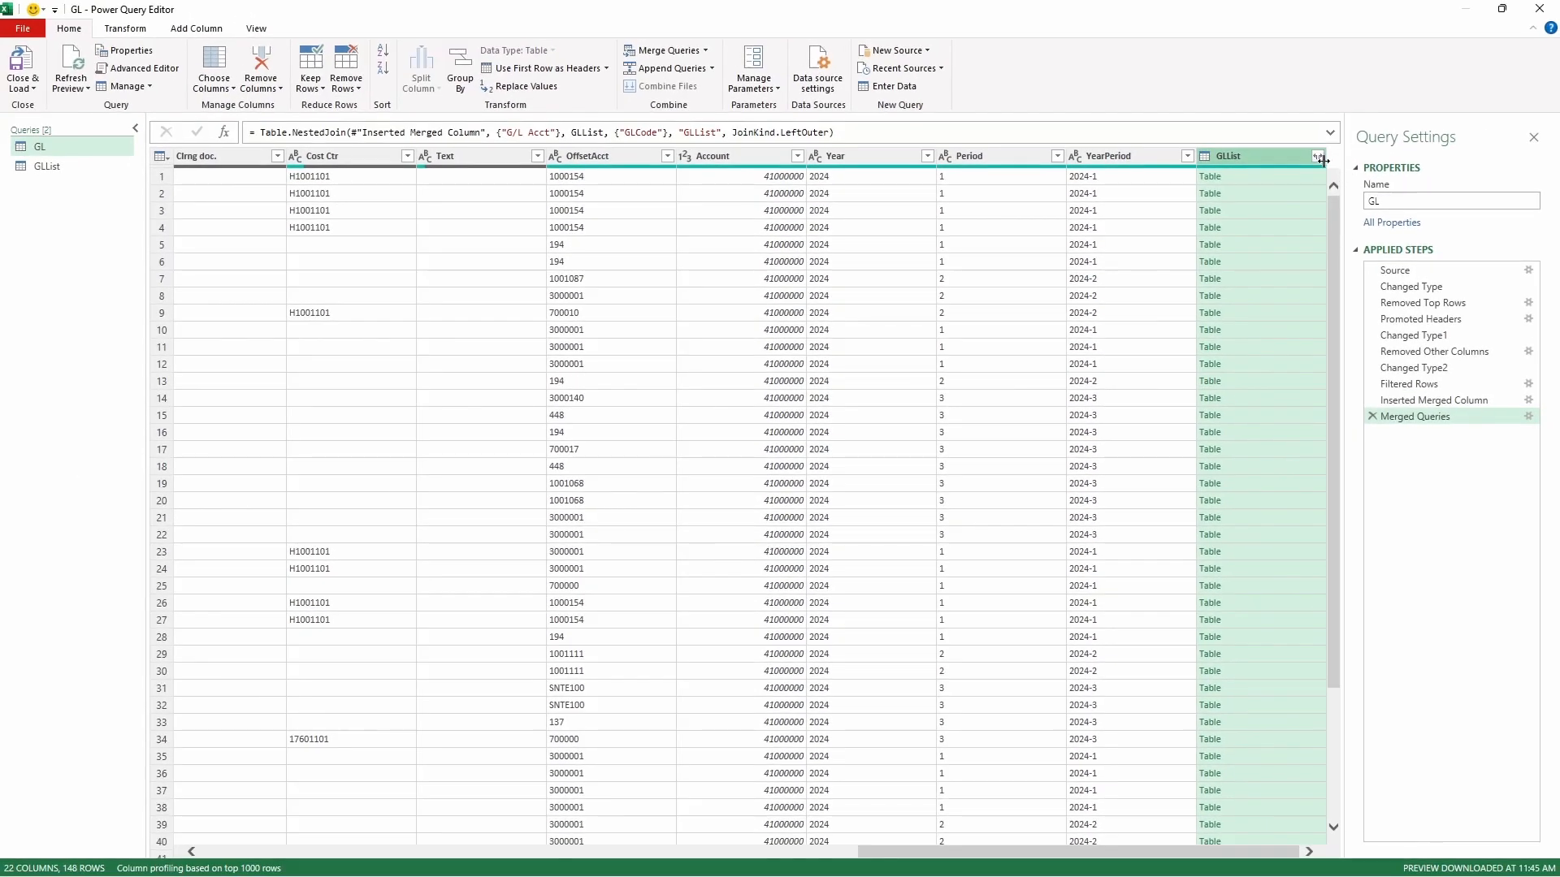
- Expand the merged GLList column to Description and Categories only, without the original column name as prefix
left_click(1317, 156)
left_click(1119, 239)
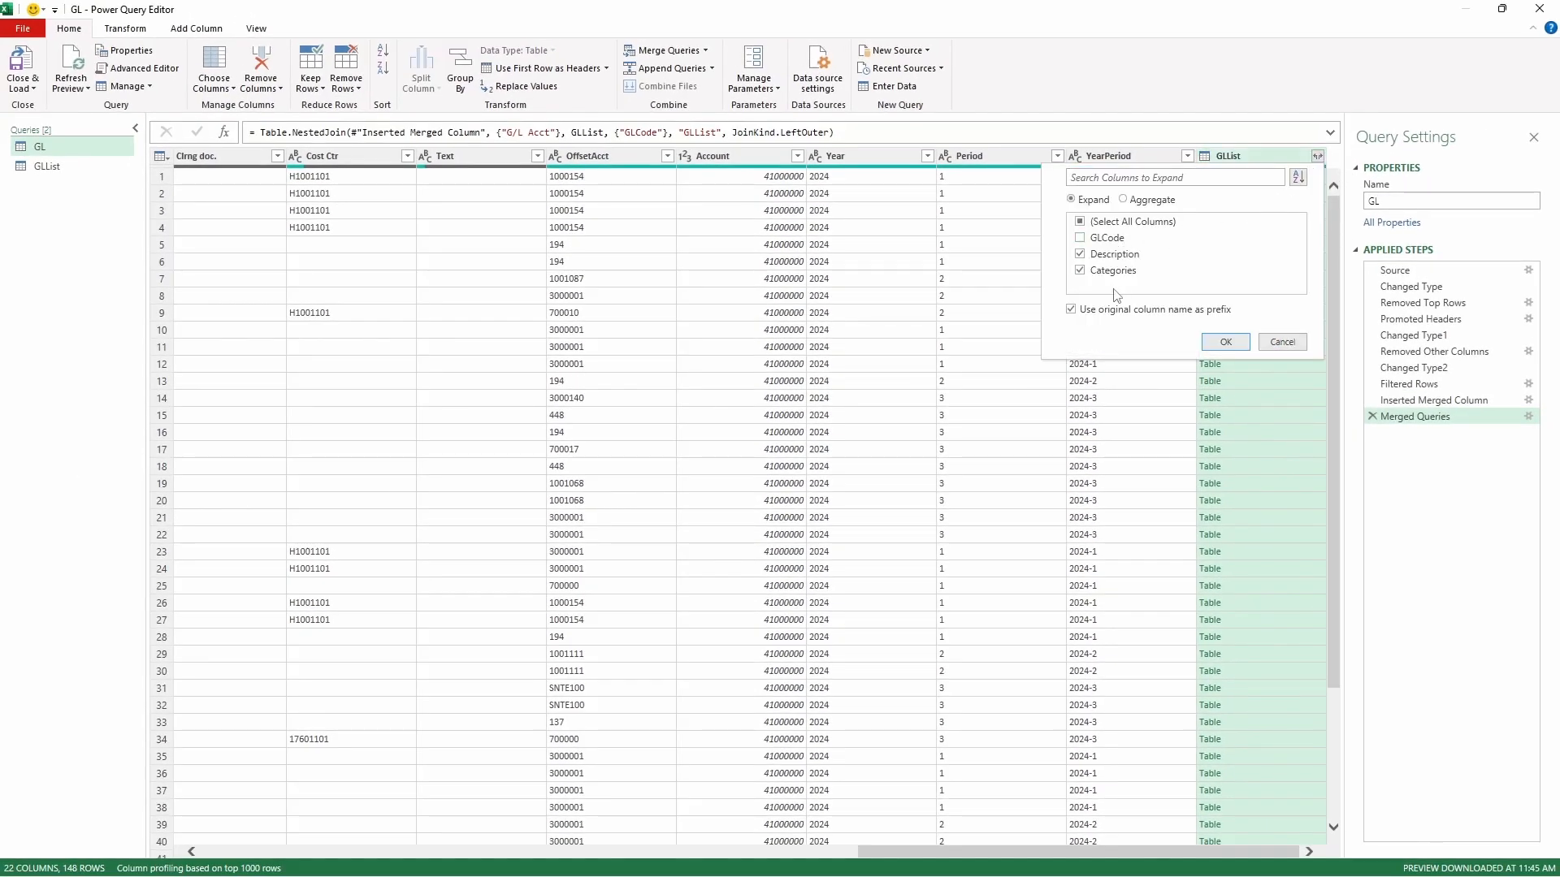
left_click(1114, 309)
left_click(1224, 342)
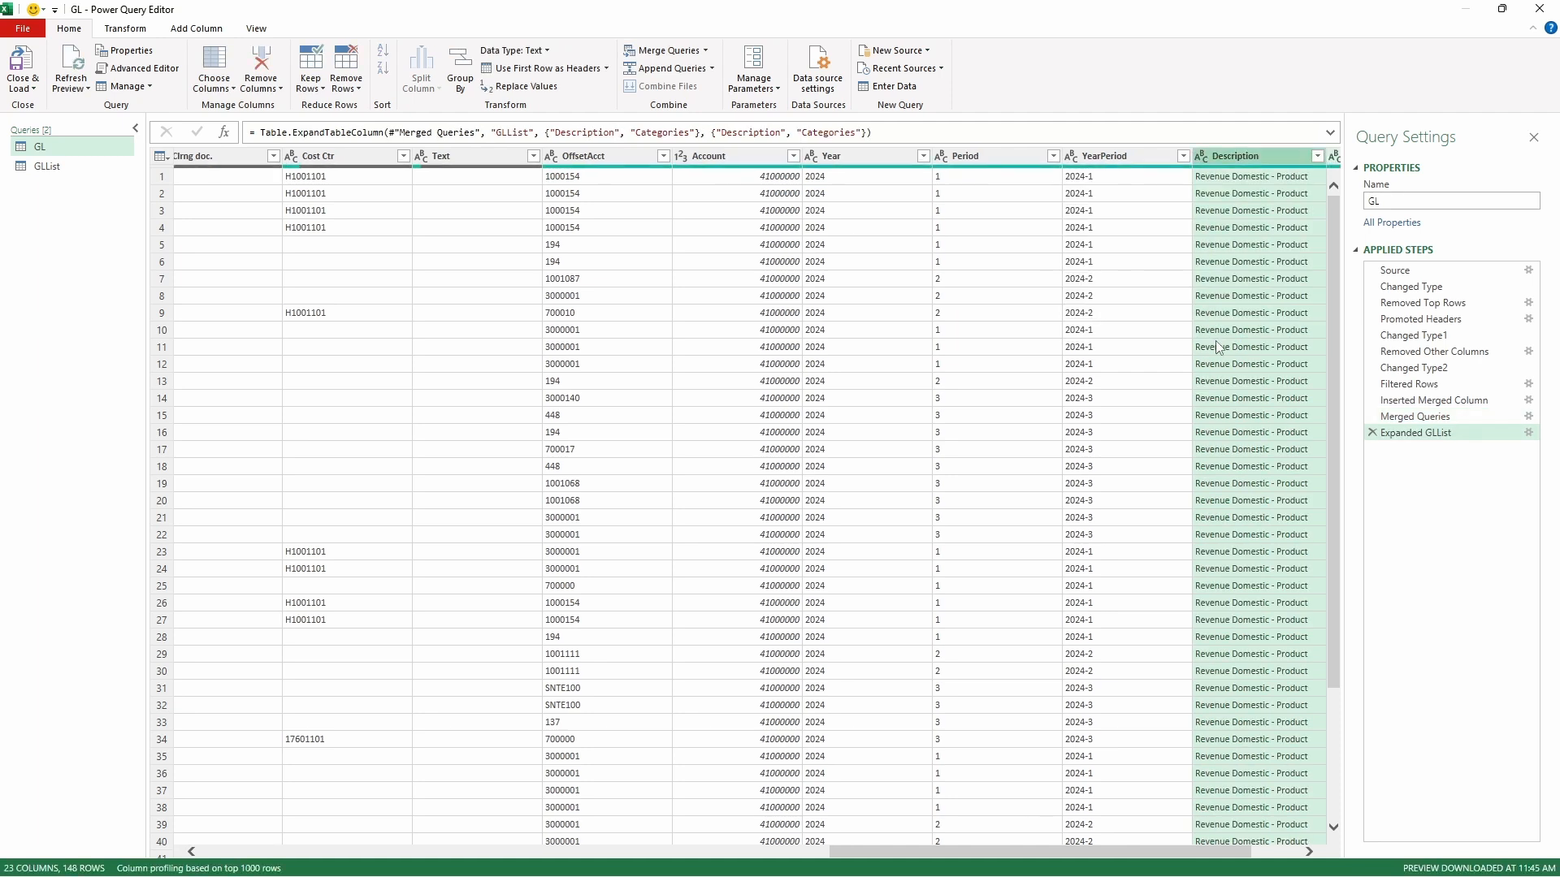
left_click_drag(1231, 854, 1280, 854)
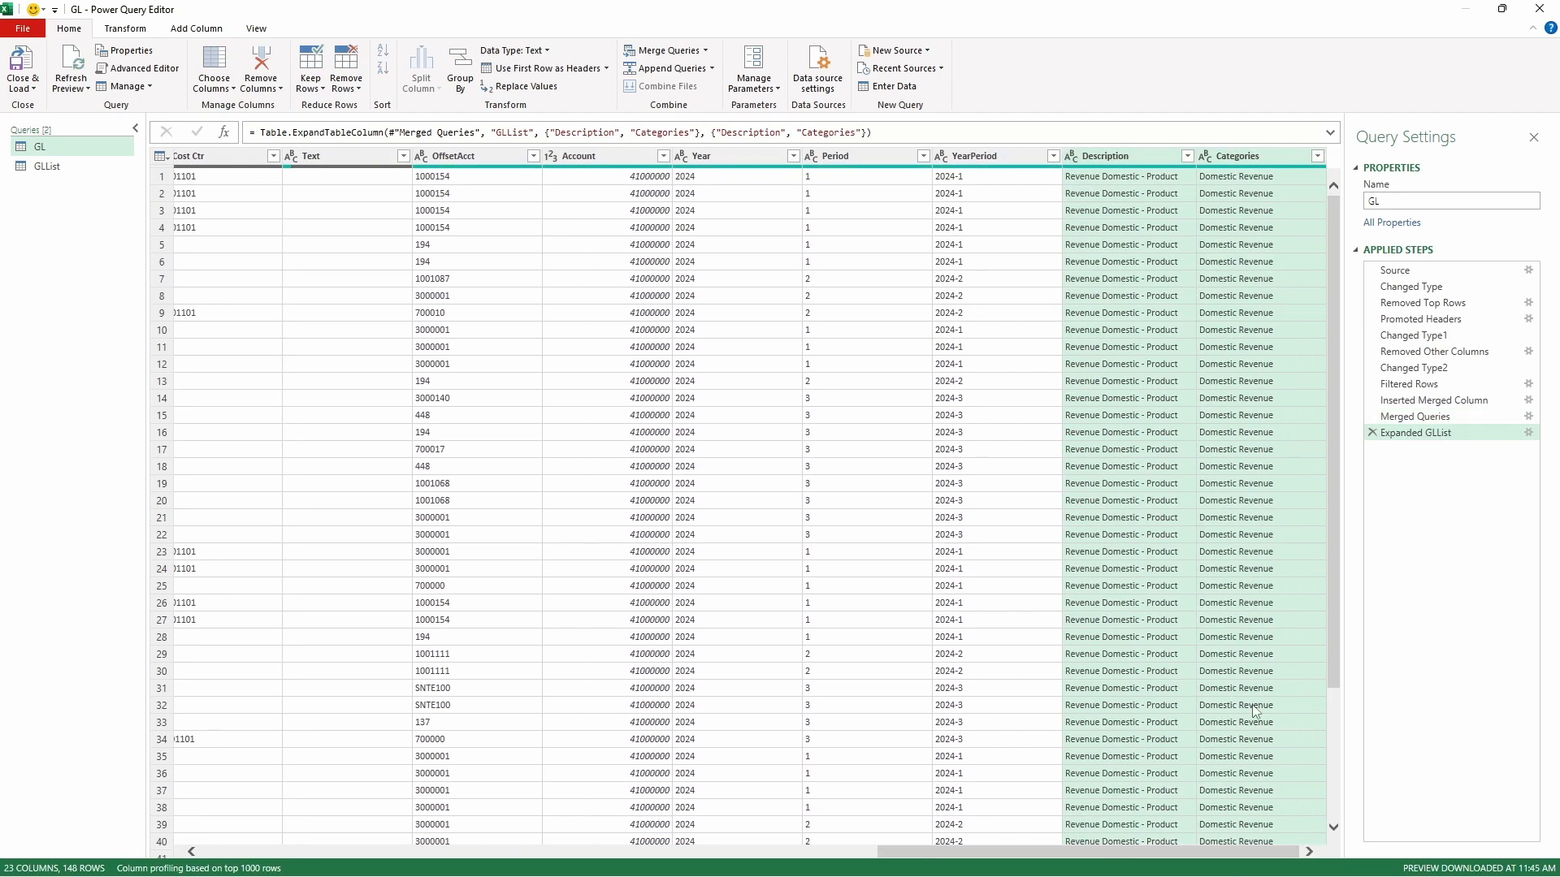
scroll(1226, 295, "down", 3)
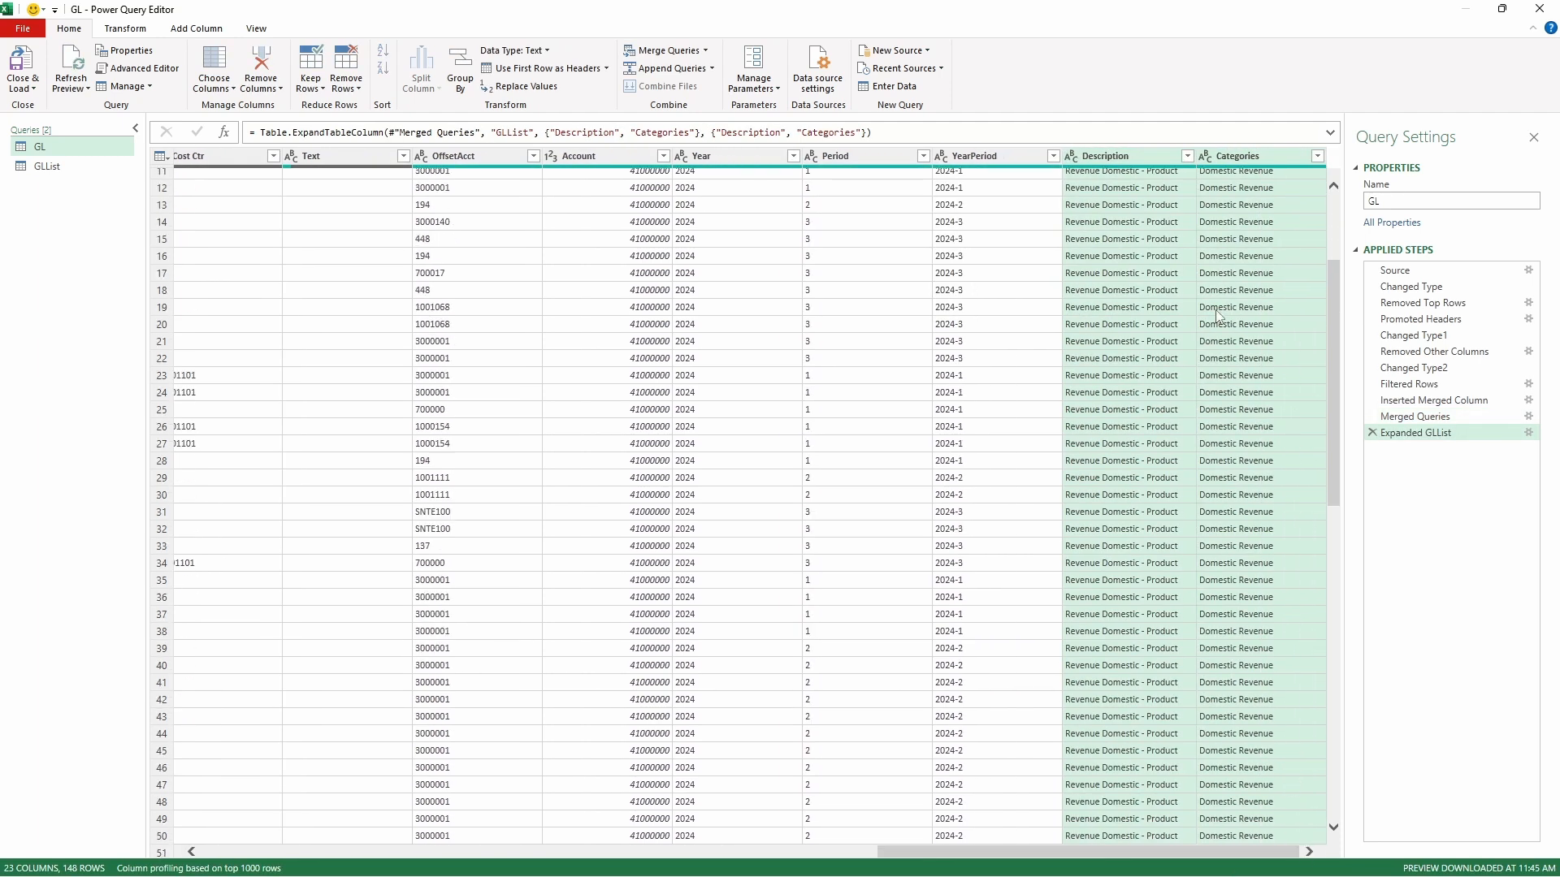
- Close the query editor and load GLList as a connection only, adding it to the Data Model
left_click(25, 85)
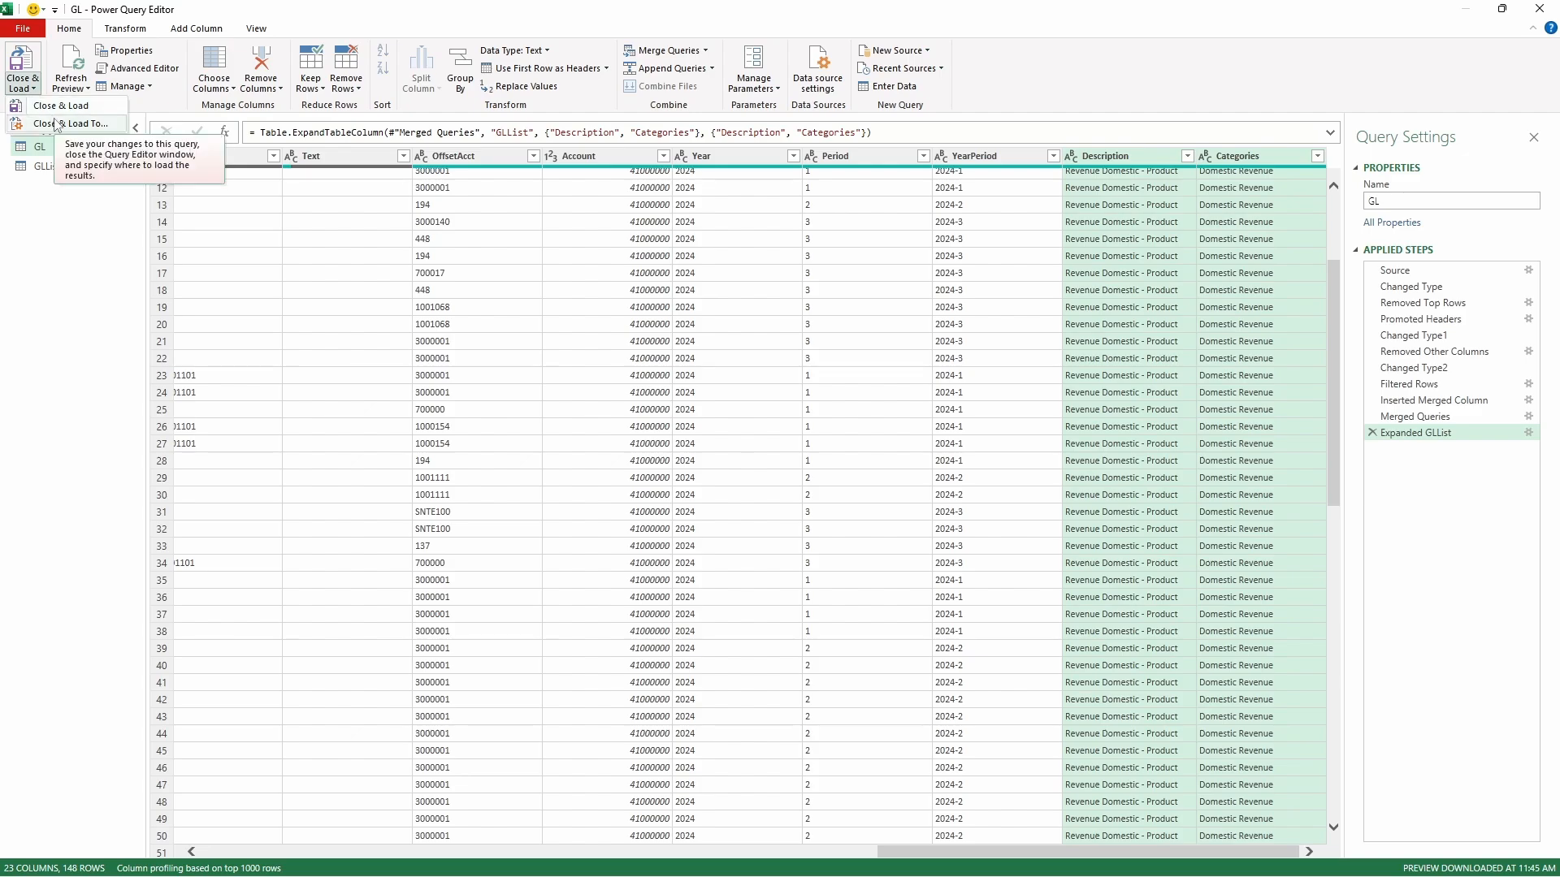
left_click(57, 124)
left_click(323, 568)
left_click(306, 486)
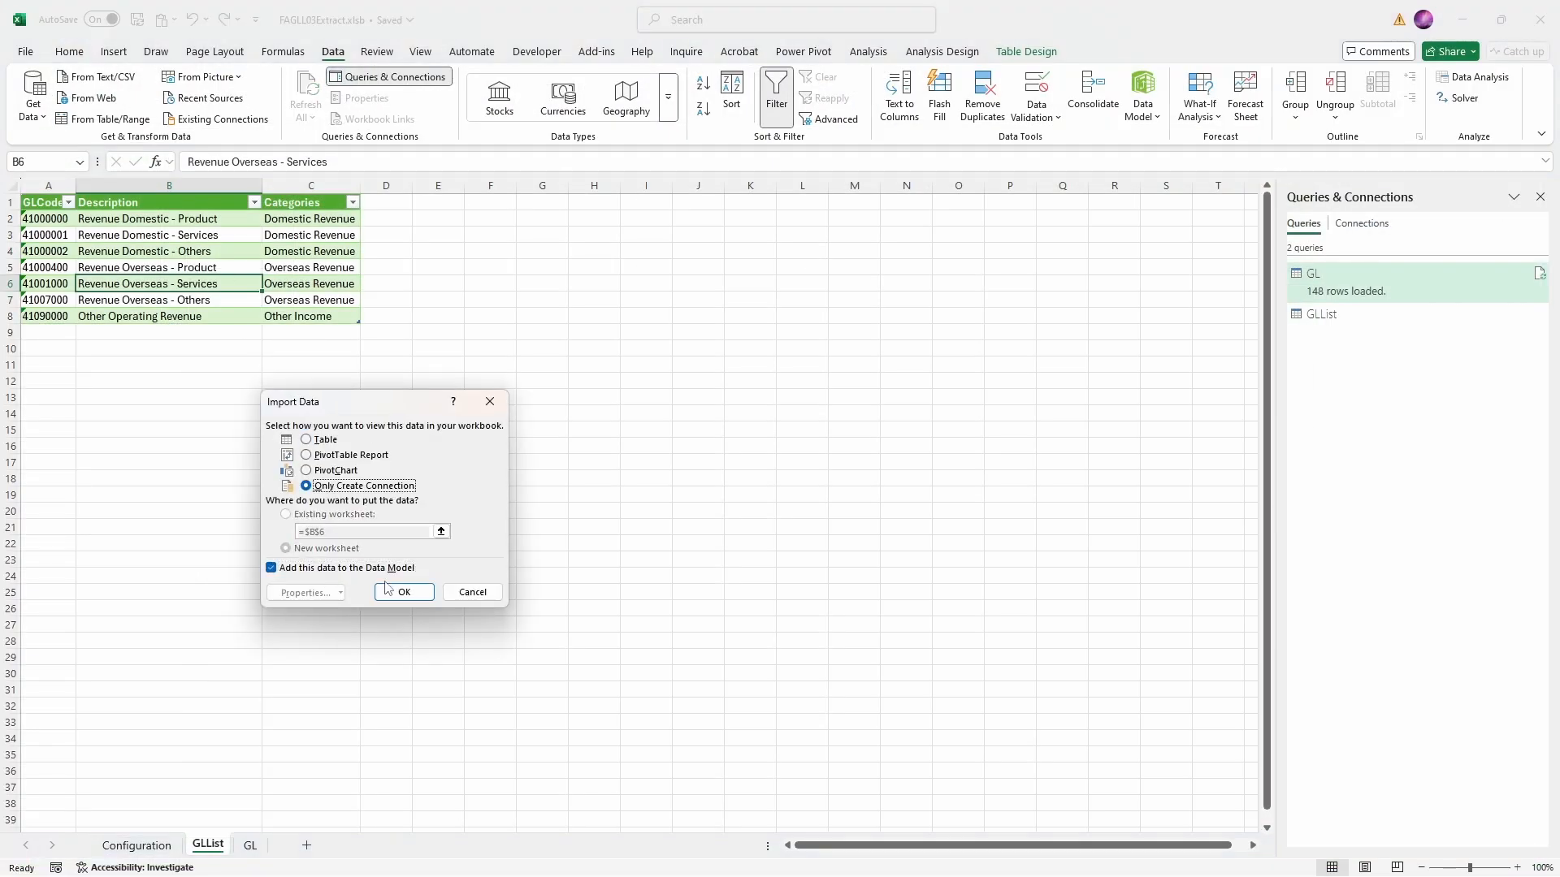
left_click(403, 592)
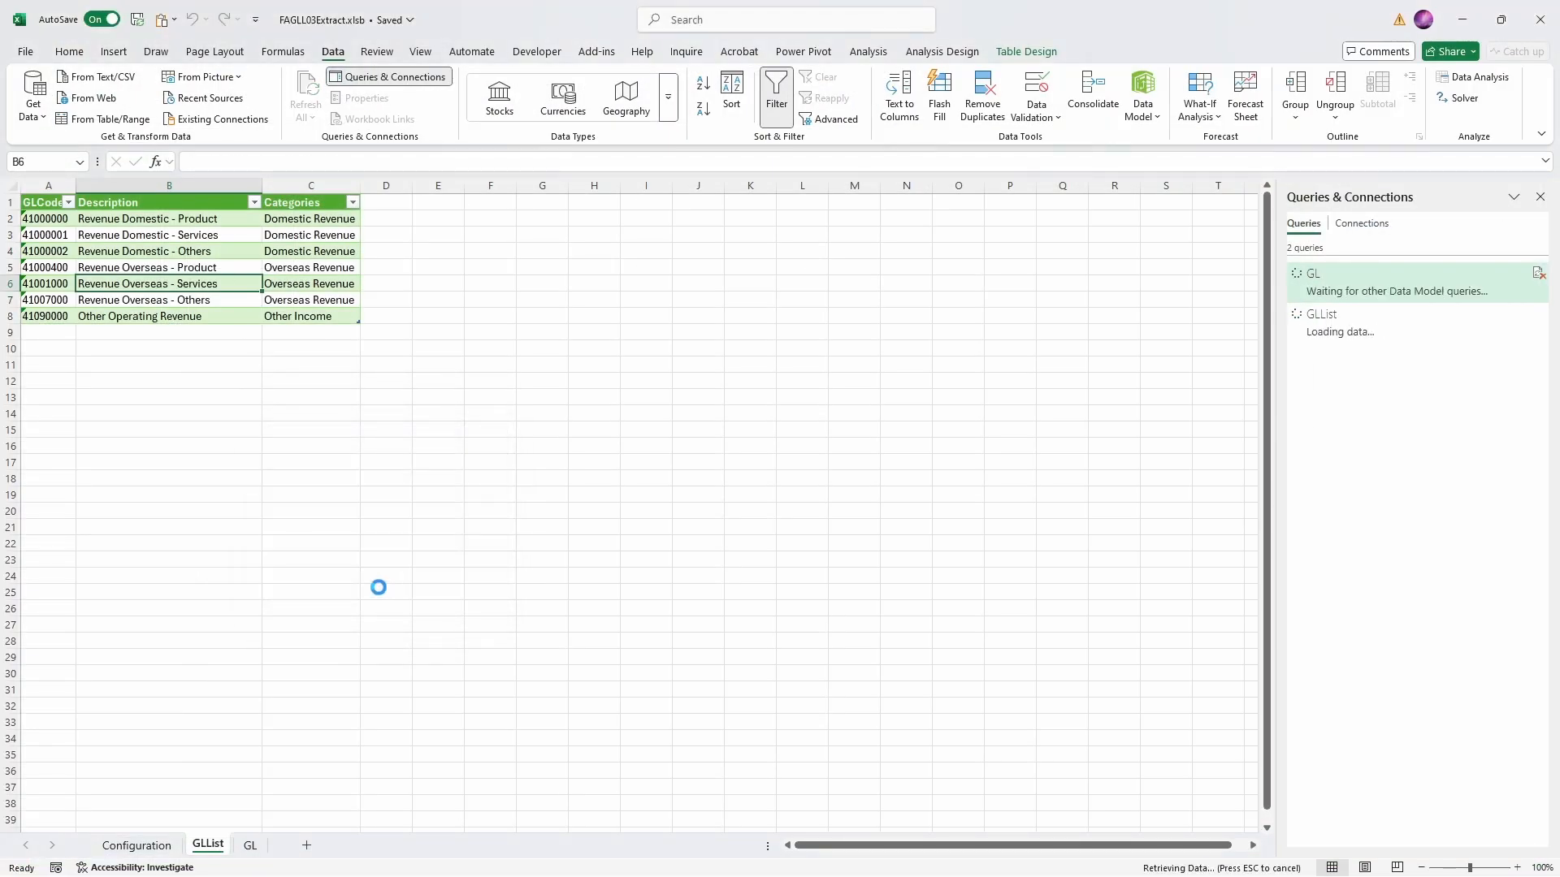
- Add a new worksheet after the GL sheet and name it Pivot
left_click(251, 845)
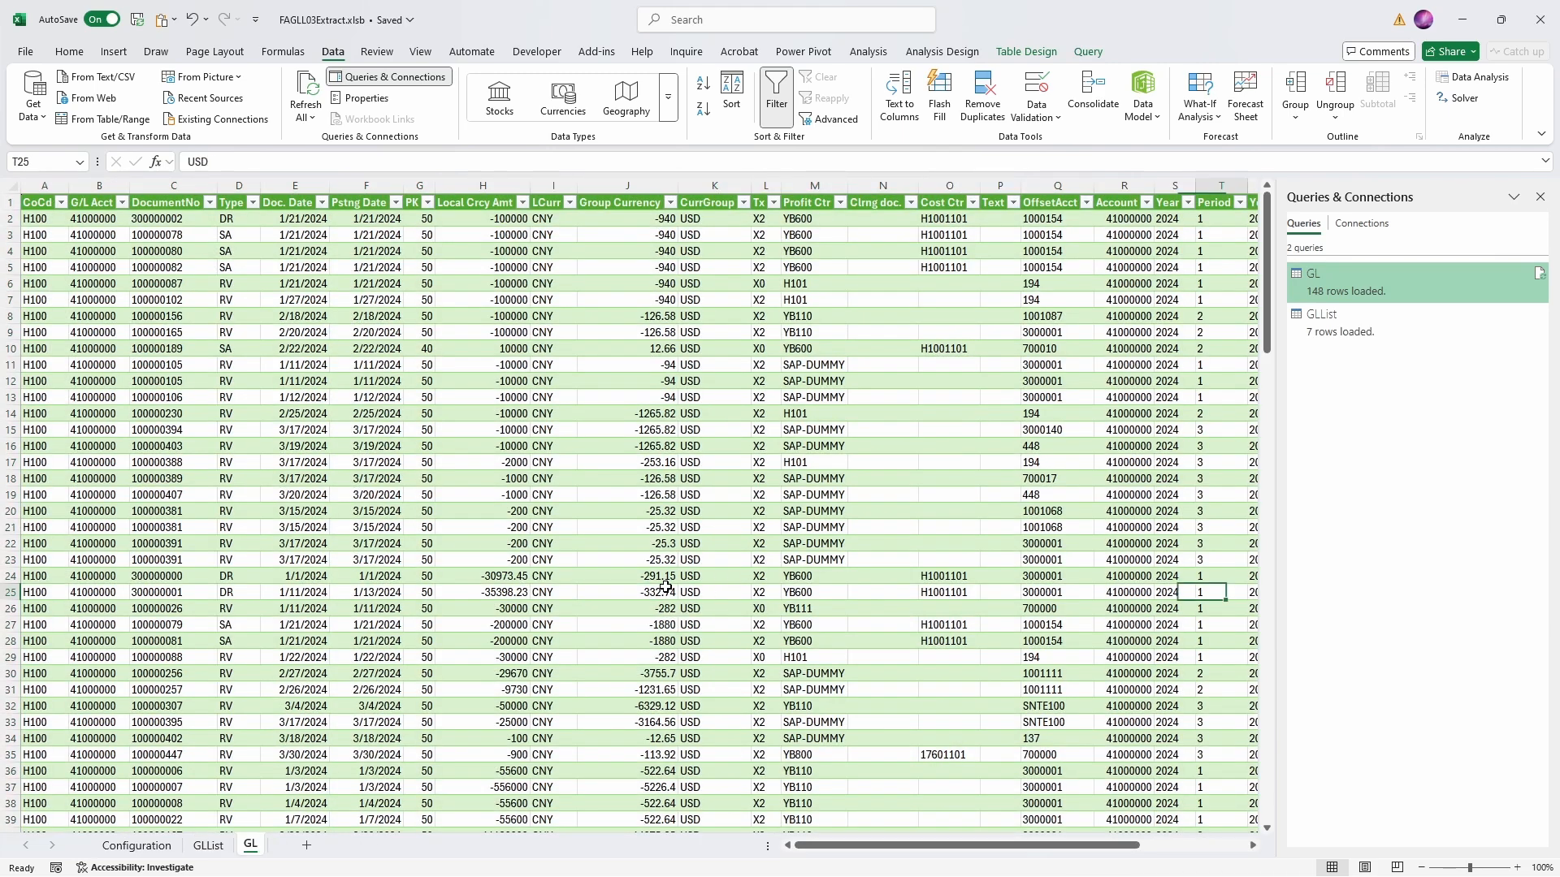
left_click(306, 845)
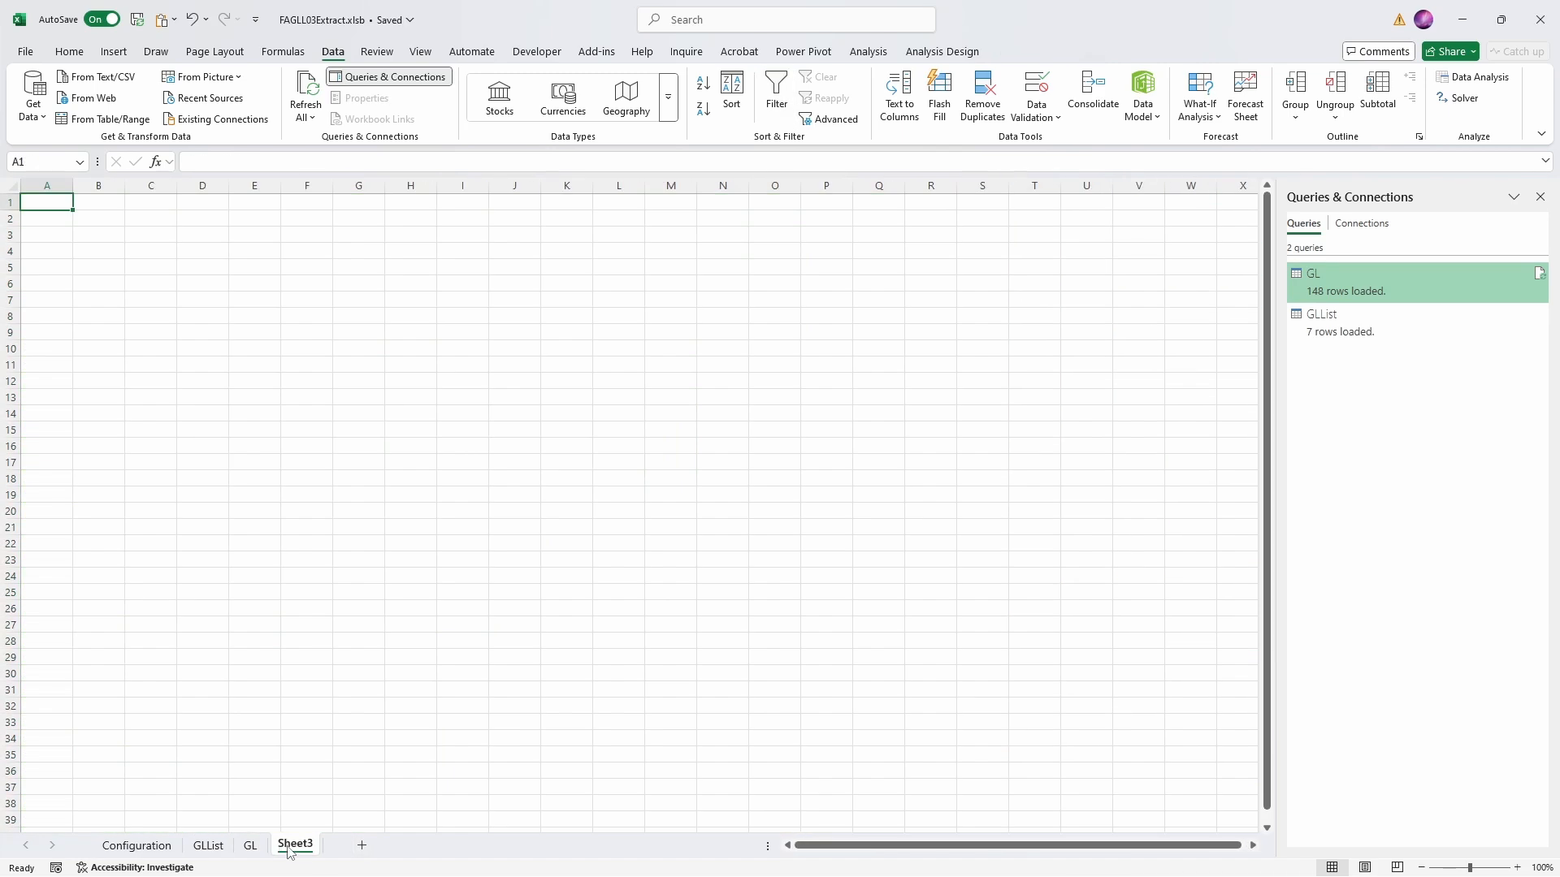
double_click(295, 845)
type("Pivot")
key("Return")
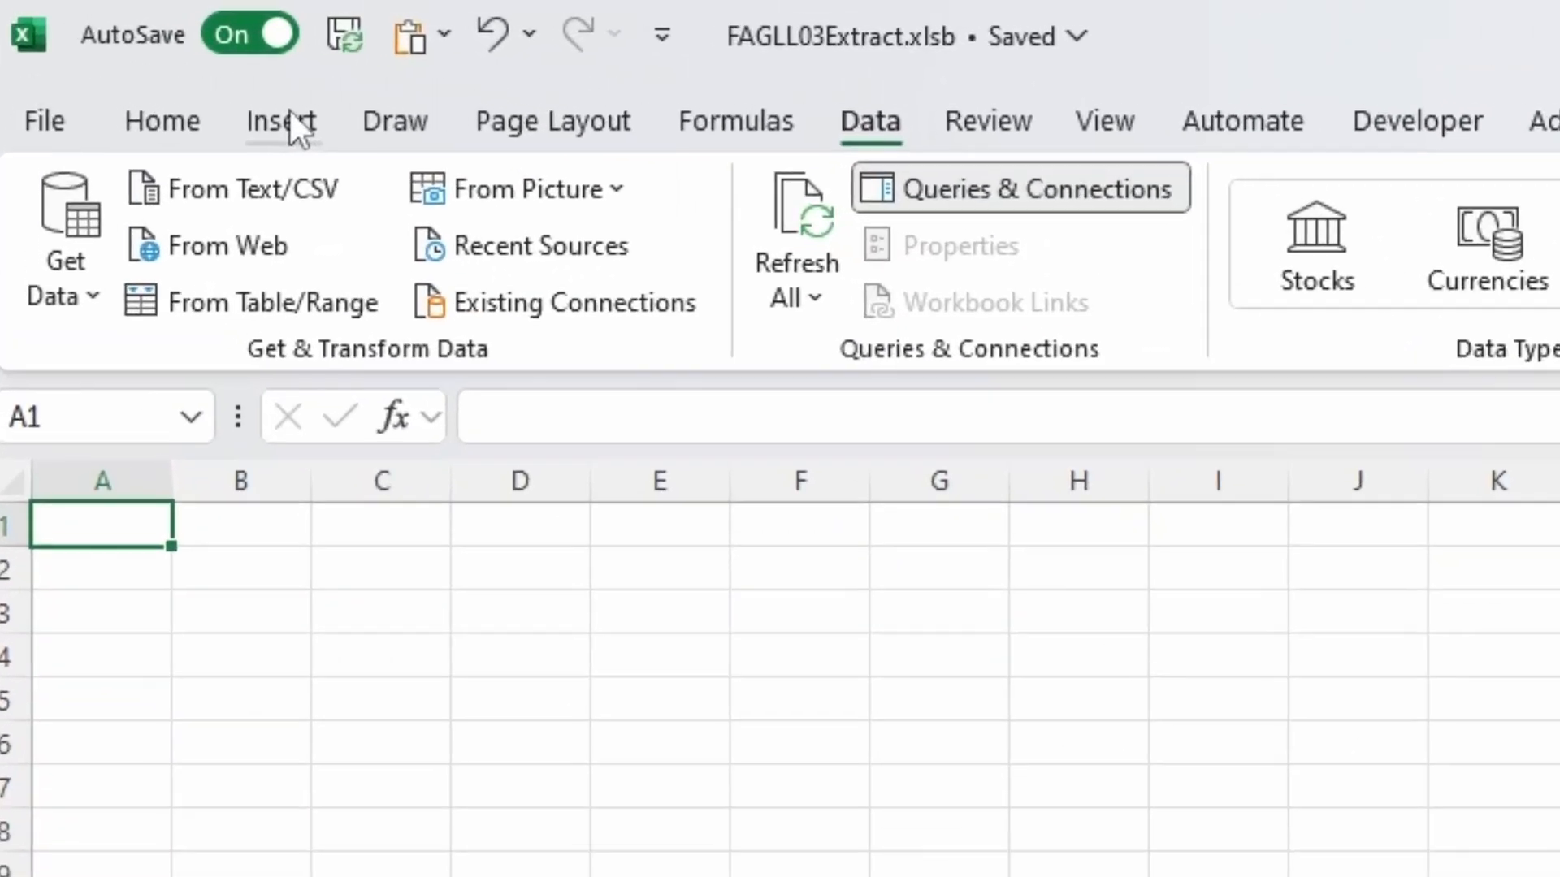
- Insert a PivotTable based on the Data Model at cell A1 of the Pivot sheet
left_click(114, 51)
left_click(114, 291)
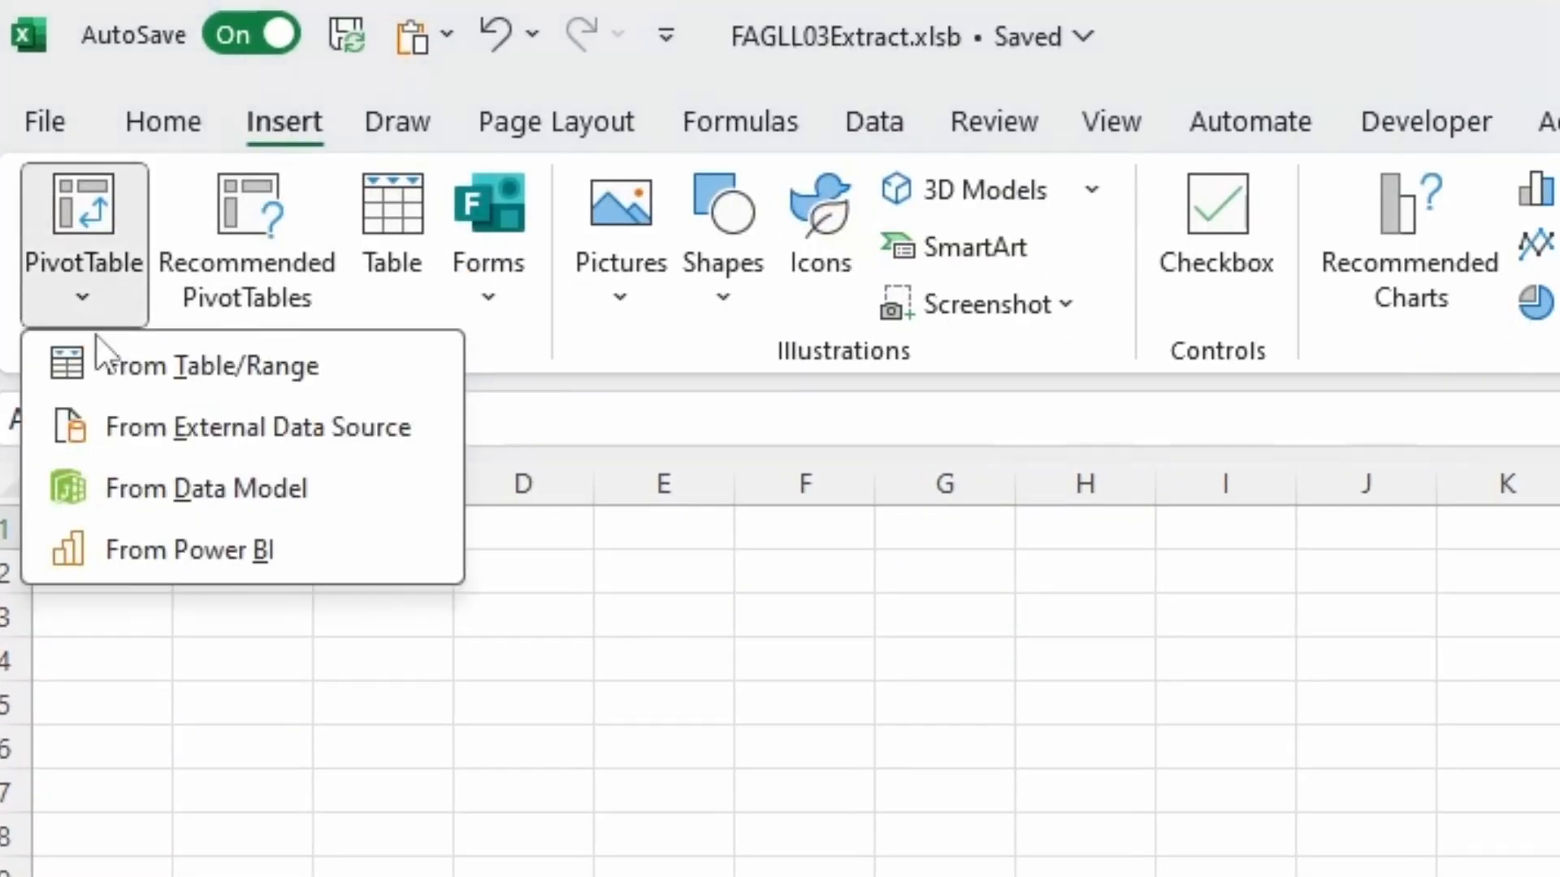
left_click(91, 481)
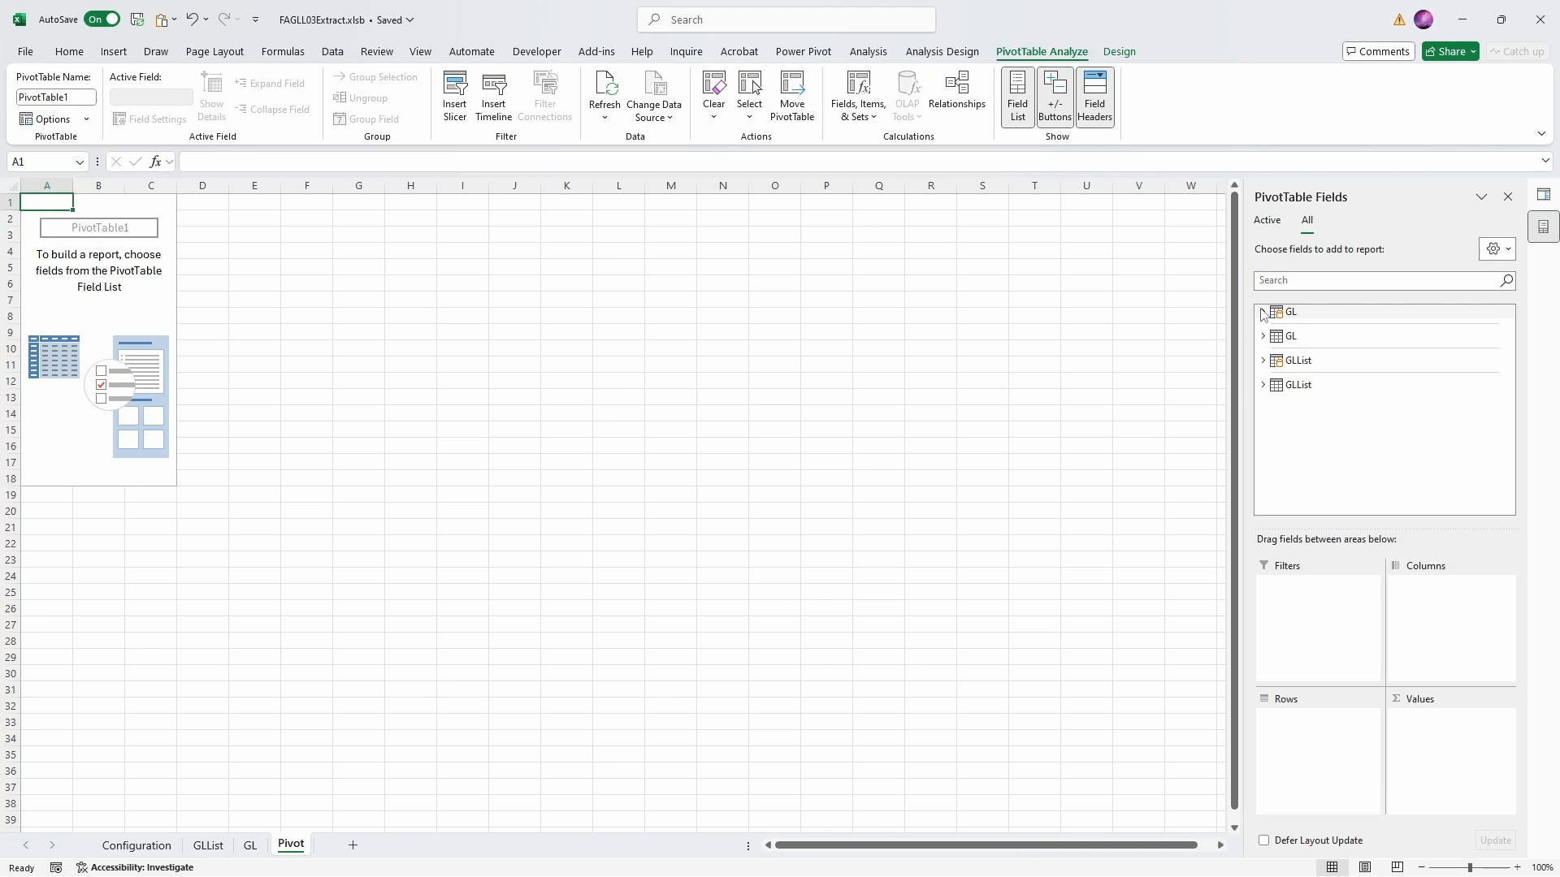
- Place the GL table's Categories field in the PivotTable rows and sum Local Crcy Amt as the values
left_click(1263, 314)
scroll(1340, 438, "down", 5)
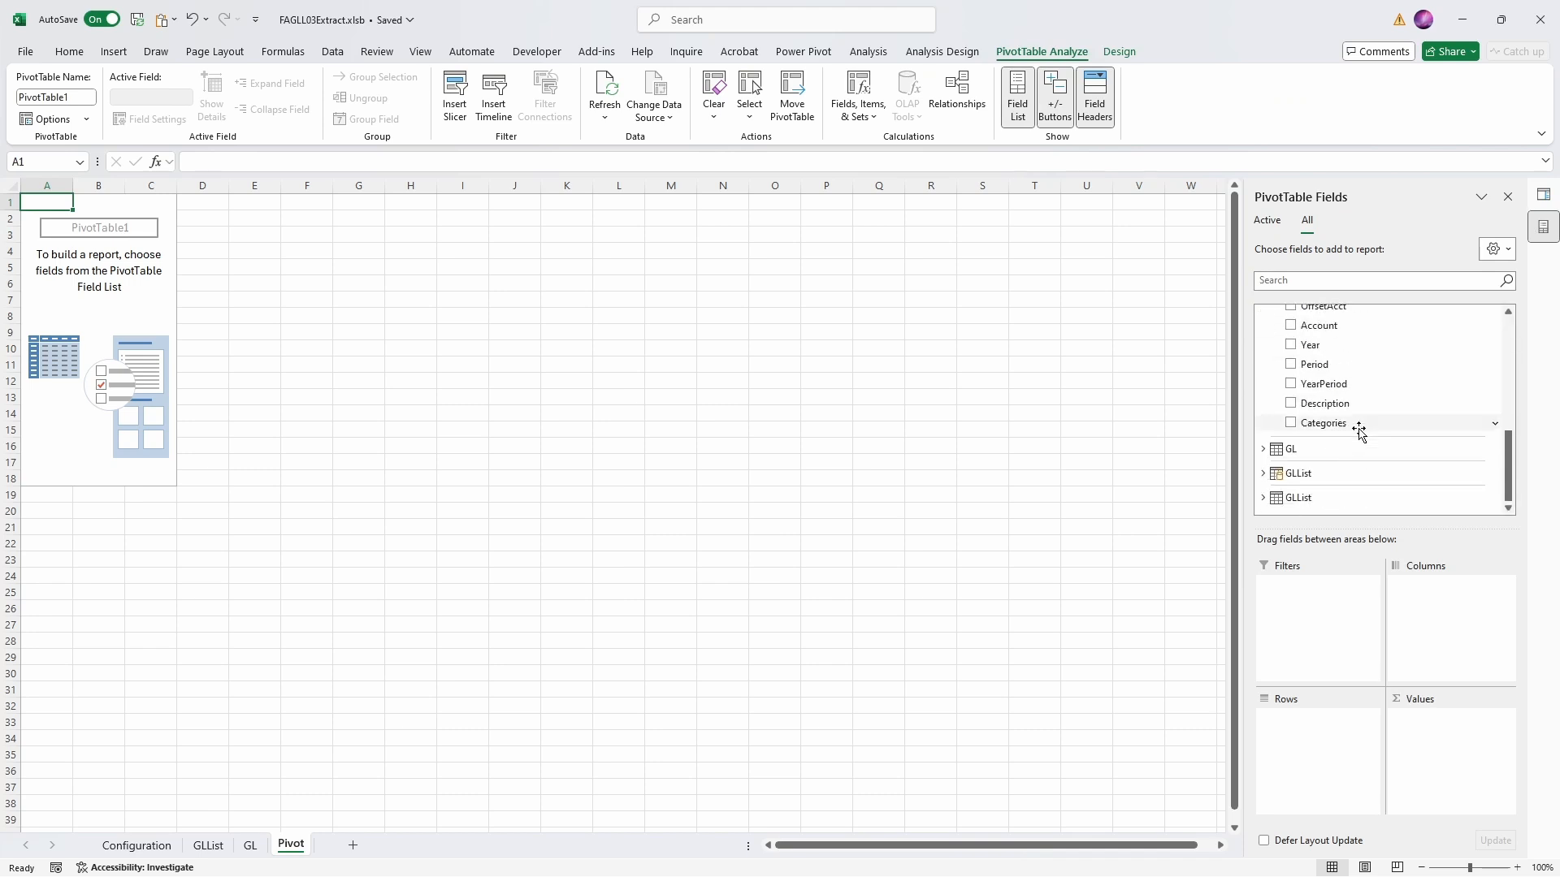
left_click_drag(1358, 424, 1323, 743)
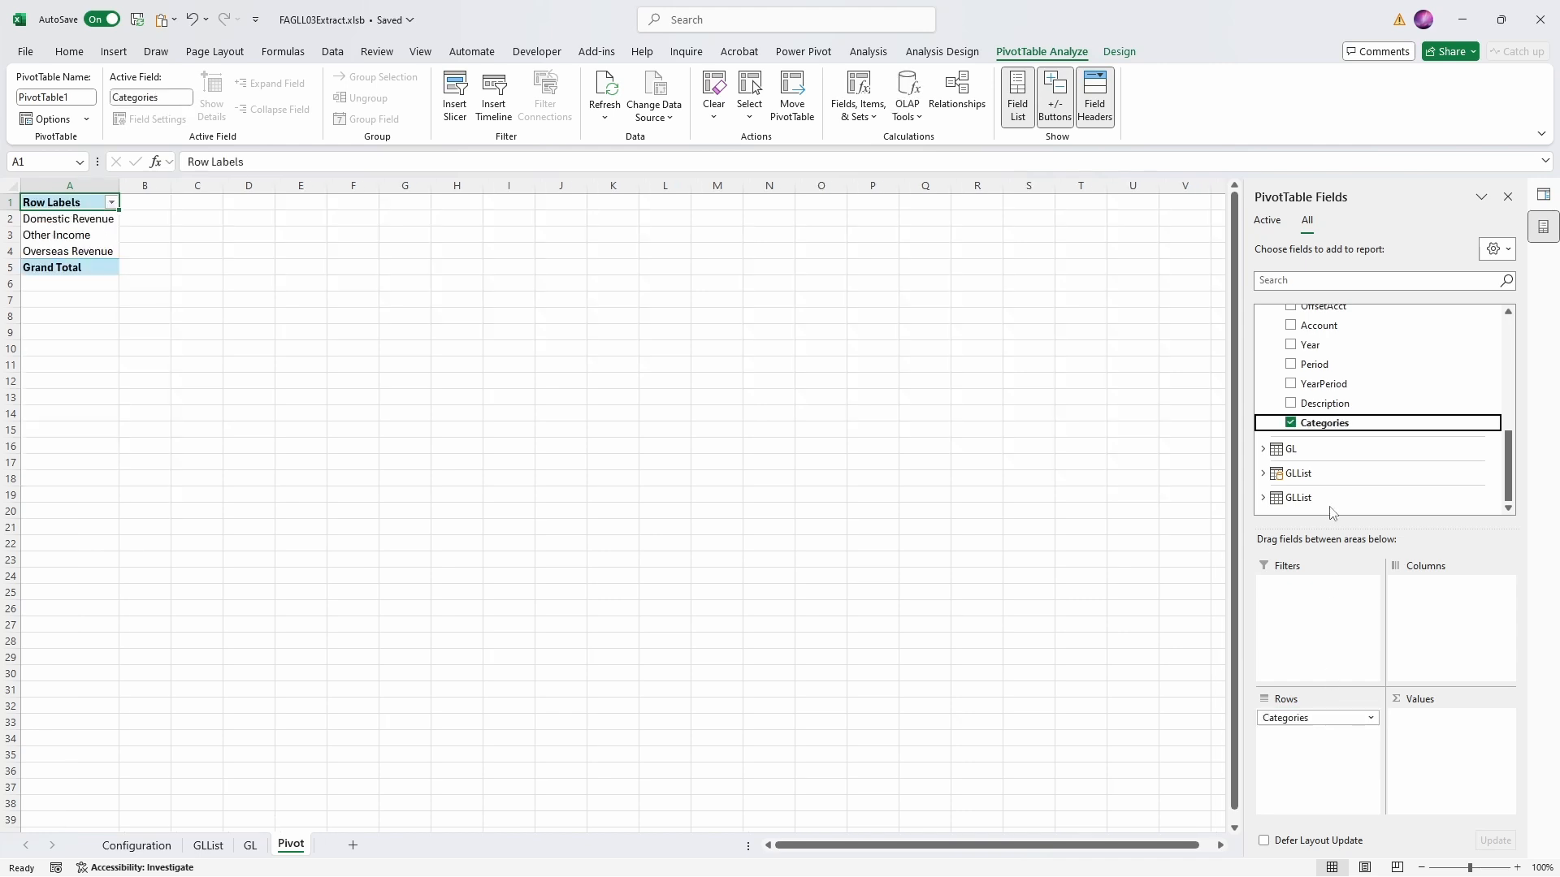
scroll(1363, 447, "up", 7)
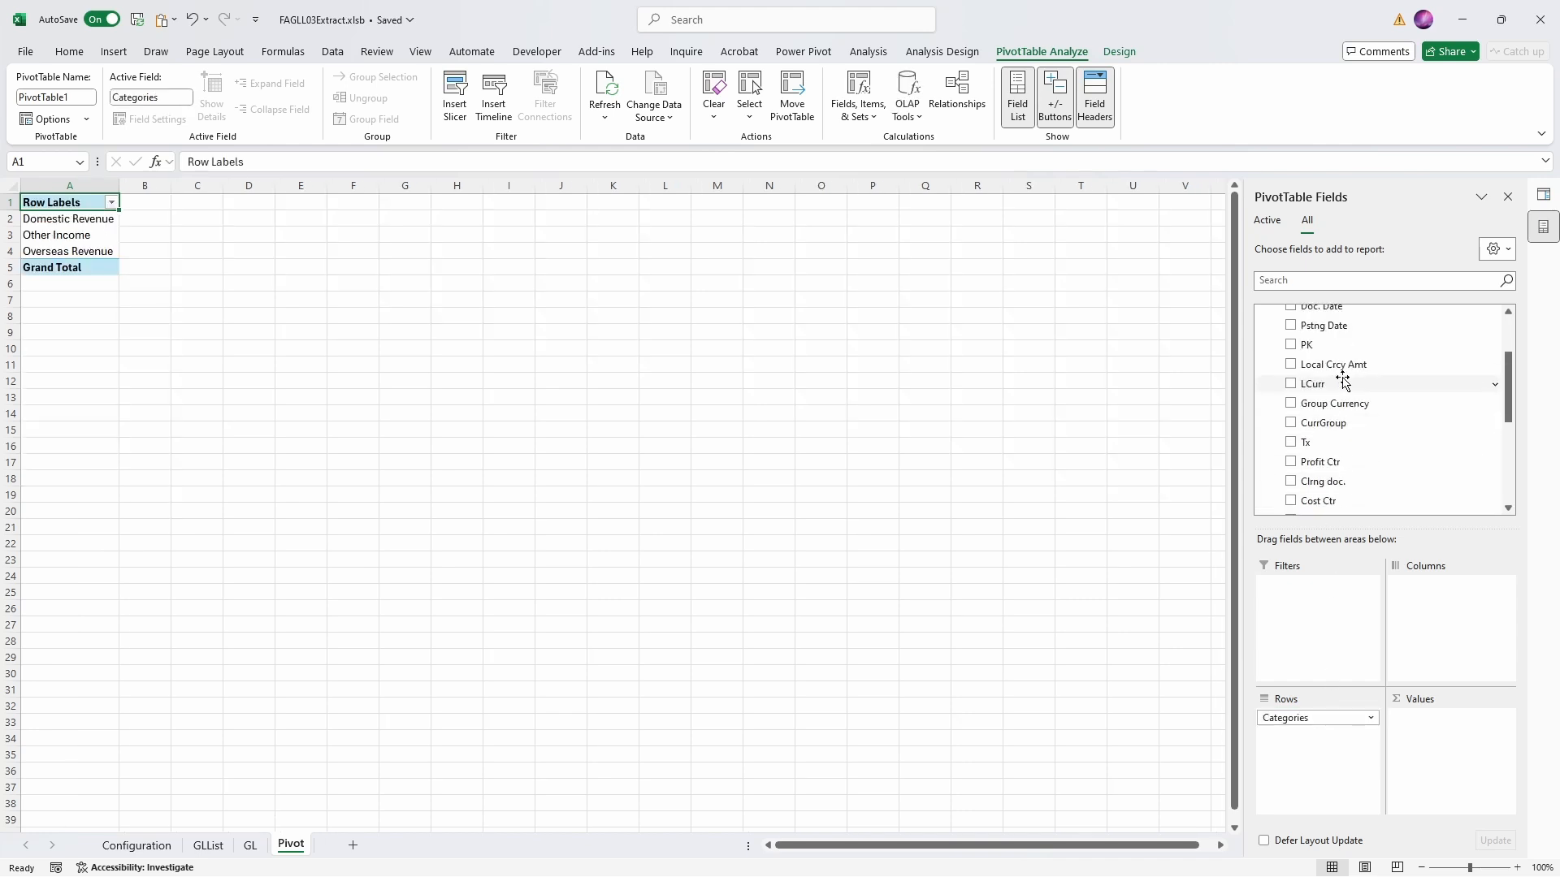
left_click_drag(1336, 364, 1441, 737)
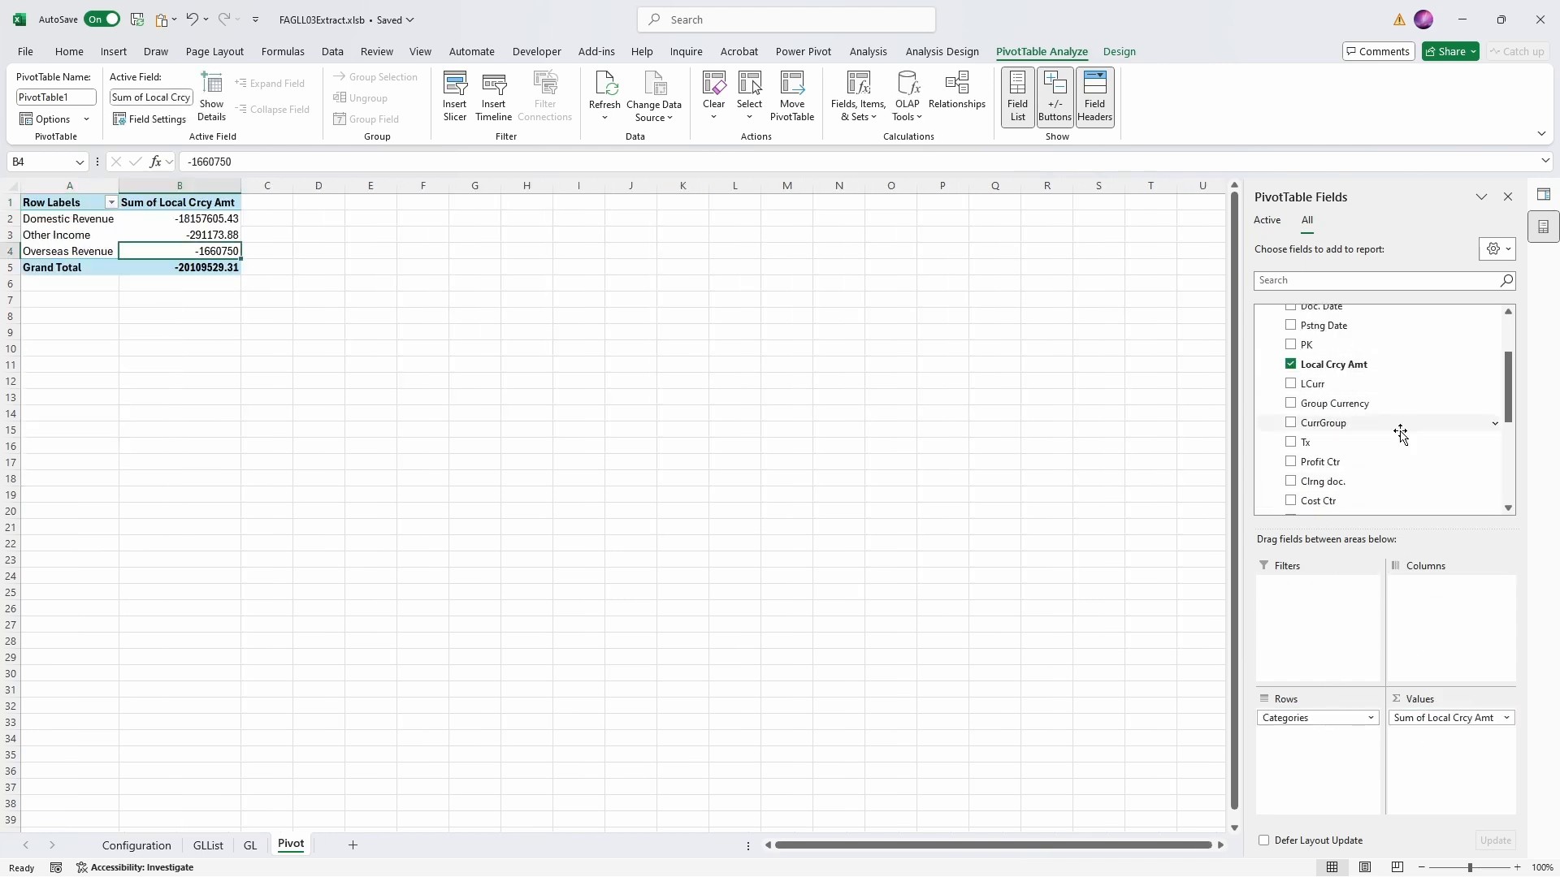
- Add the GL table's YearPeriod field to the PivotTable columns
scroll(1381, 430, "down", 4)
left_click_drag(1353, 424, 1439, 611)
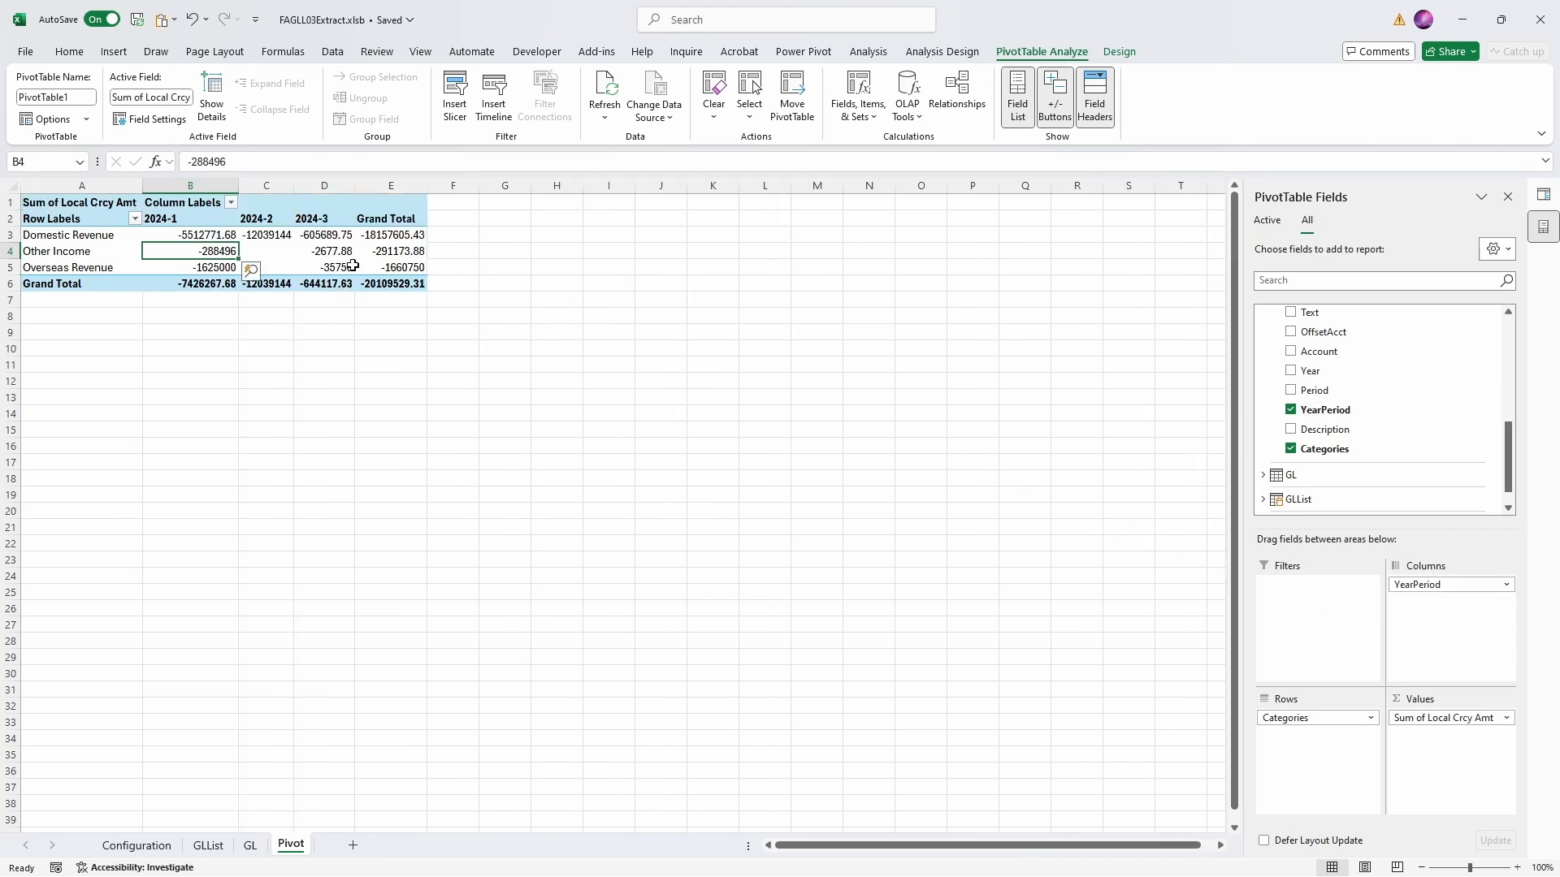
mouse_move(381, 287)
left_click(130, 846)
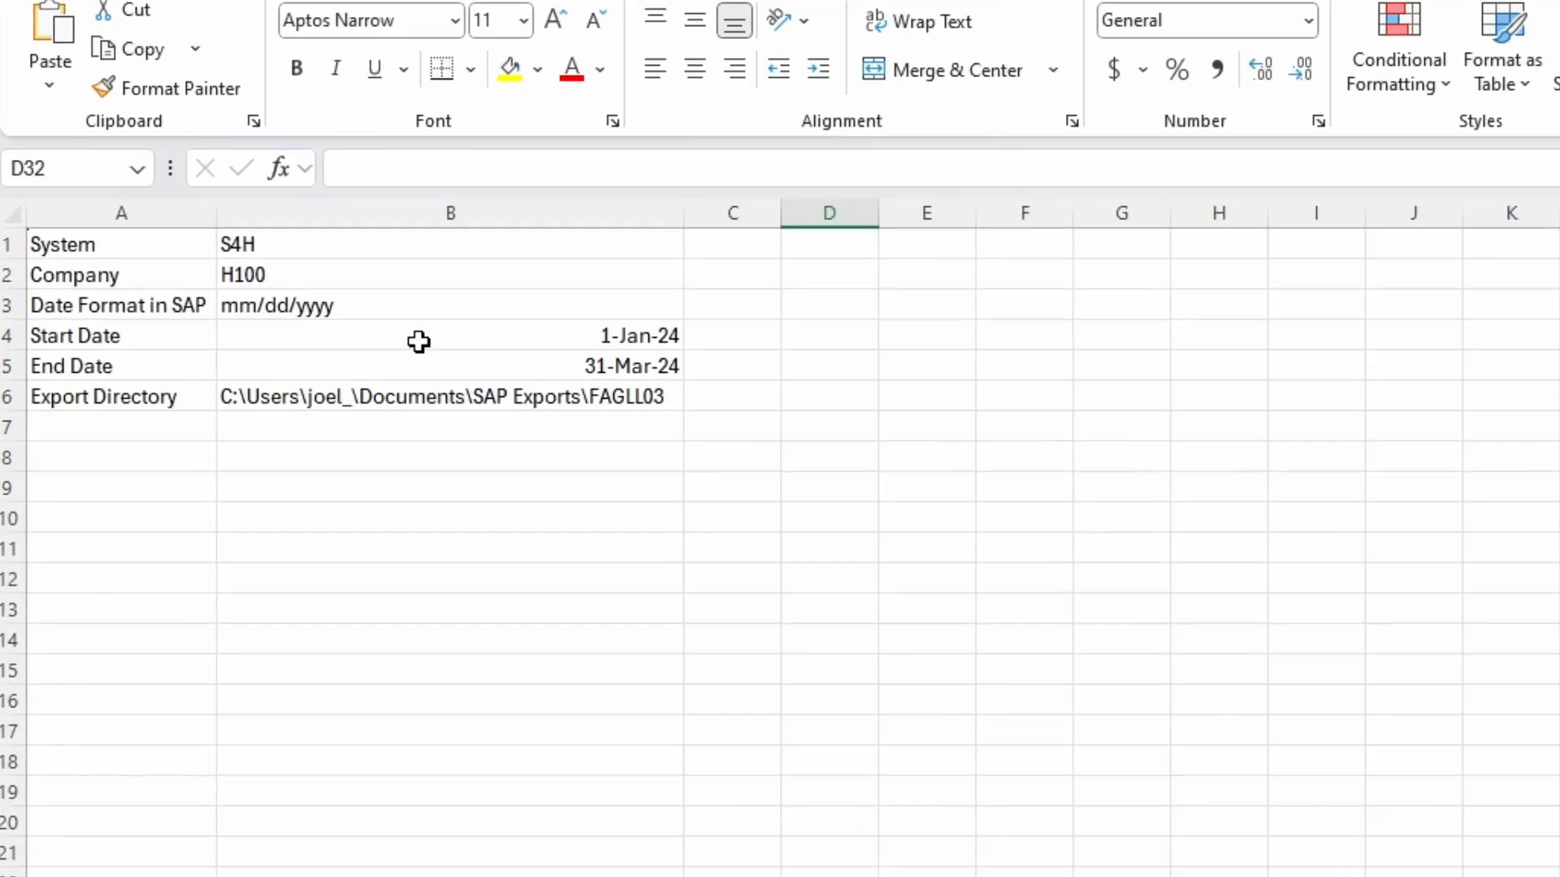
left_click(418, 342)
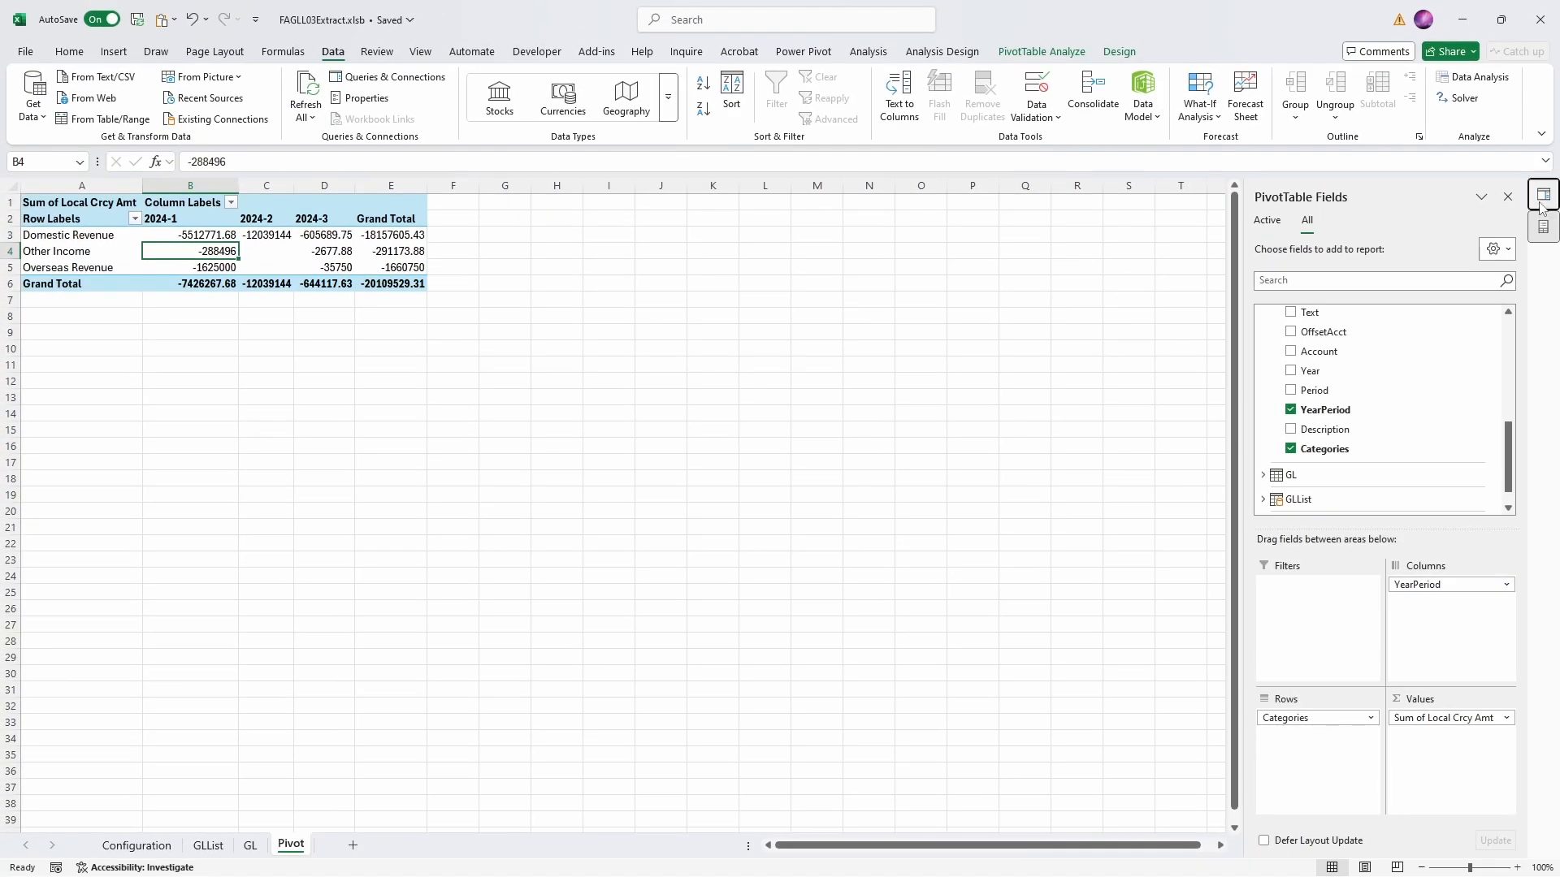
- Open the GL query for editing and copy the text file path from its Source step
left_click(1542, 194)
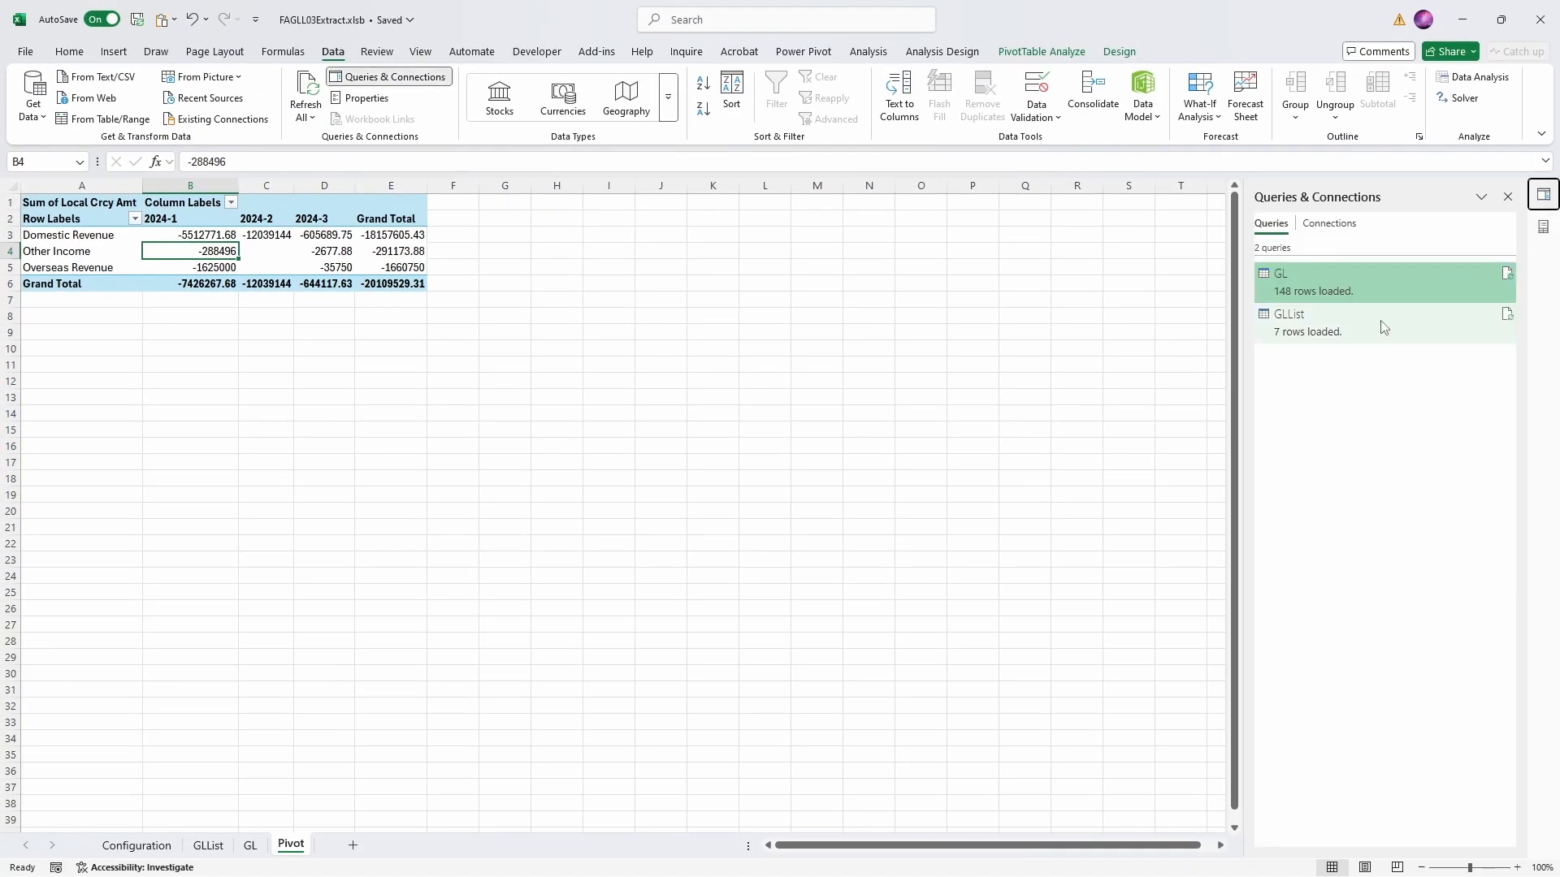
double_click(1297, 284)
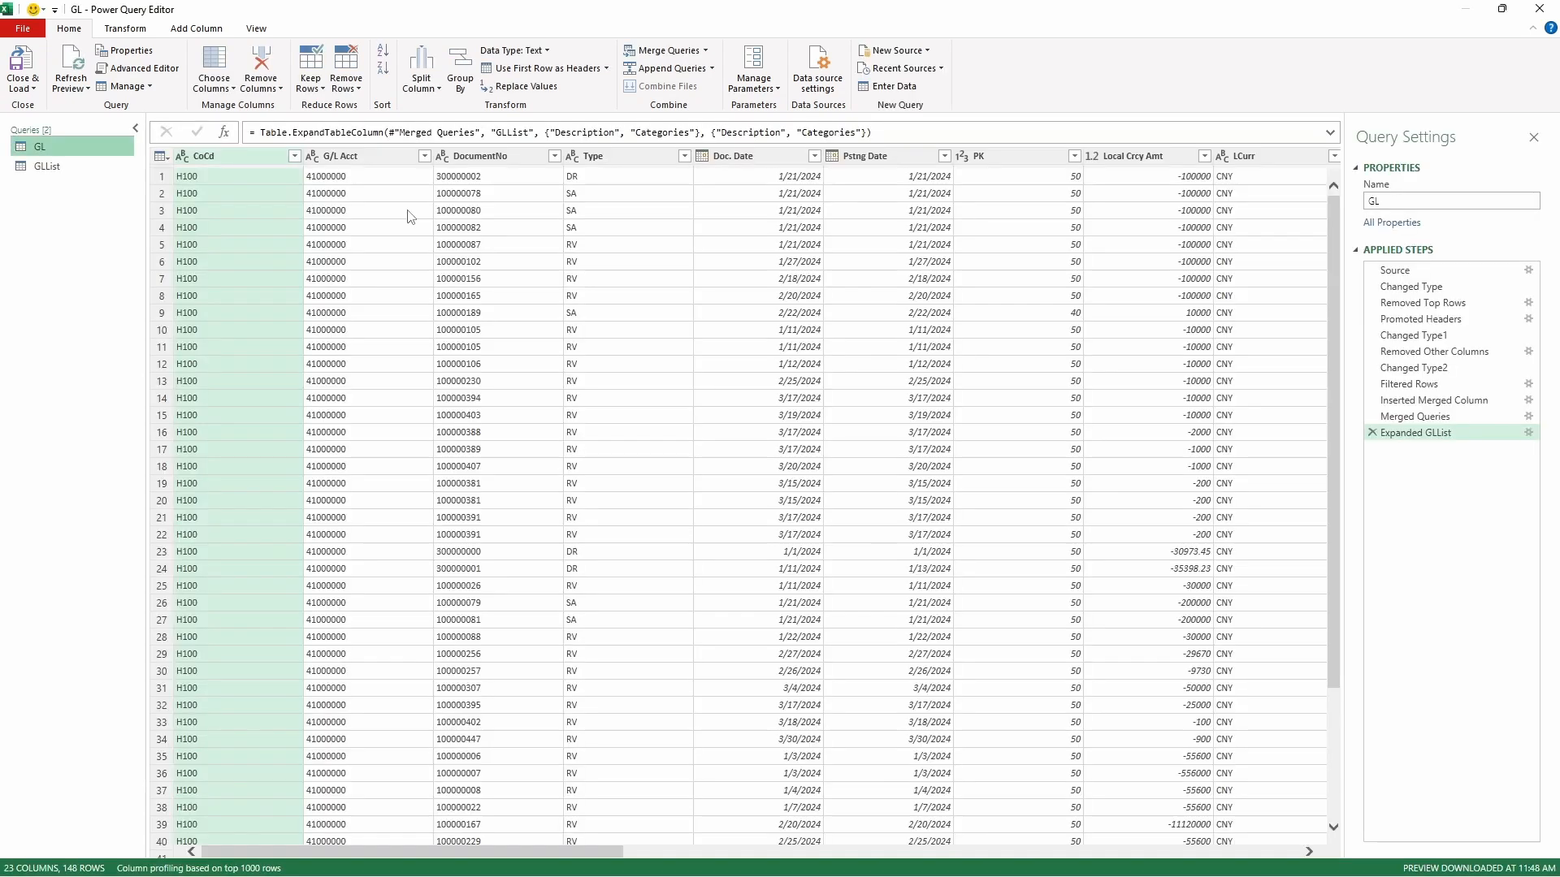
left_click(1392, 273)
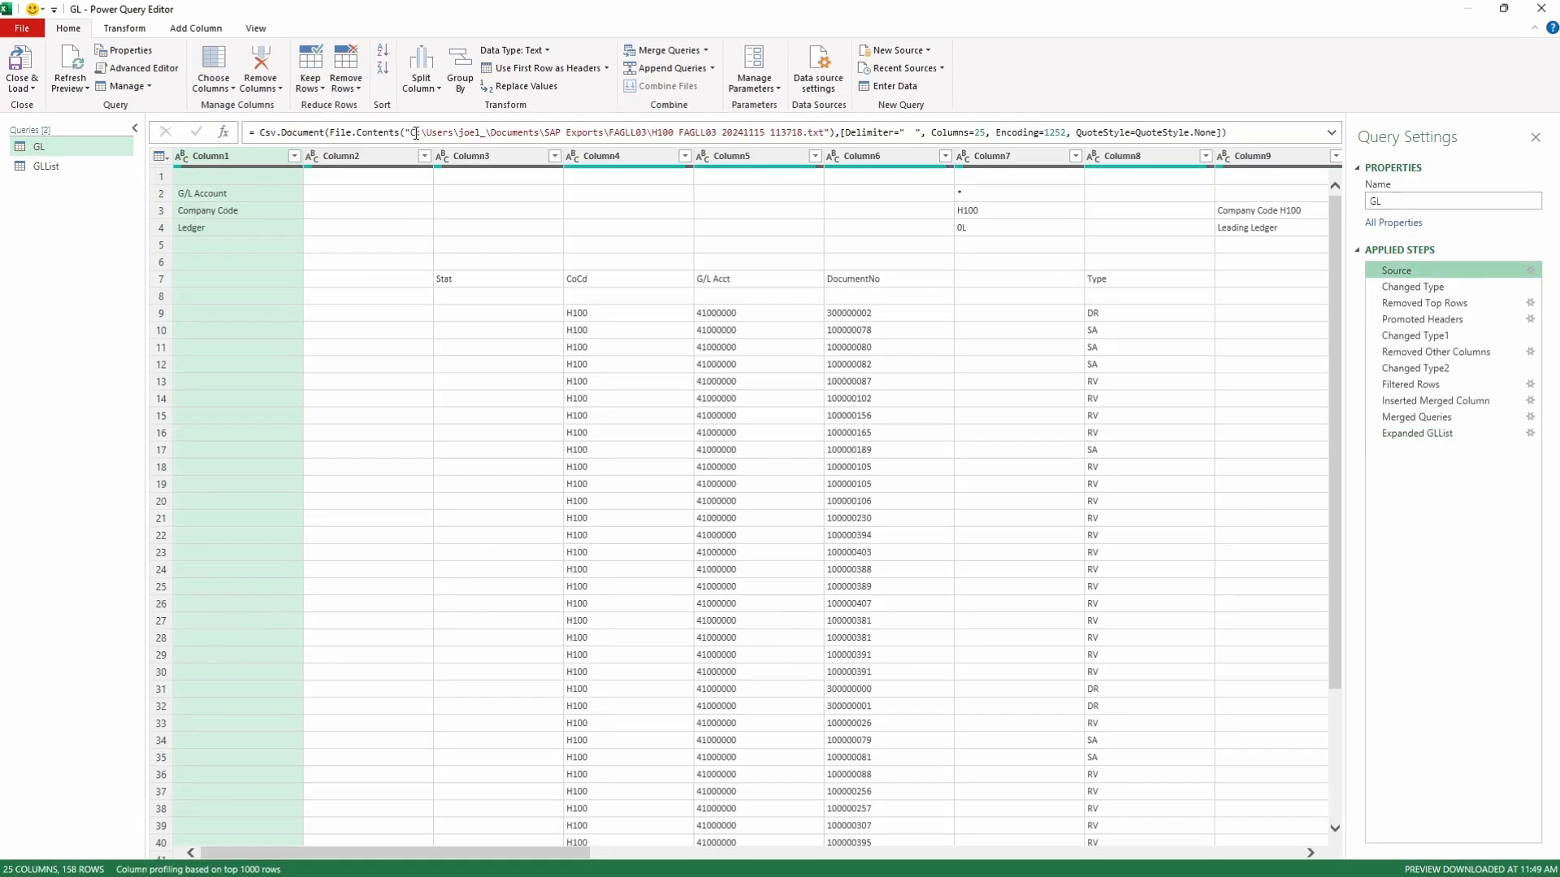
left_click_drag(410, 133, 823, 132)
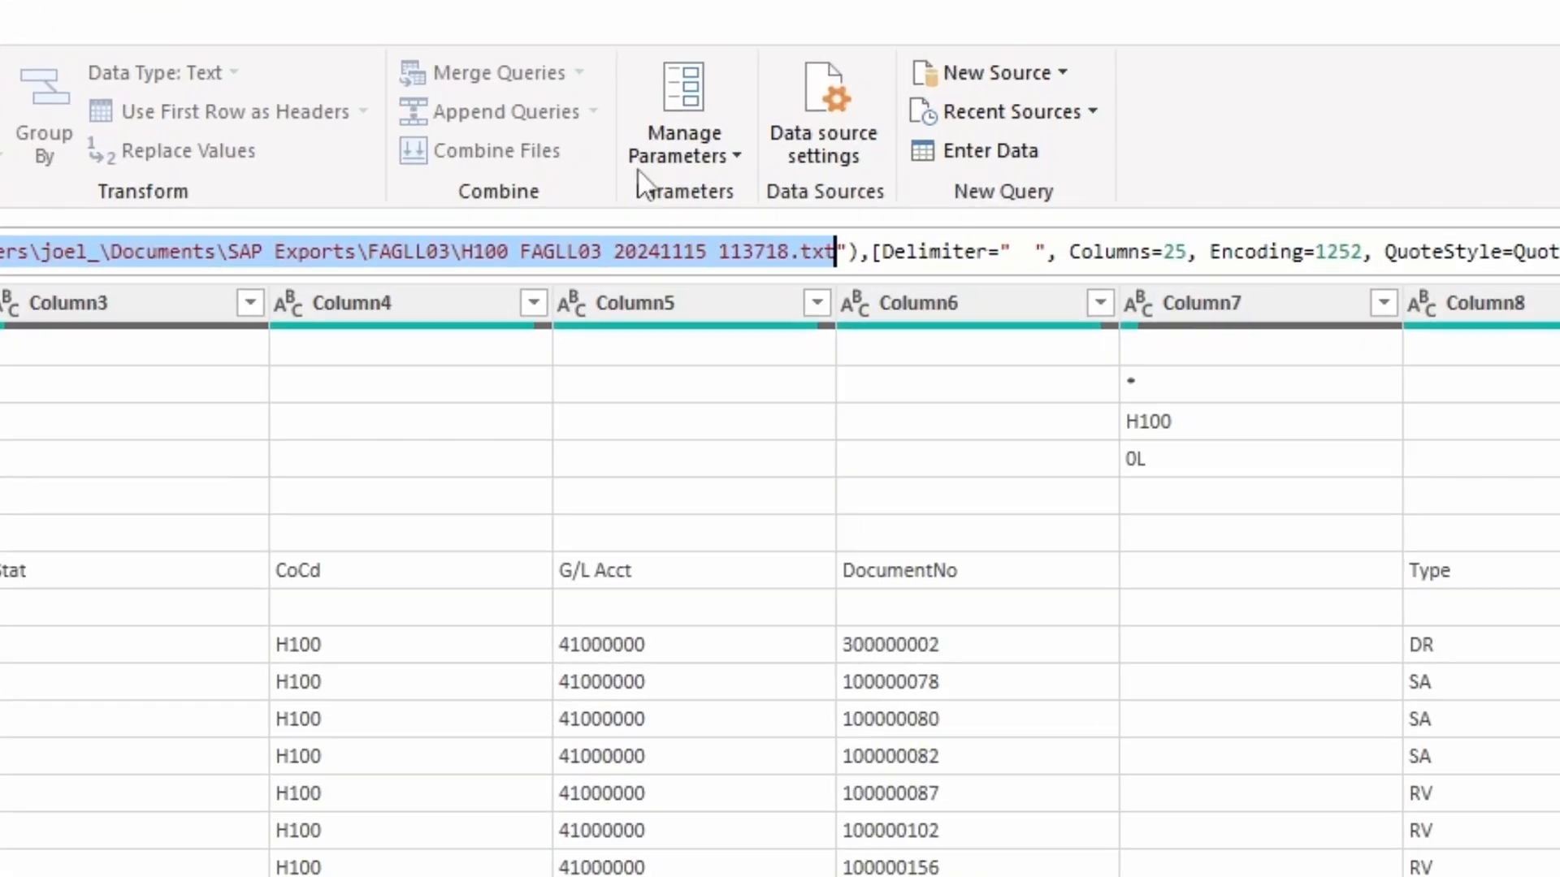
- Create a query parameter named FAGLL03Path with the copied text file path as its current value
left_click(748, 85)
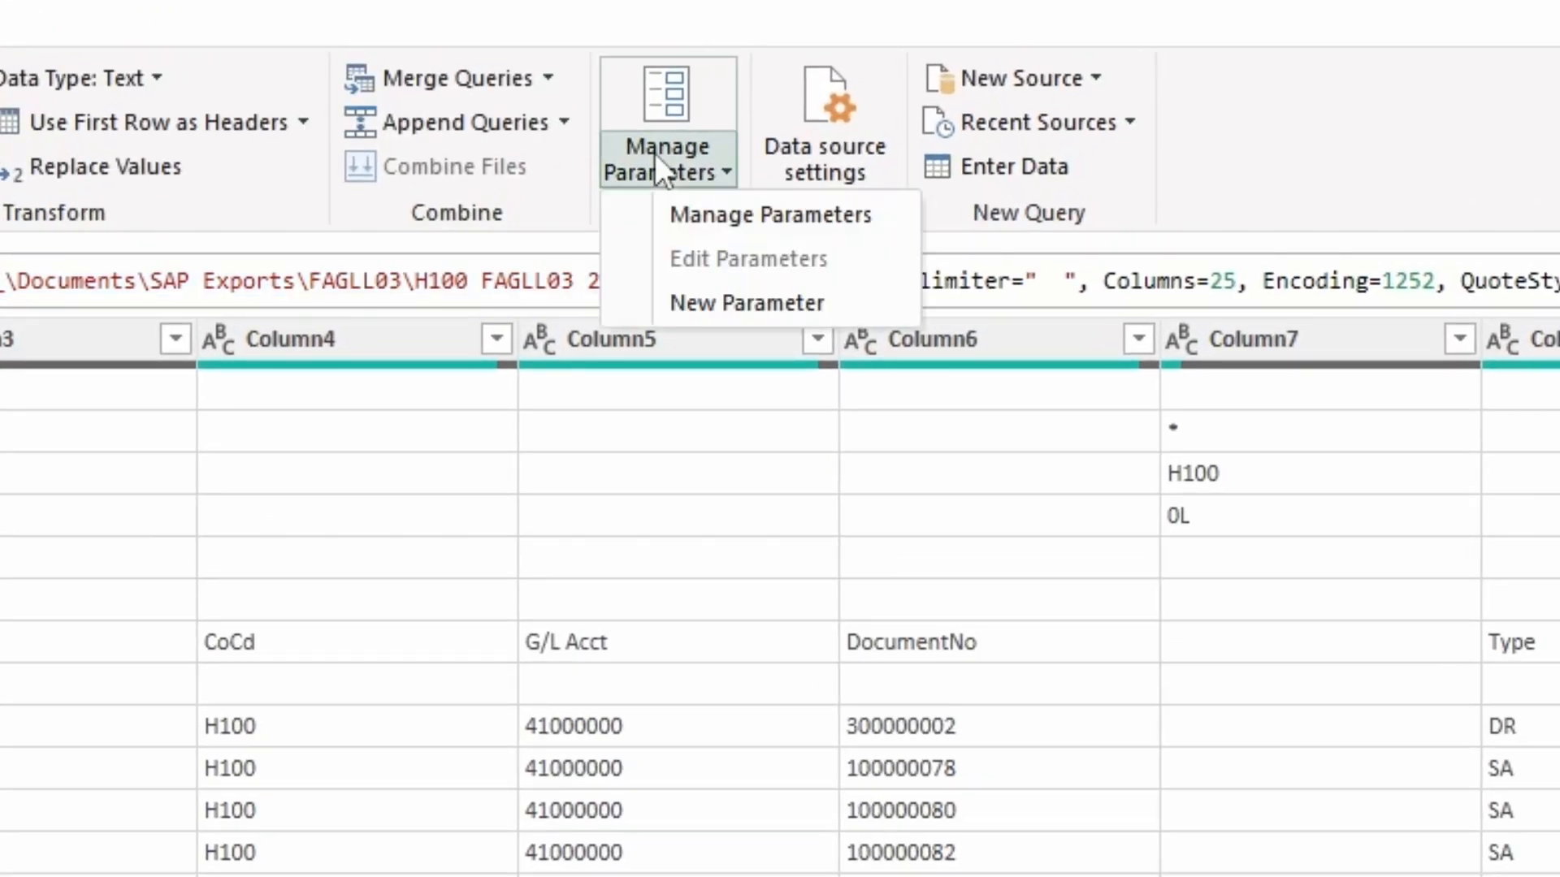
left_click(756, 301)
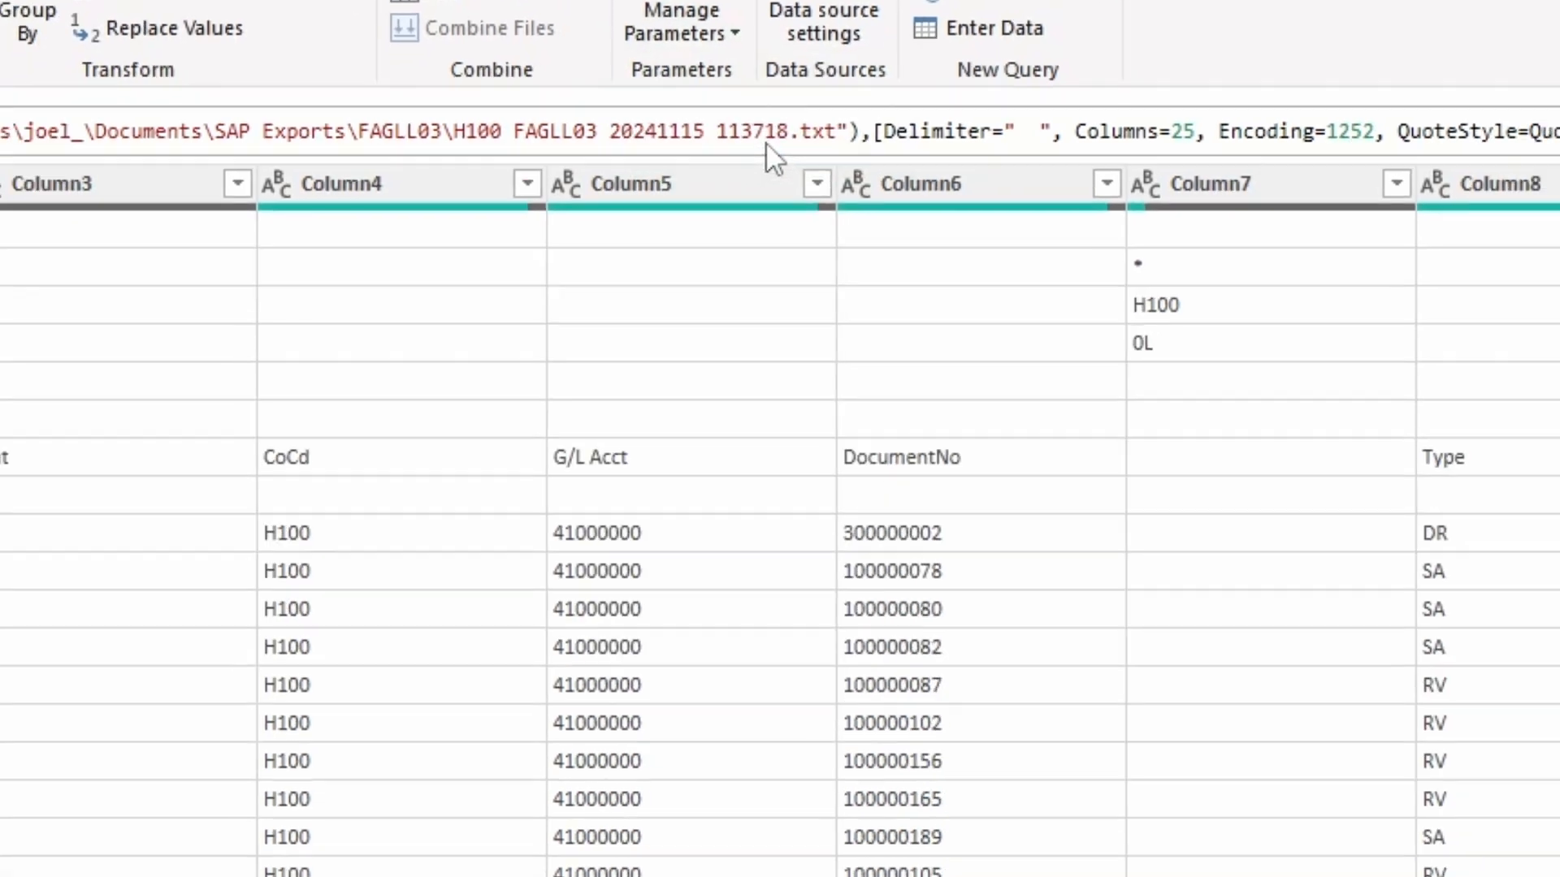
type("FAGLL0")
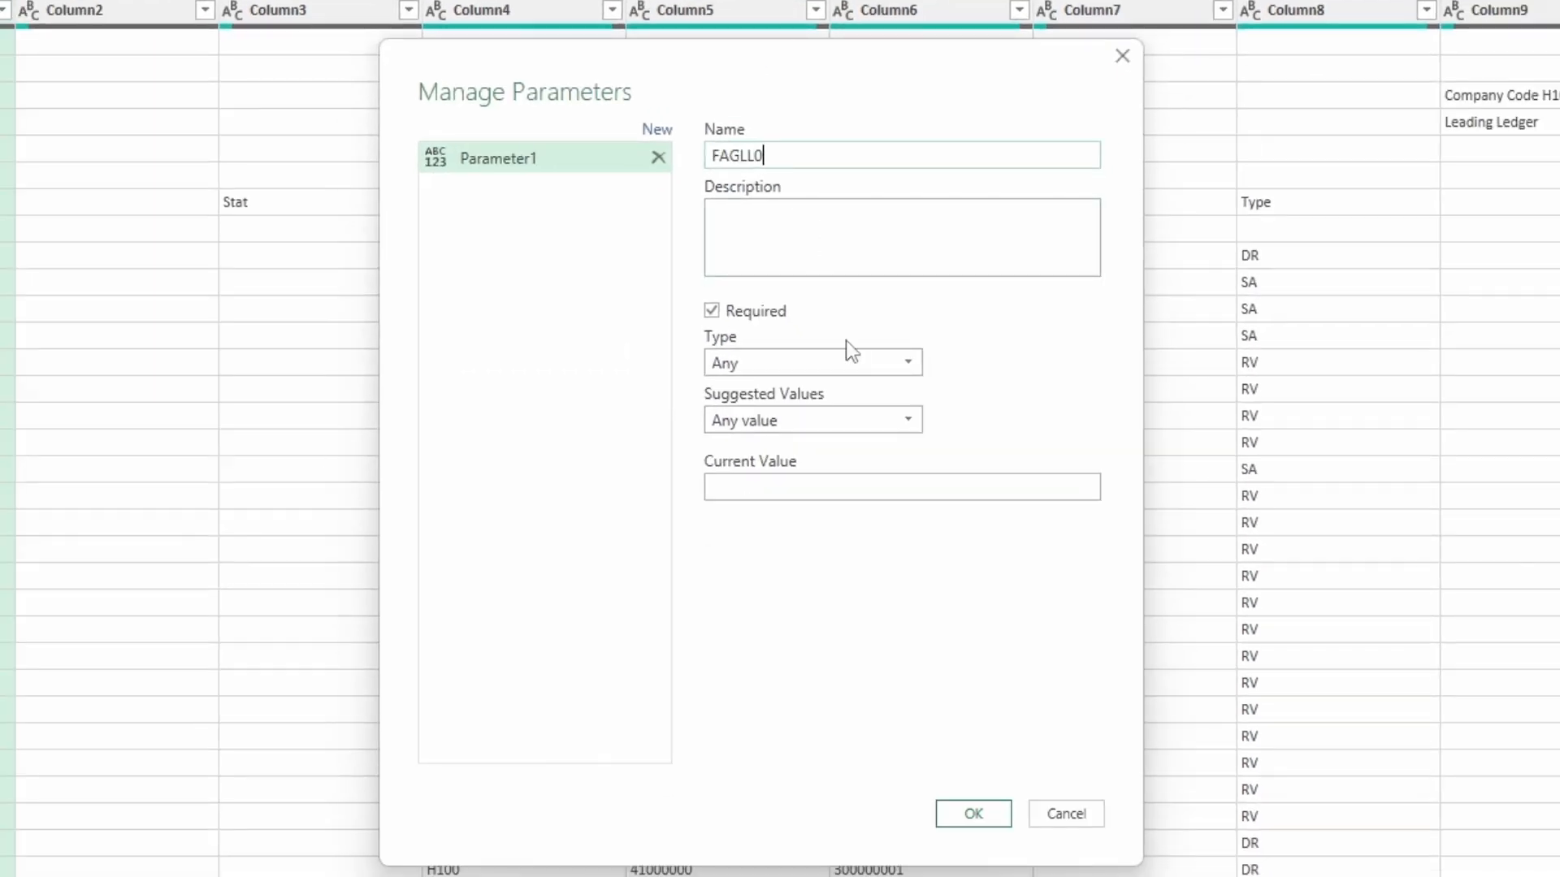
type("3Path")
left_click(825, 488)
key("ctrl+v")
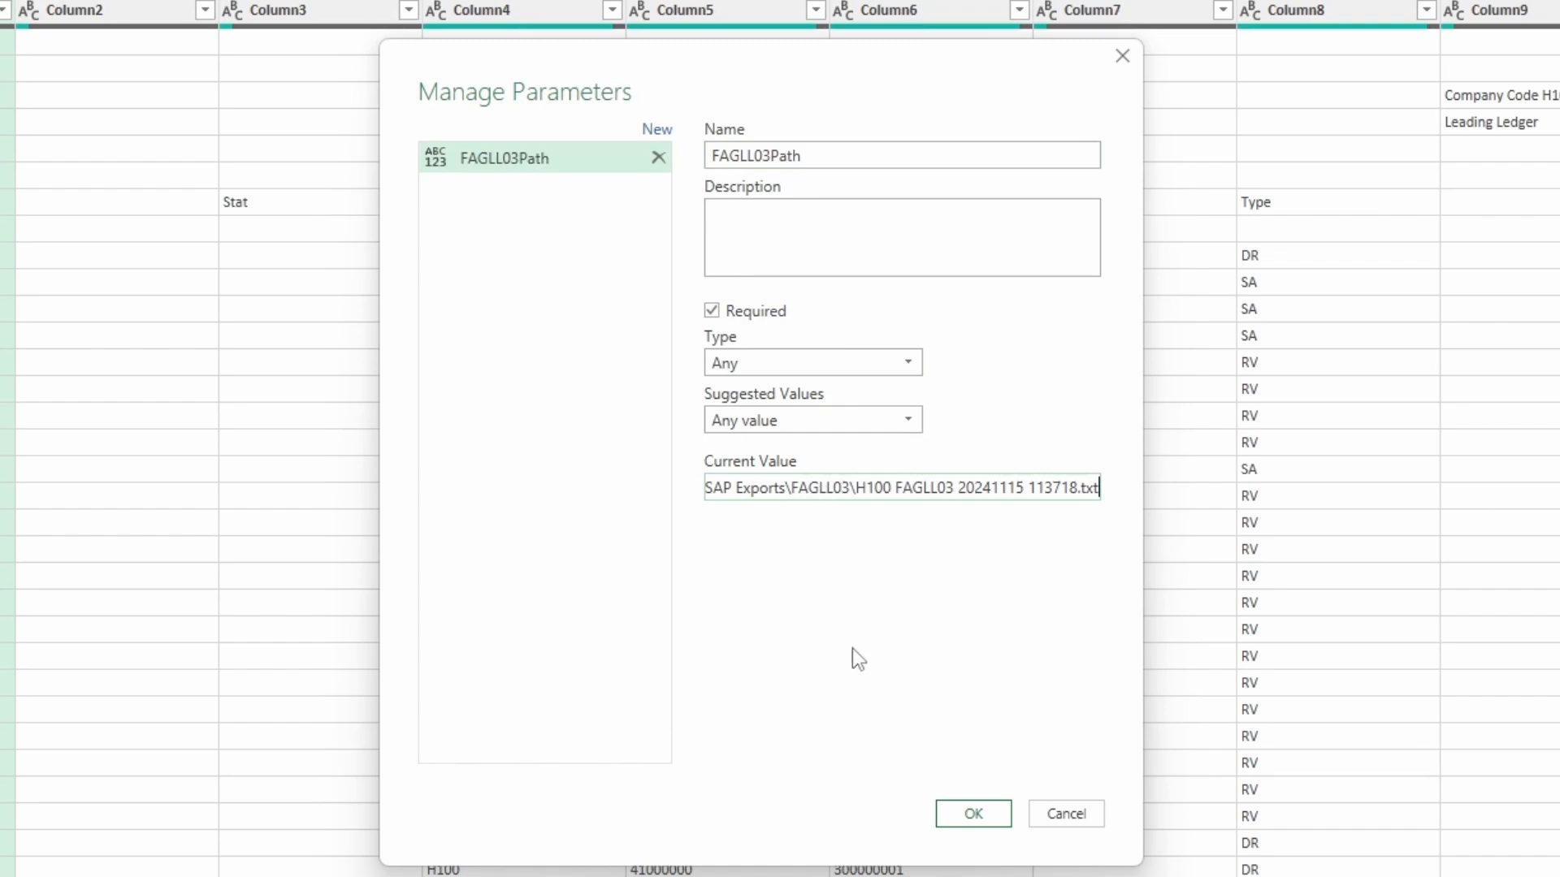
left_click(977, 820)
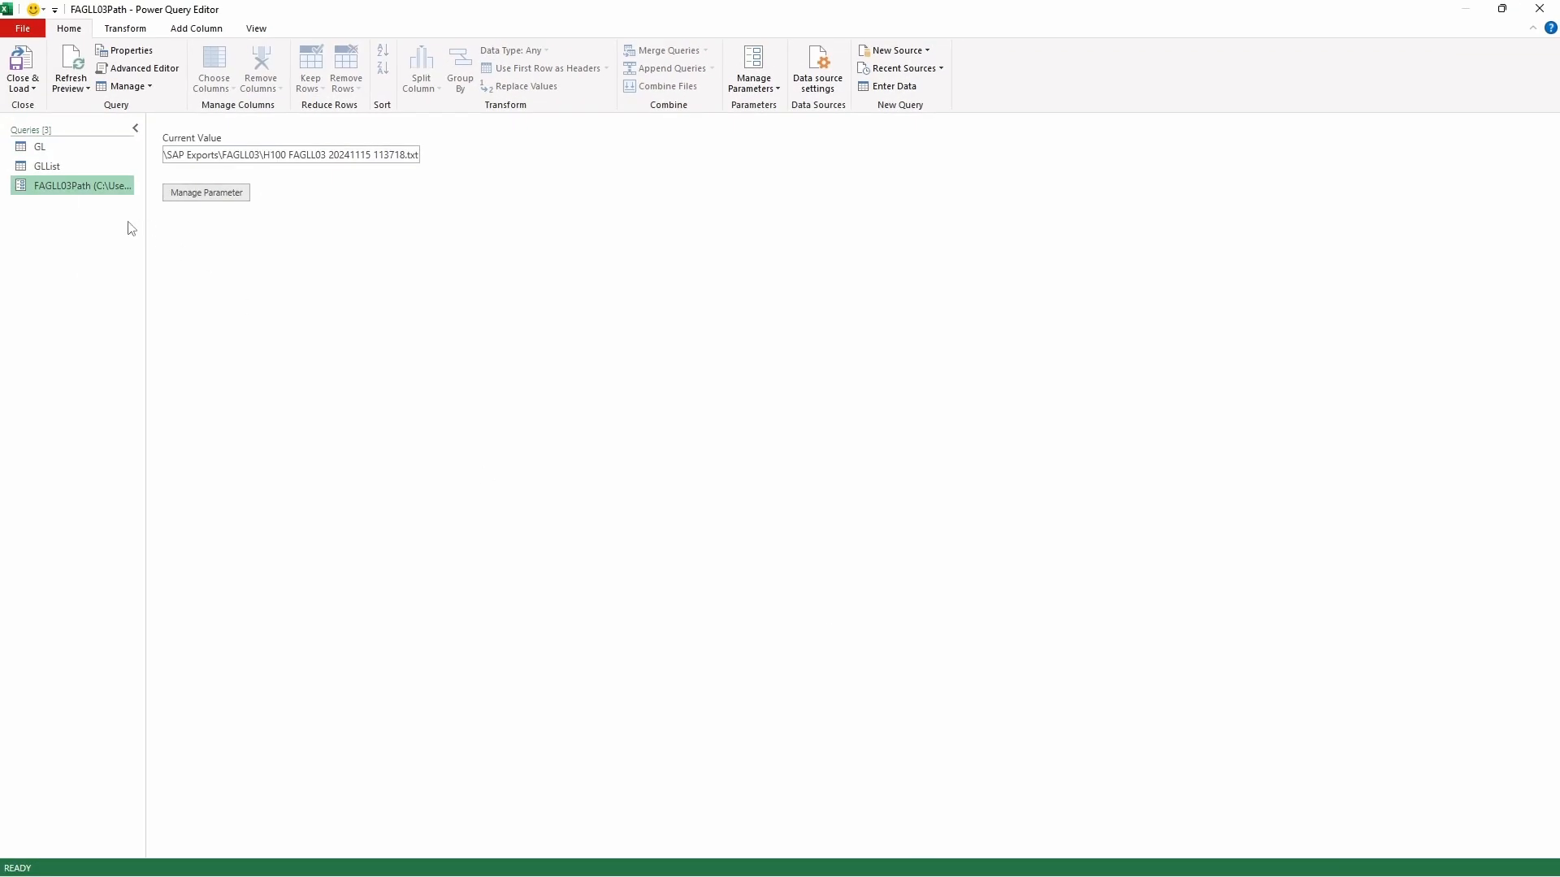
- Move FAGLL03Path above GL in the query list and replace the hard-coded path in GL's Source step with FAGLL03Path
left_click_drag(94, 187, 48, 142)
left_click(45, 165)
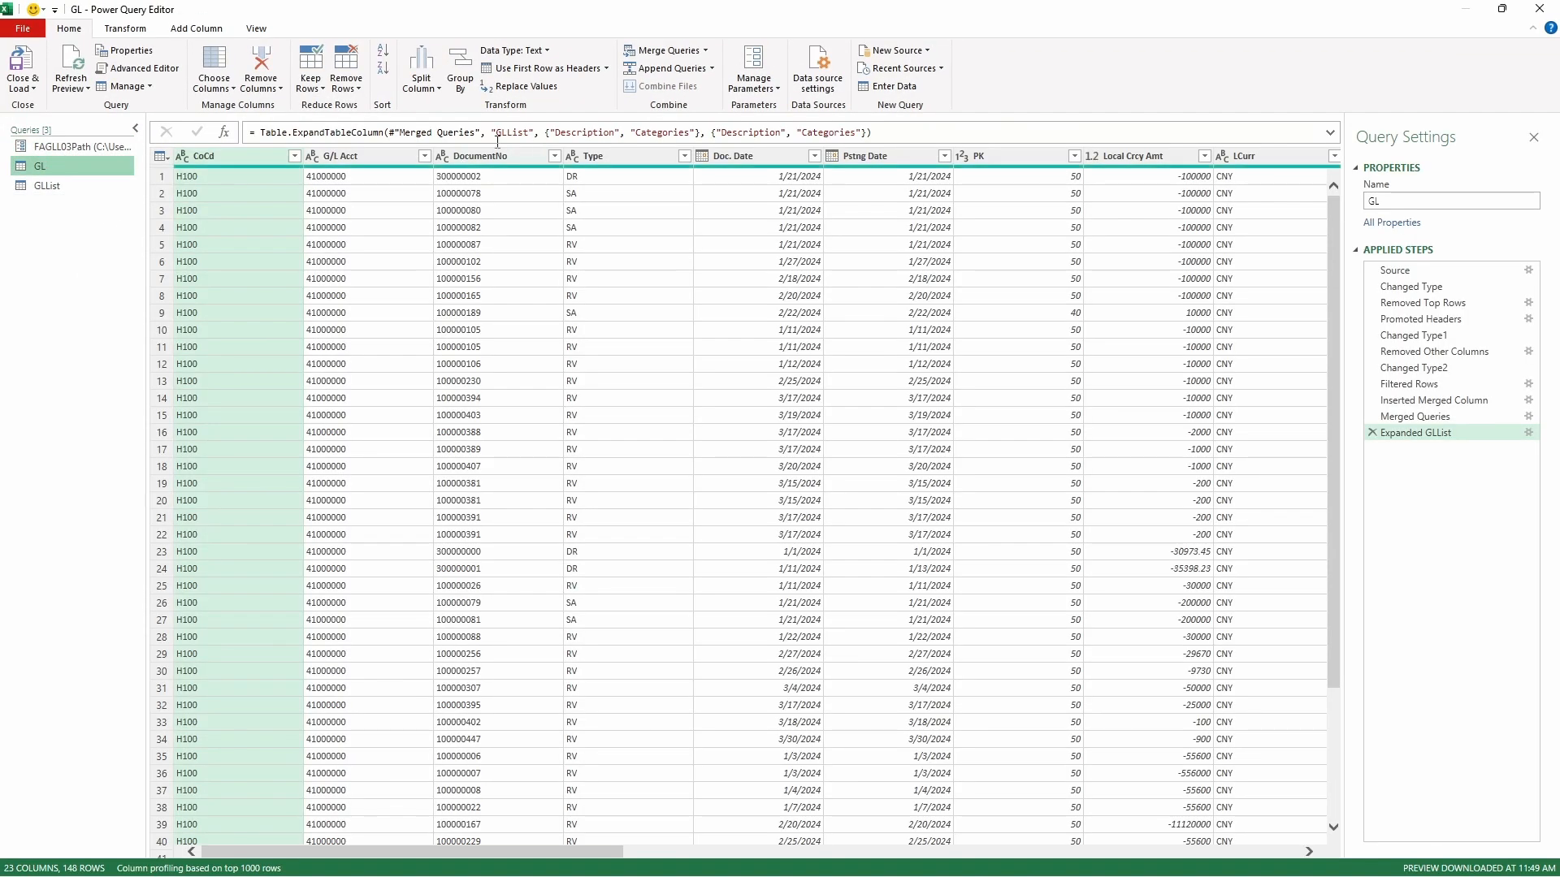
left_click(1395, 270)
left_click_drag(402, 133, 834, 138)
type("FAGLL03Path),[Delimiter=\"  \", Columns=25, Encoding=1252, QuoteStyle=QuoteStyle.None")
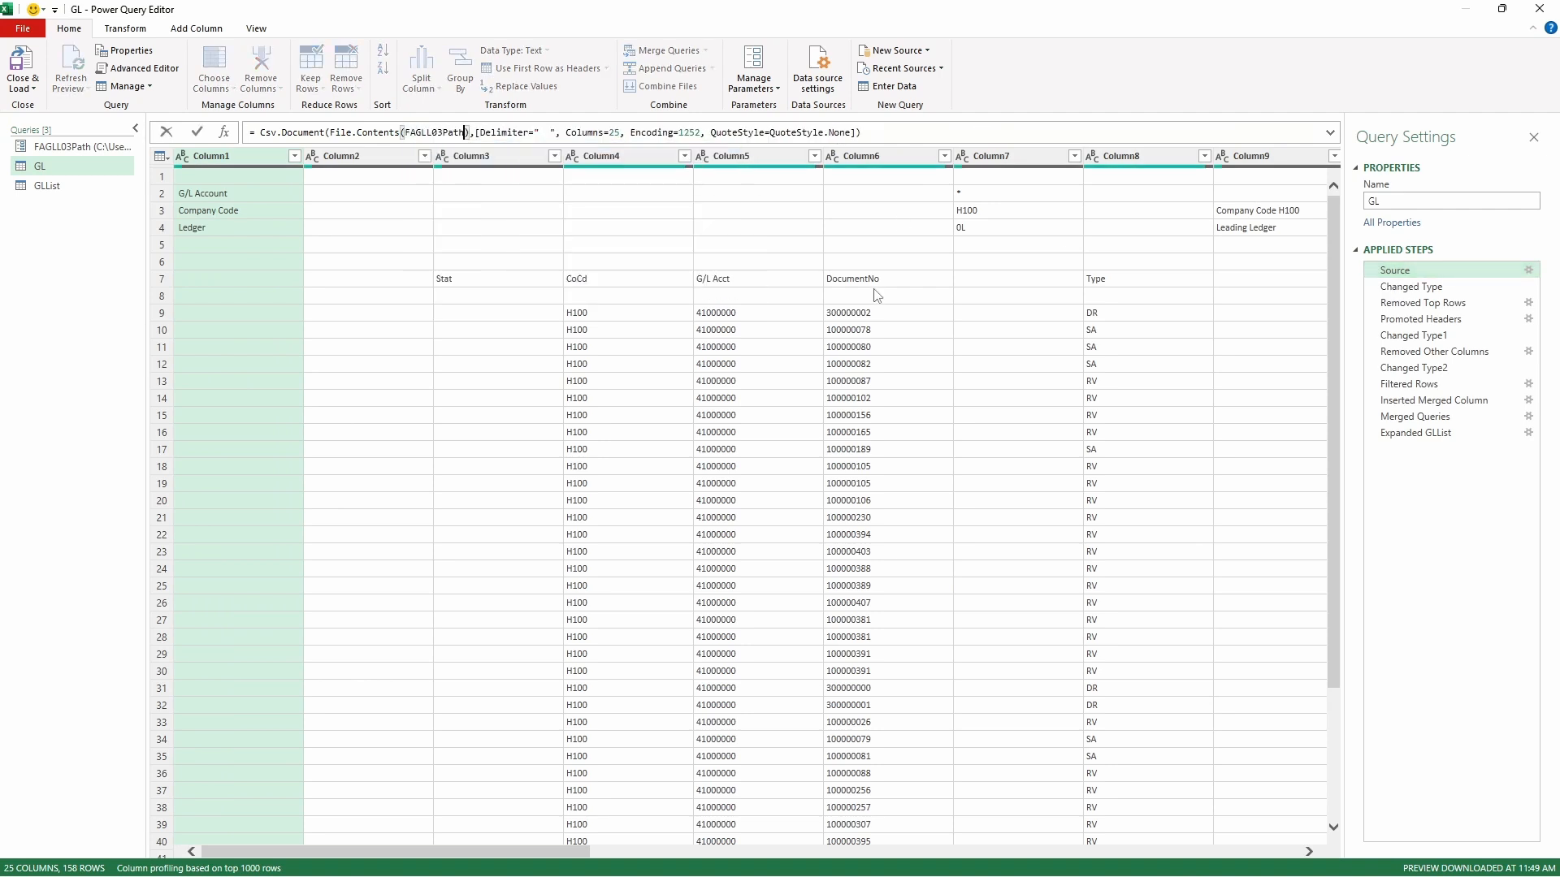
key("Return")
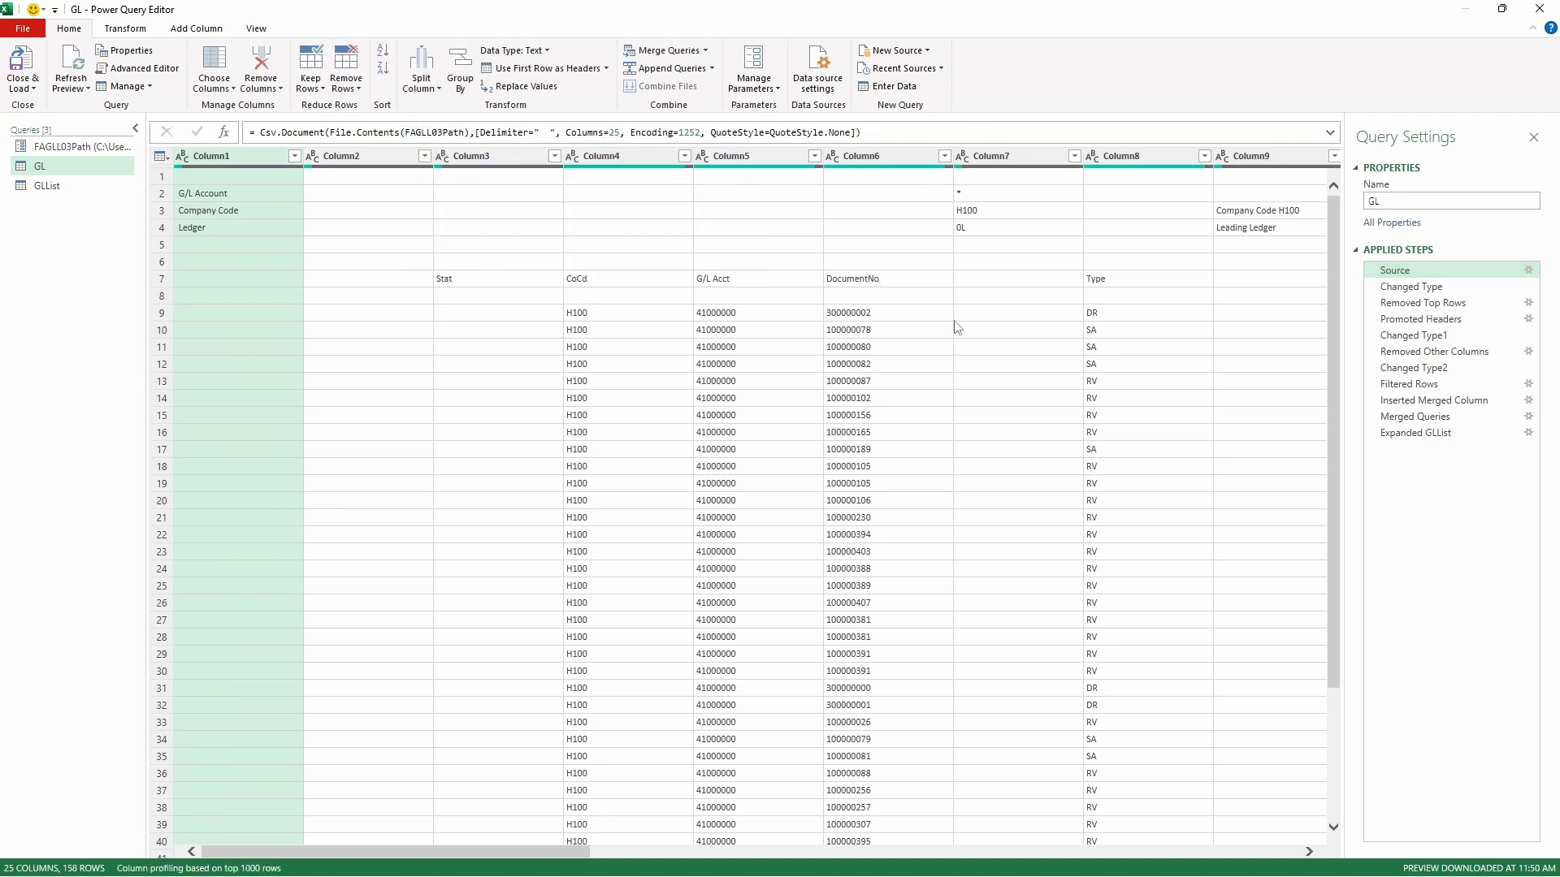
- Return to GL's Expanded GLList step, then close the query editor and load the queries
left_click(1426, 436)
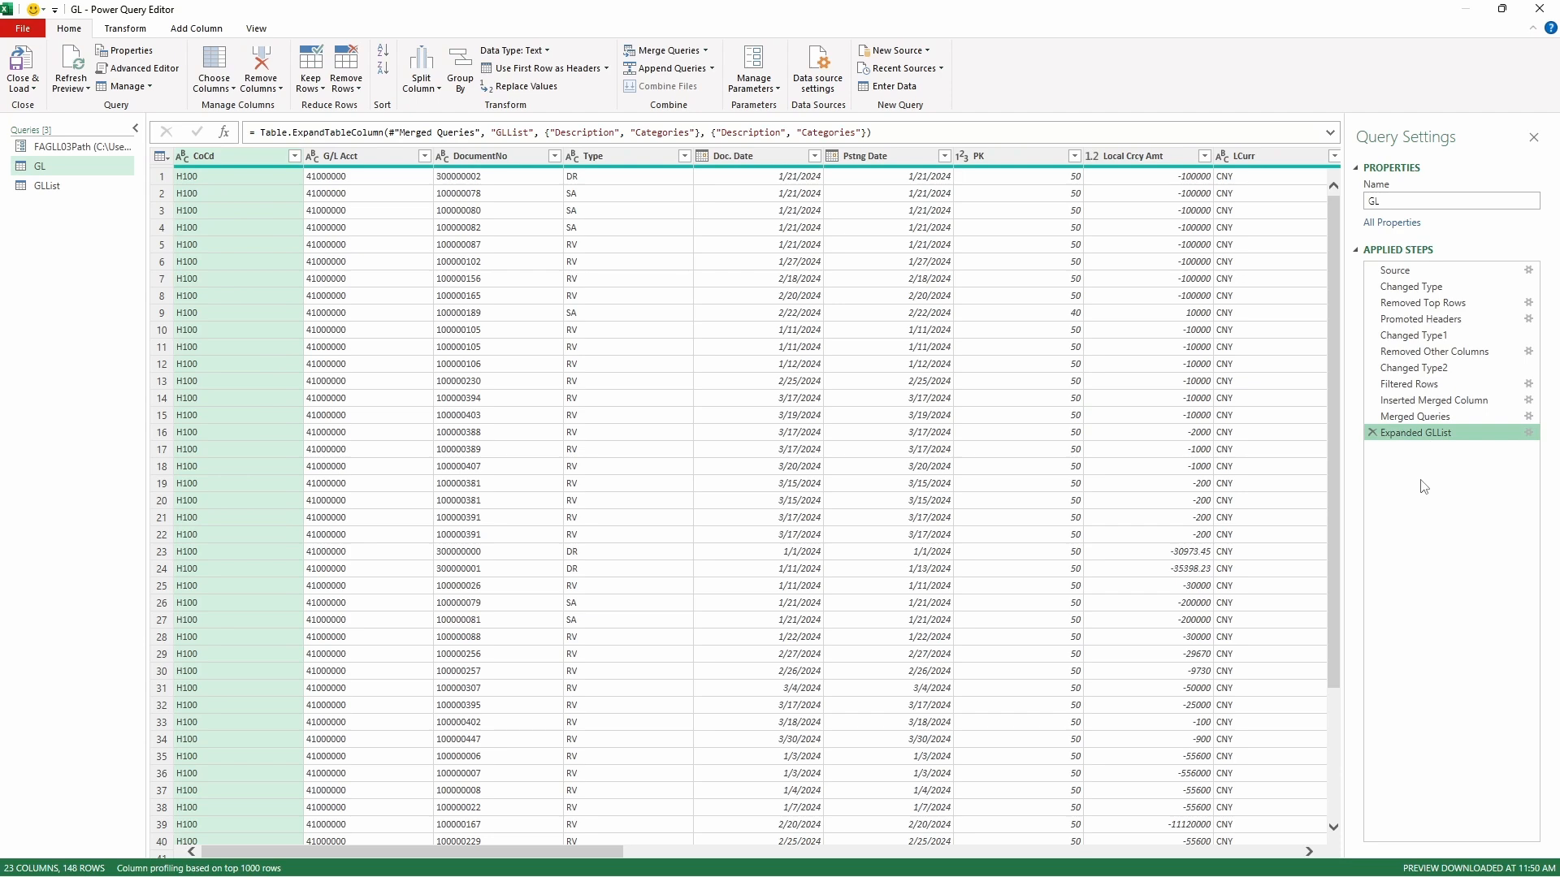
left_click(22, 89)
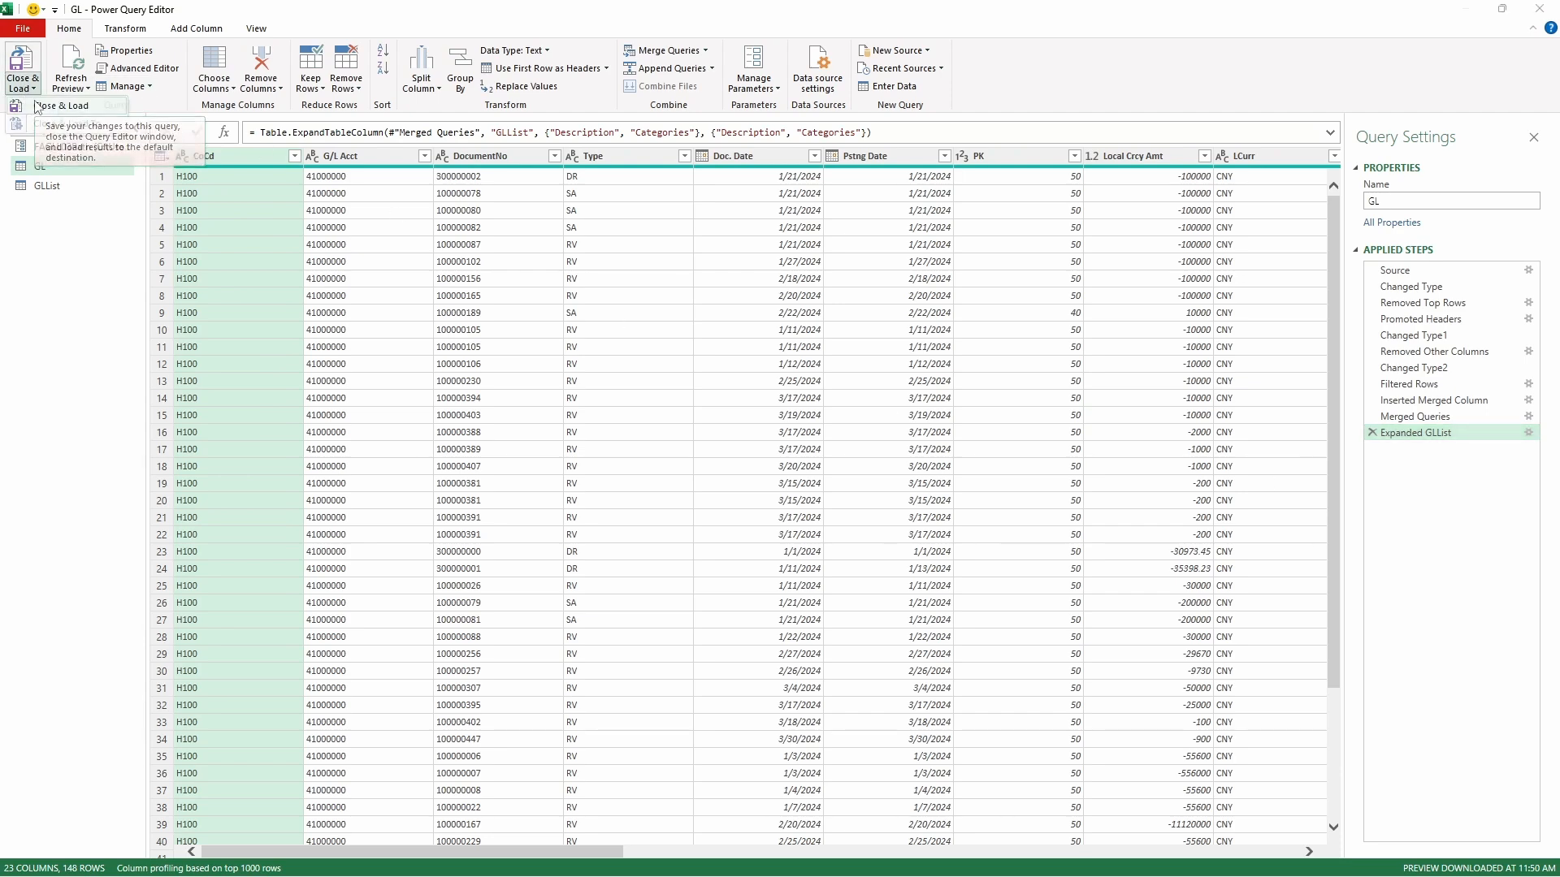
left_click(38, 107)
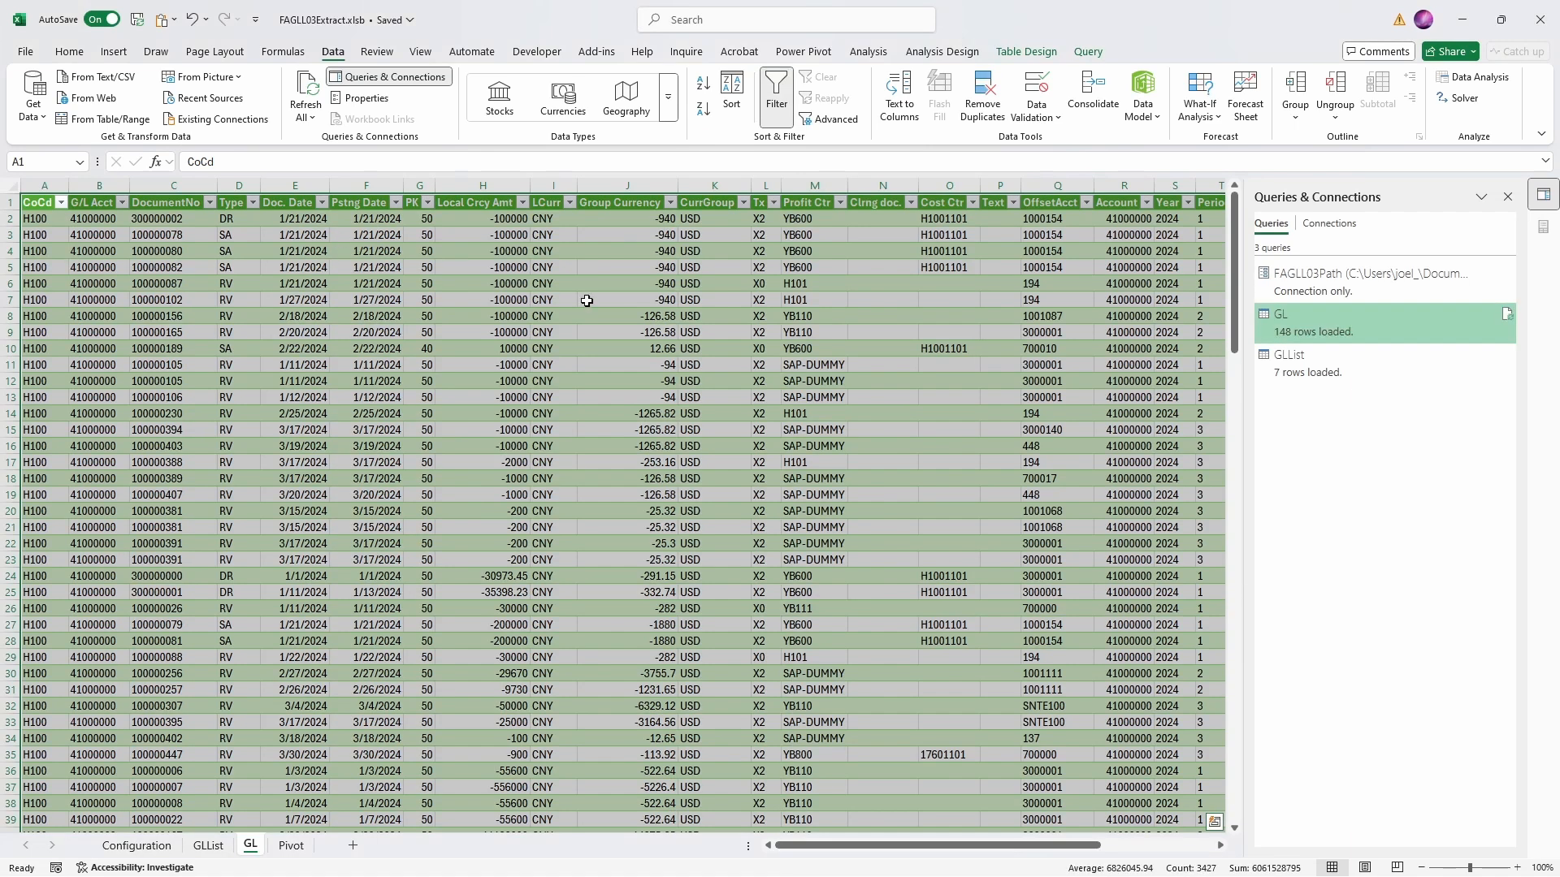
- In the VBA editor, add Set fso = CreateObject("Scripting.FileSystemObject") after the SAP export lines of ExtractGL
key("alt+Tab")
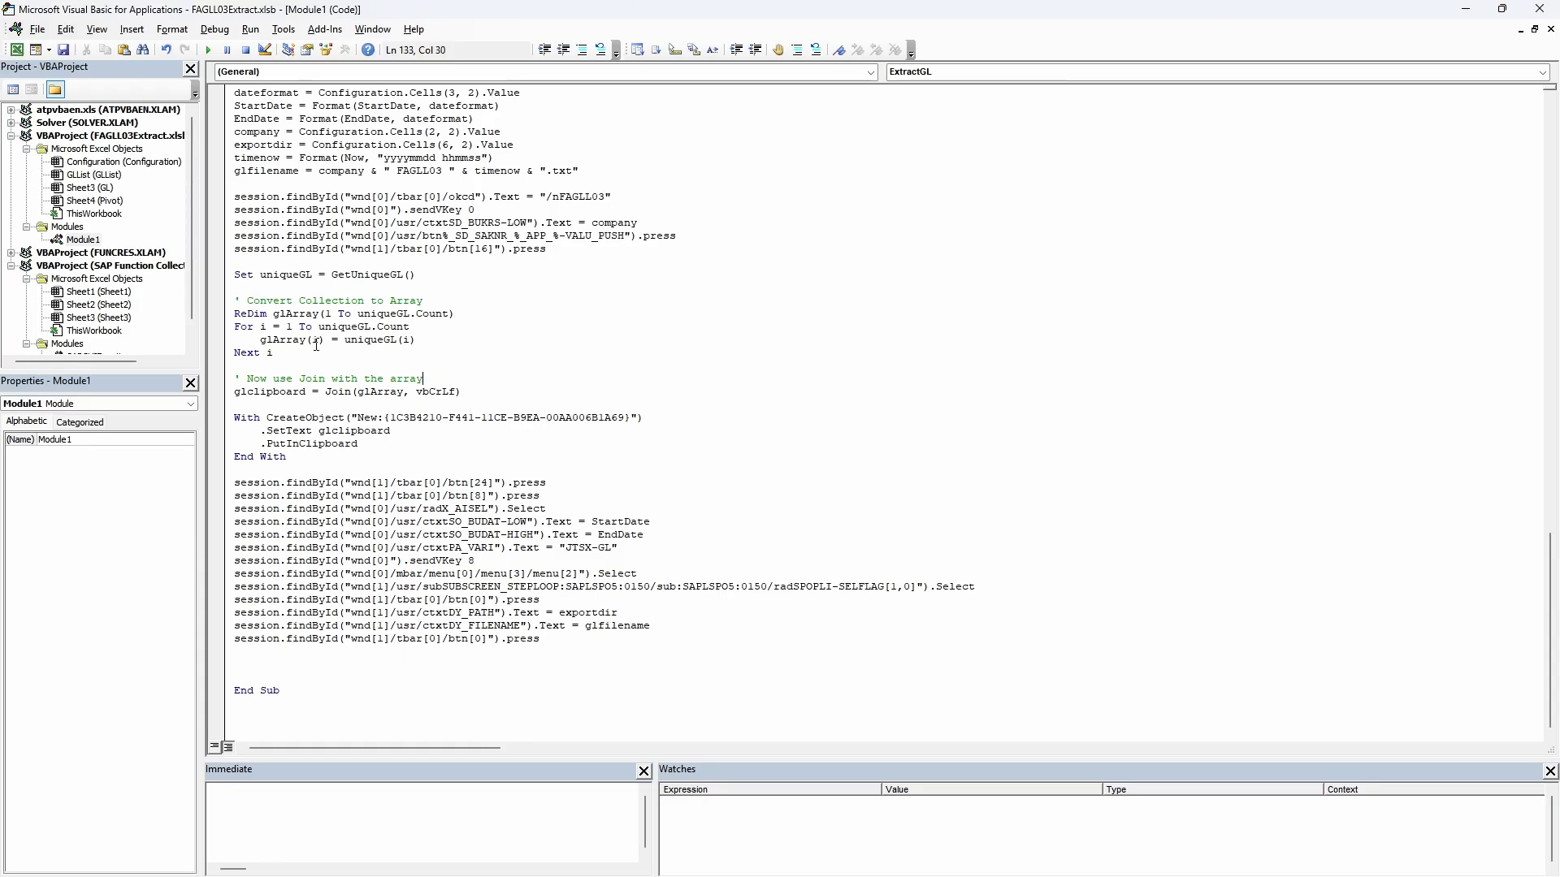
left_click(406, 667)
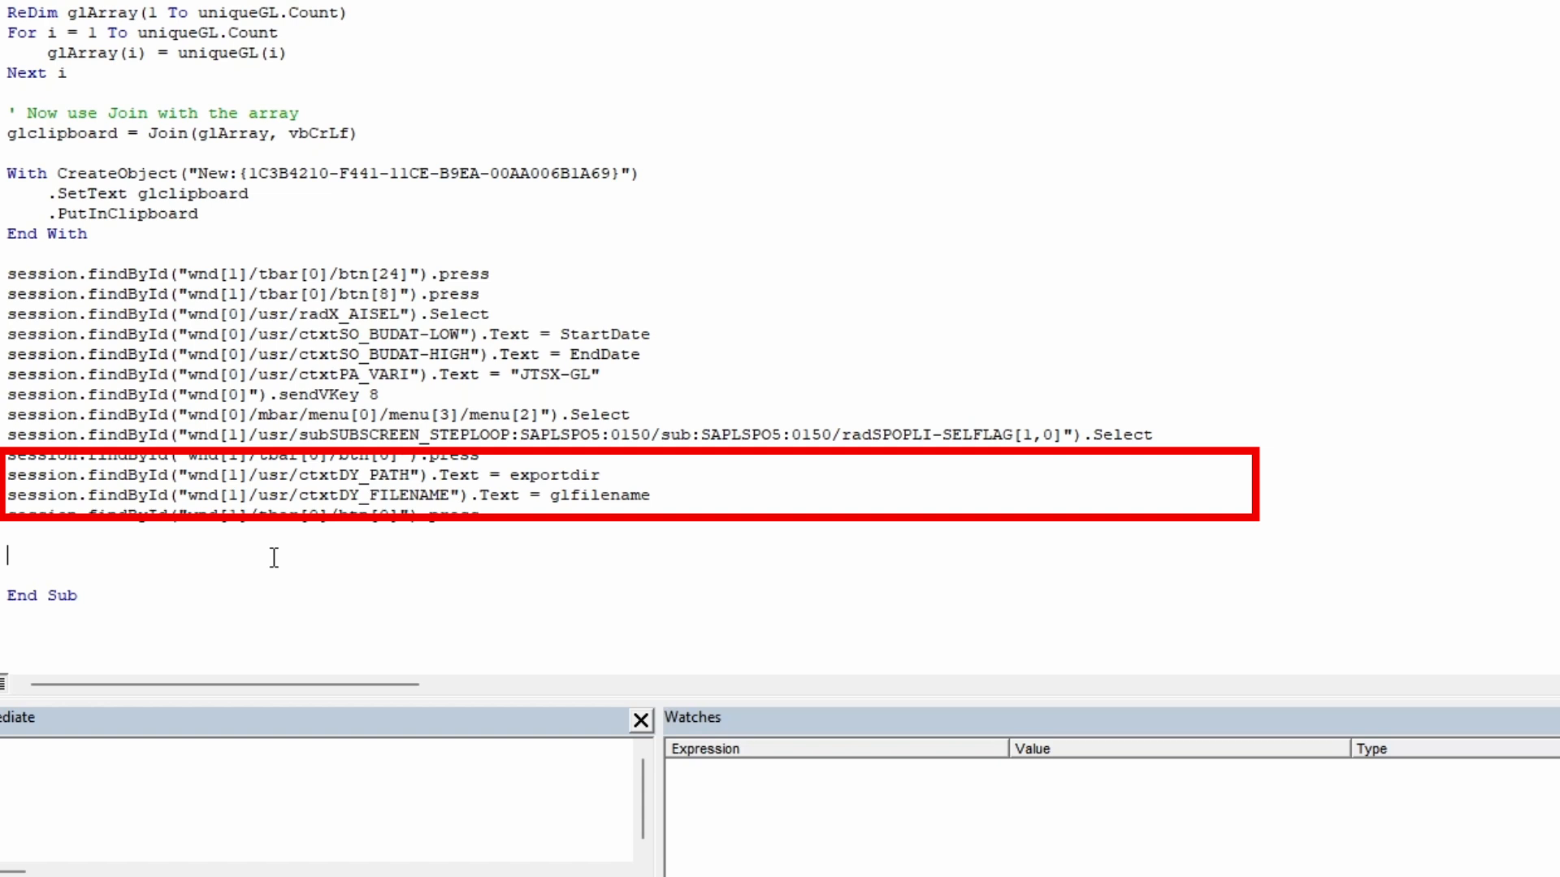
type("Set ")
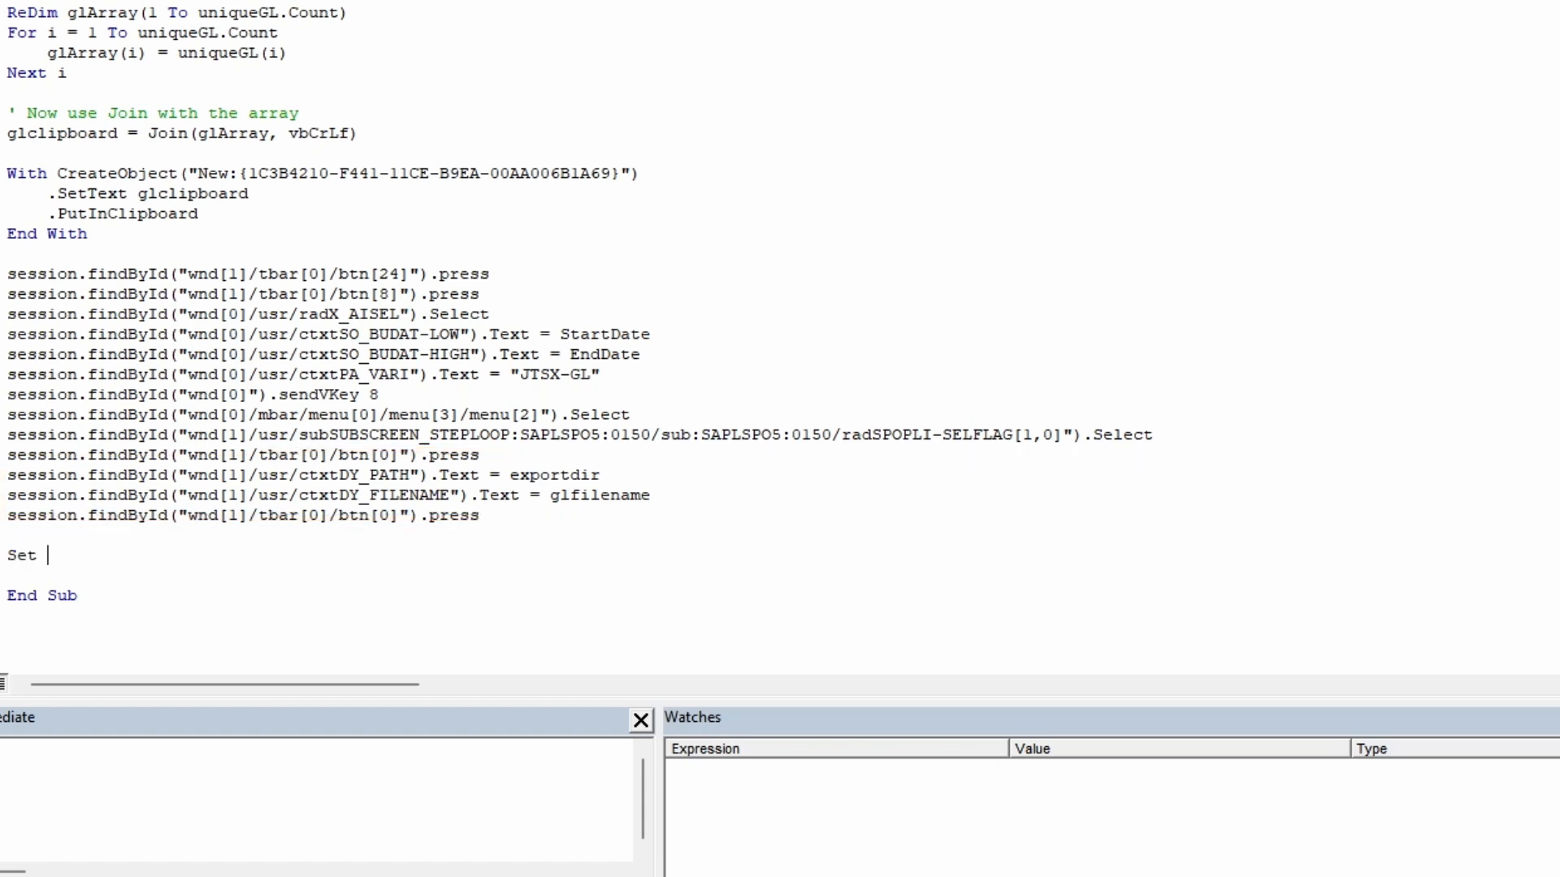
type("fso = CreateObject")
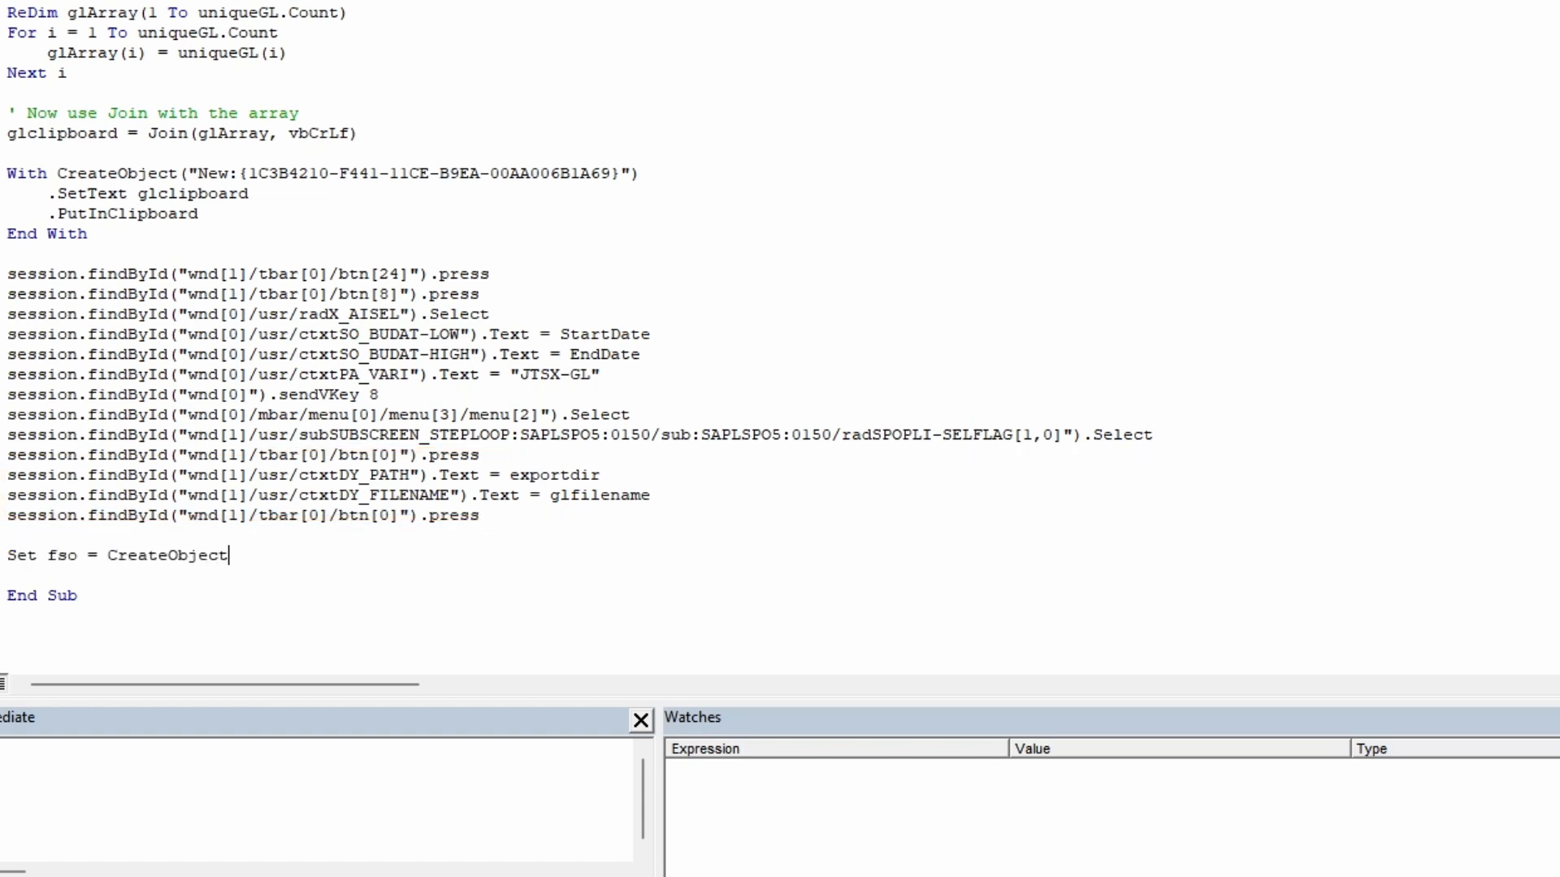
type("(\"Scripting.FileSystemObject\")")
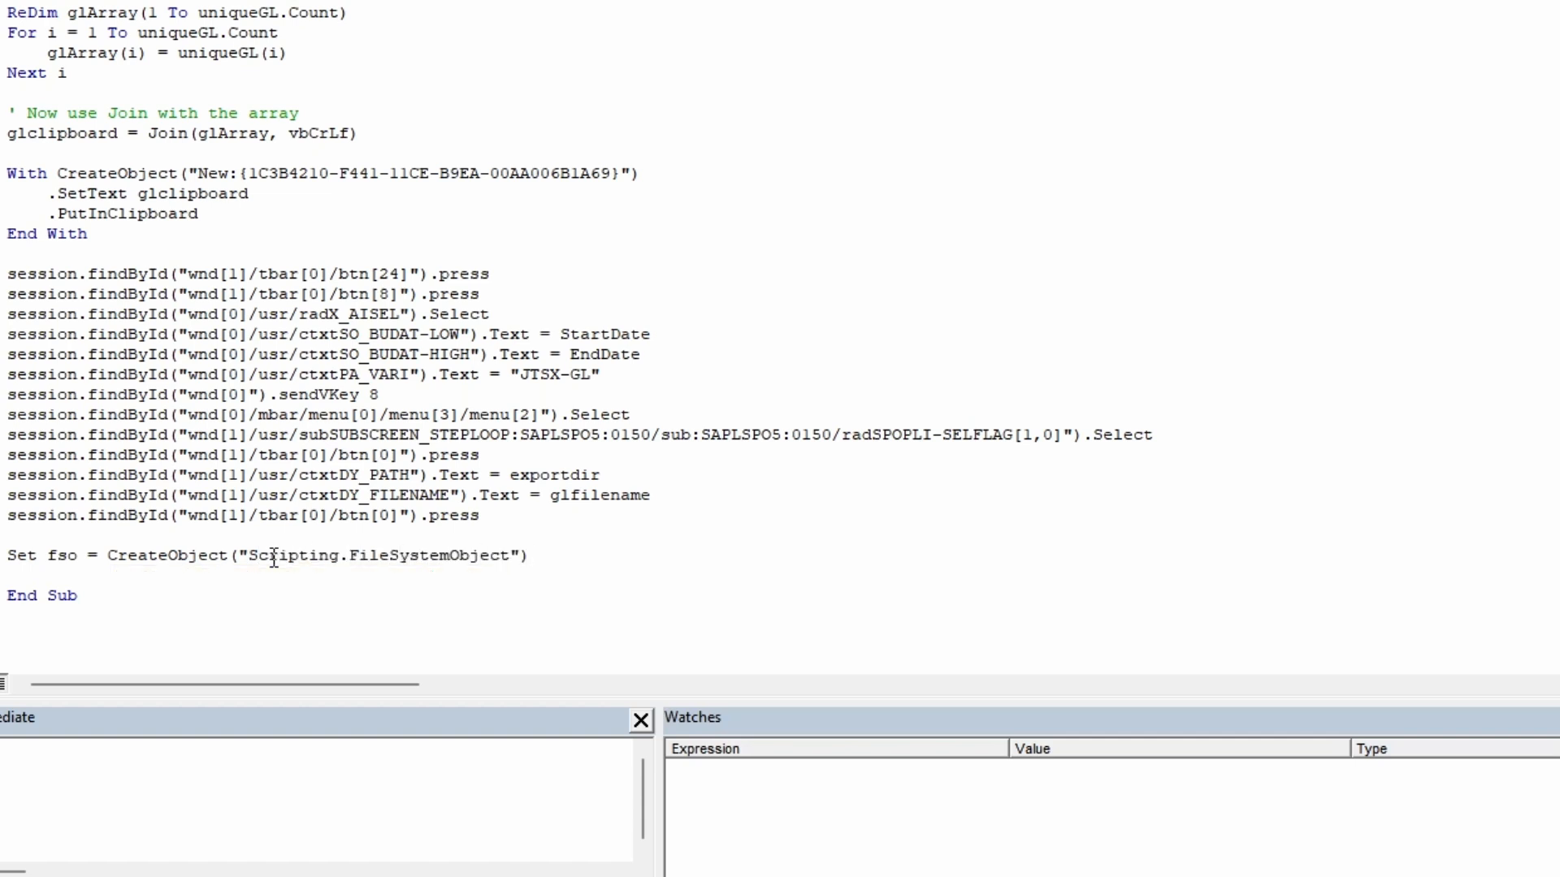
key("Return")
- Add a line setting outputfilepath to fso.BuildPath(exportdir, glfilename)
type("outputfilepath ")
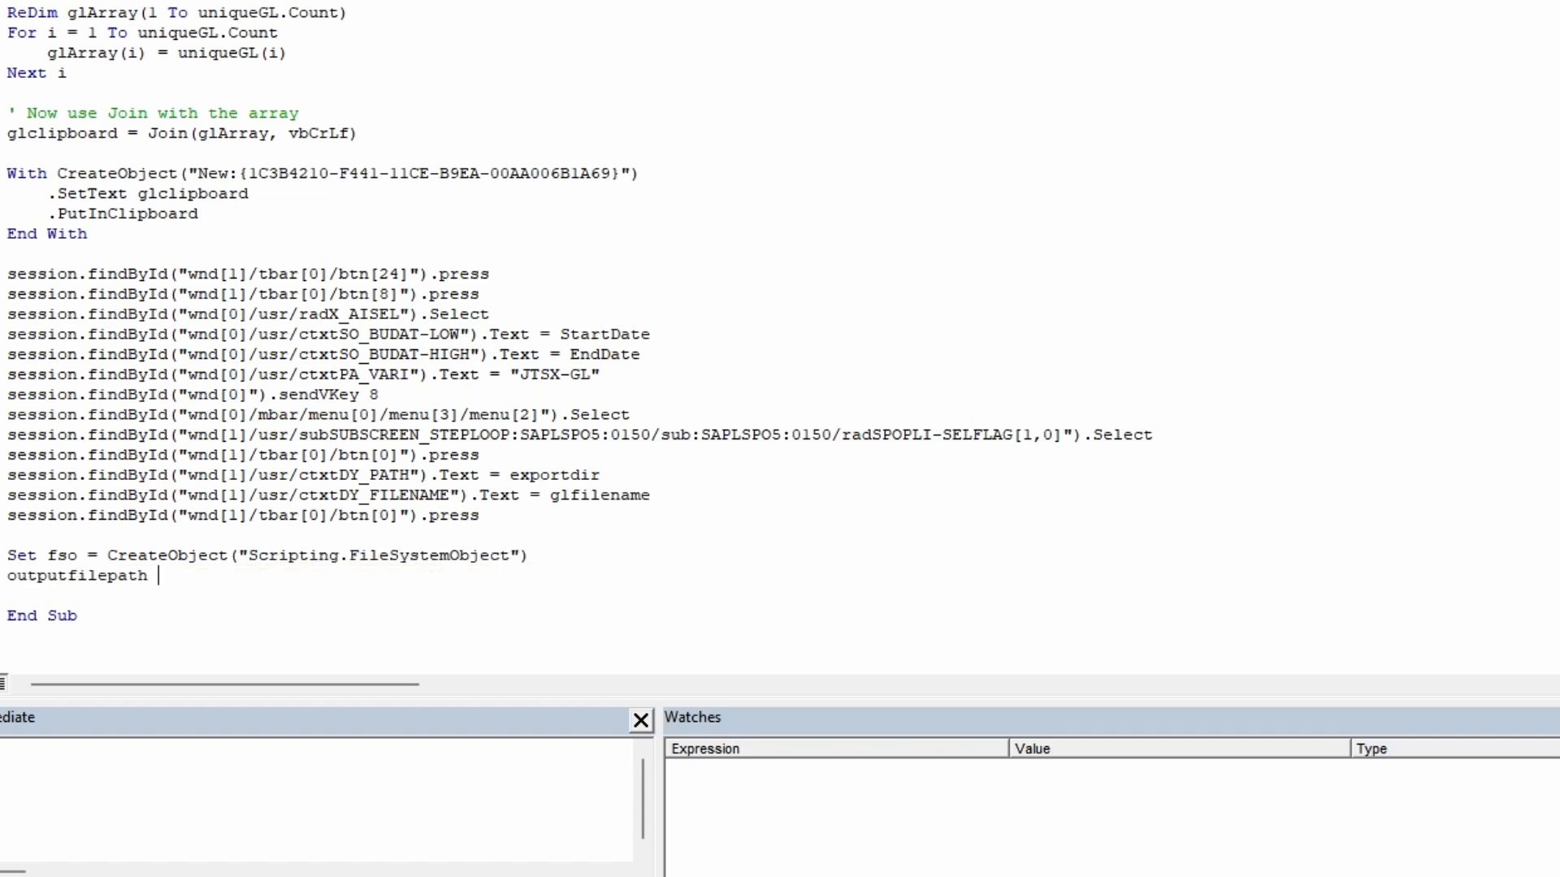
type("= fso.BuildPath(exportdir")
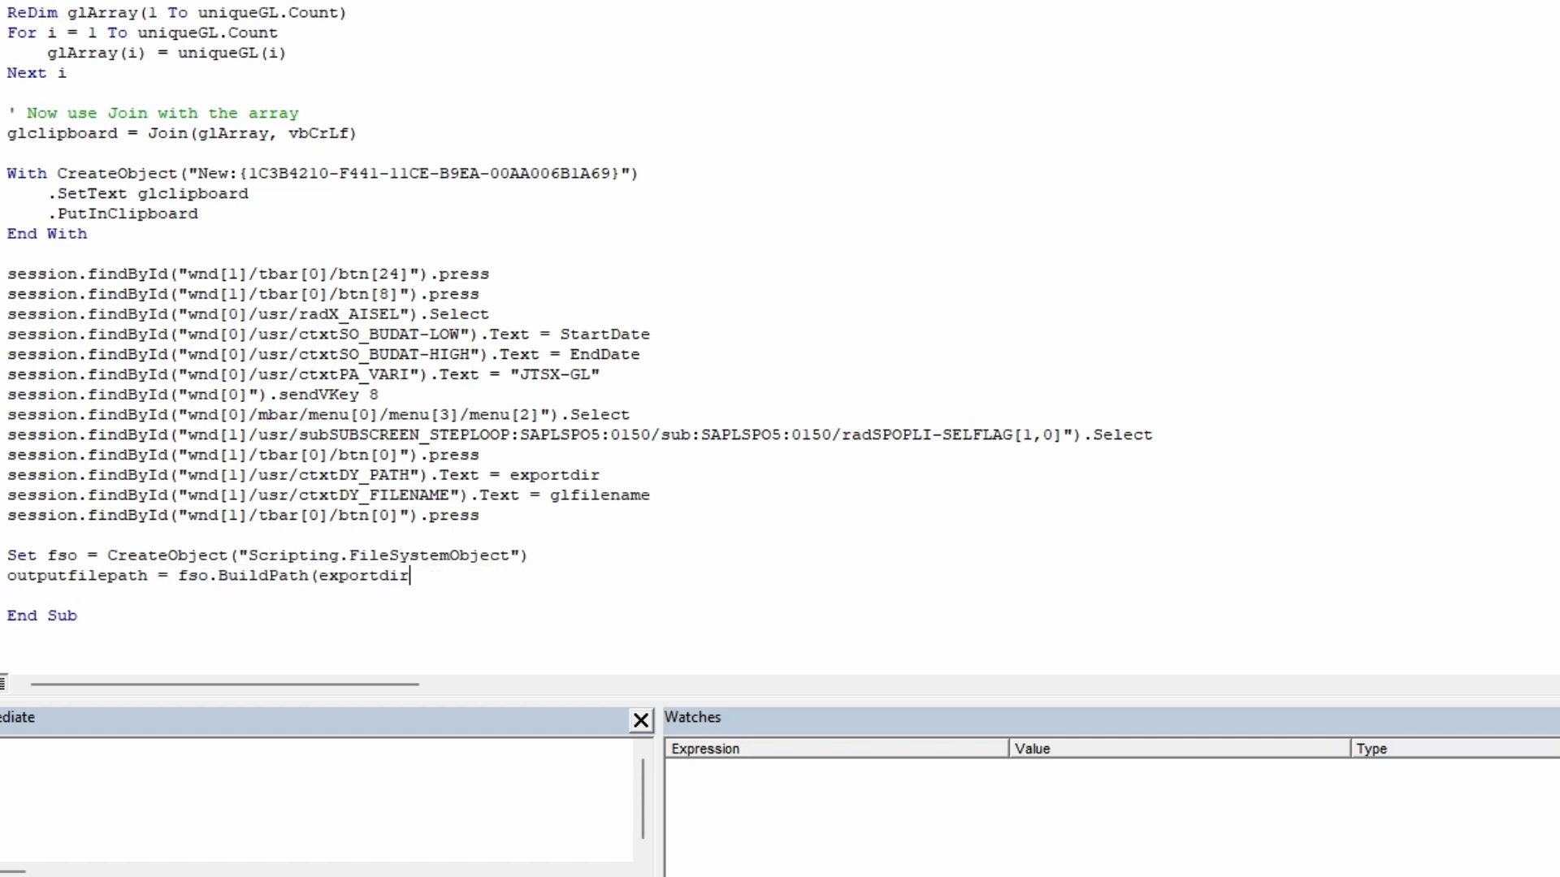
type(", glfilename)")
key("Return")
- Set ThisWorkbook.Queries("FAGLL03Path").Formula to the quoted outputfilepath plus " meta [IsParameterQuery=true, Type=""Any"", IsParameterQueryRequired=true]"
type("This")
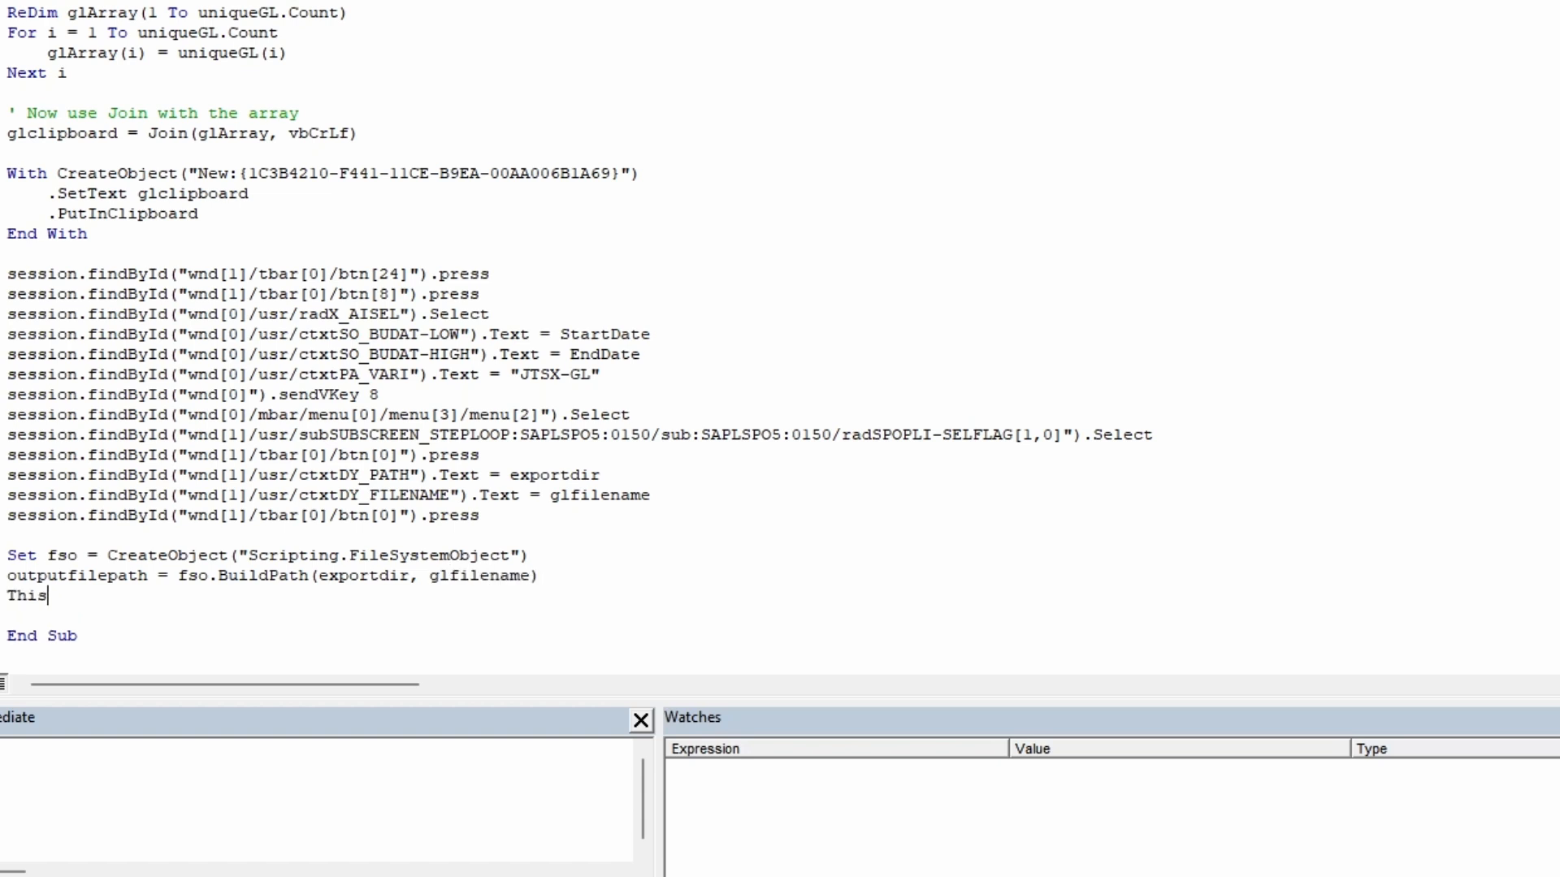
type("Workbook.Queries(")
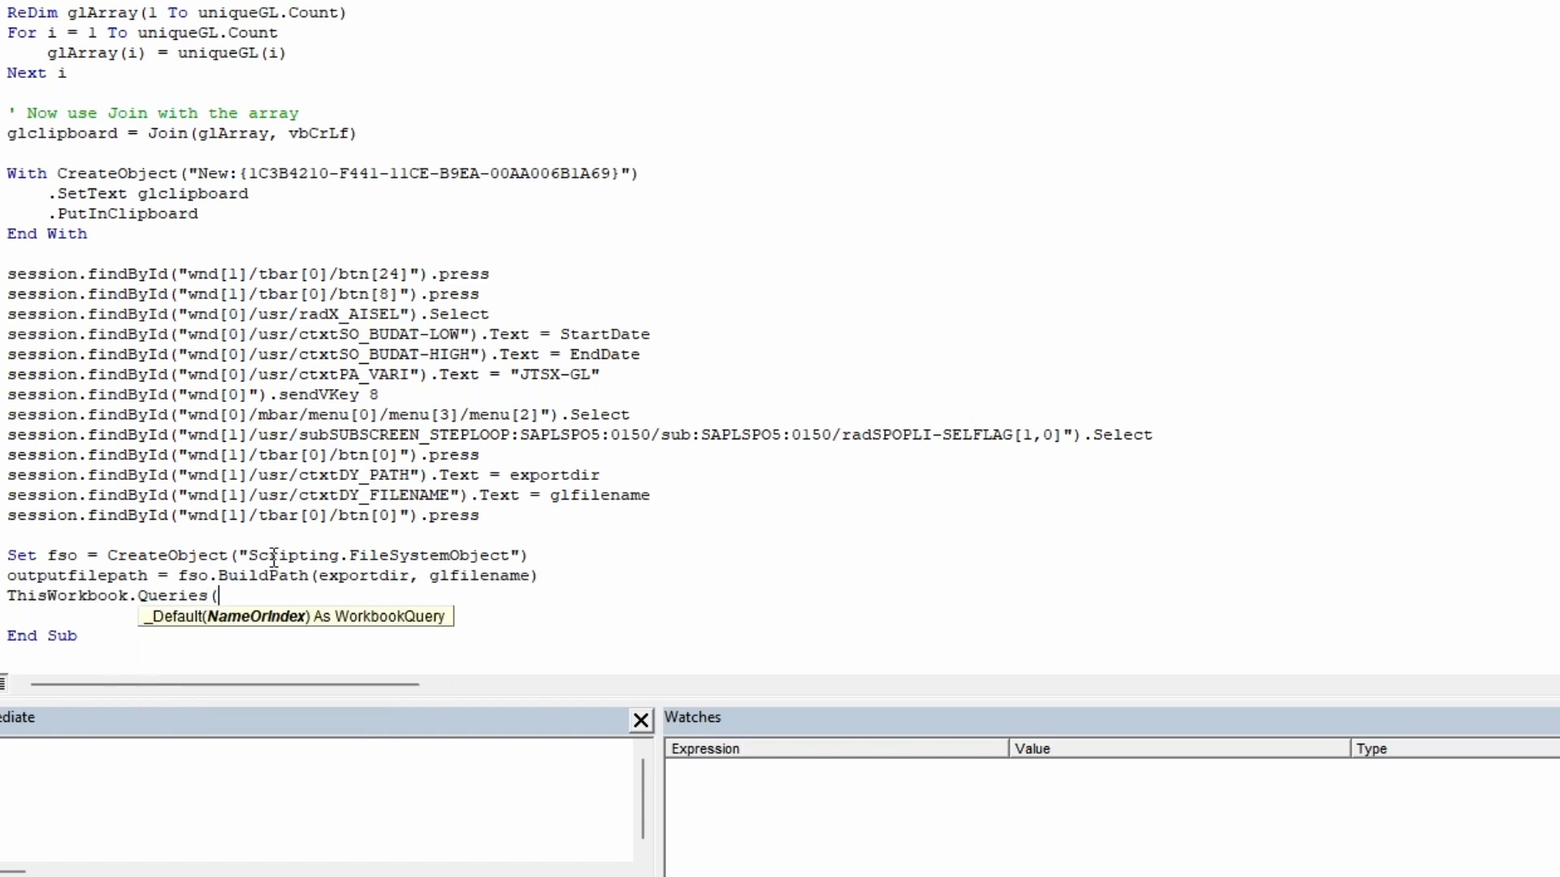
type("\"FAGLL03Path\").Form")
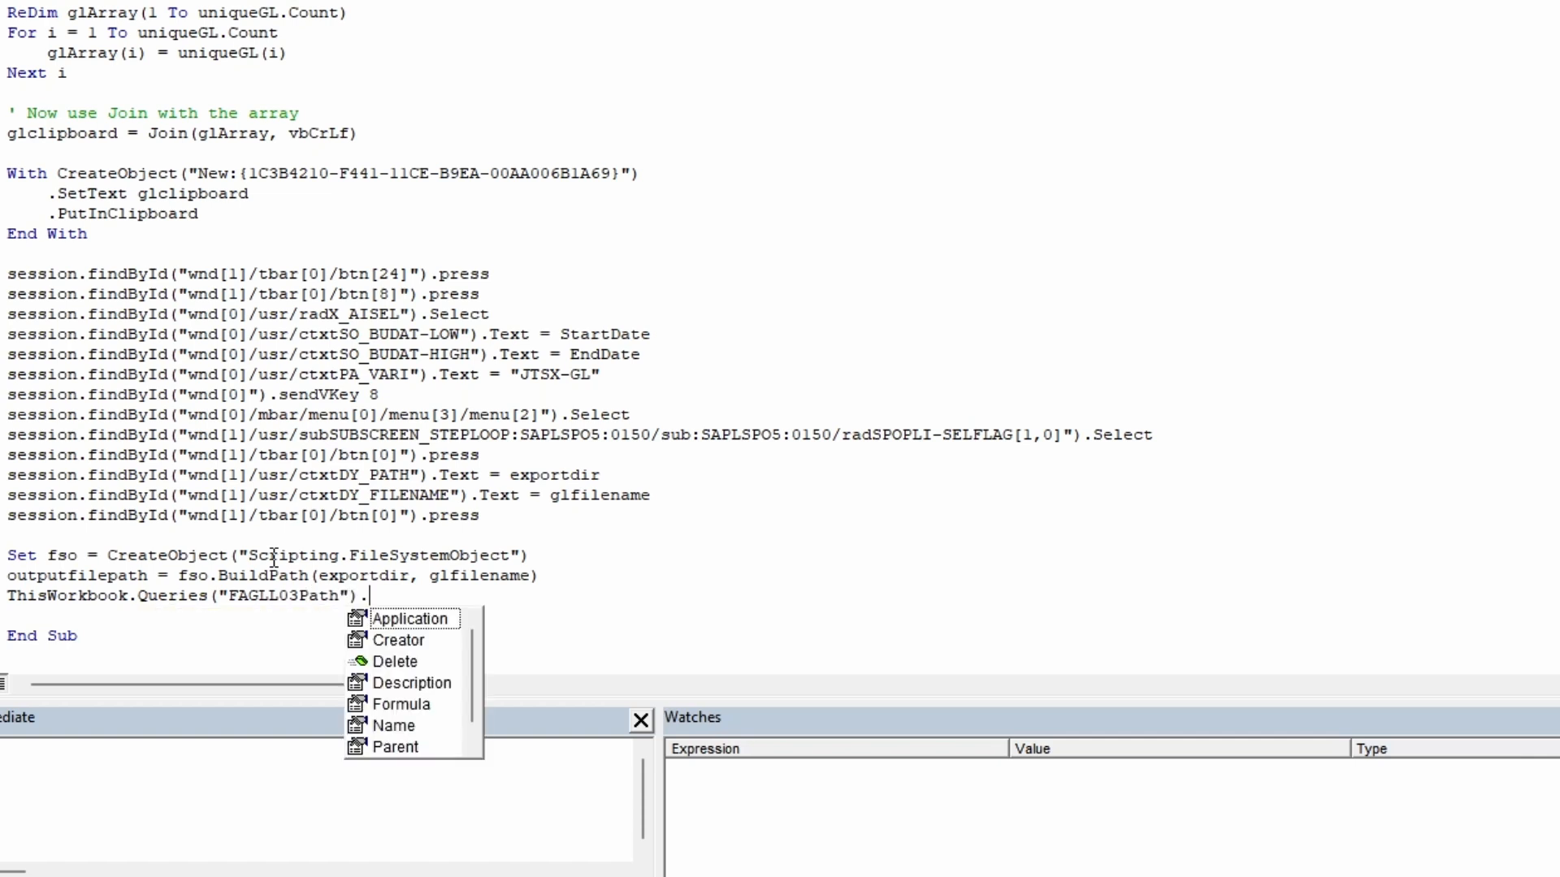
type("u")
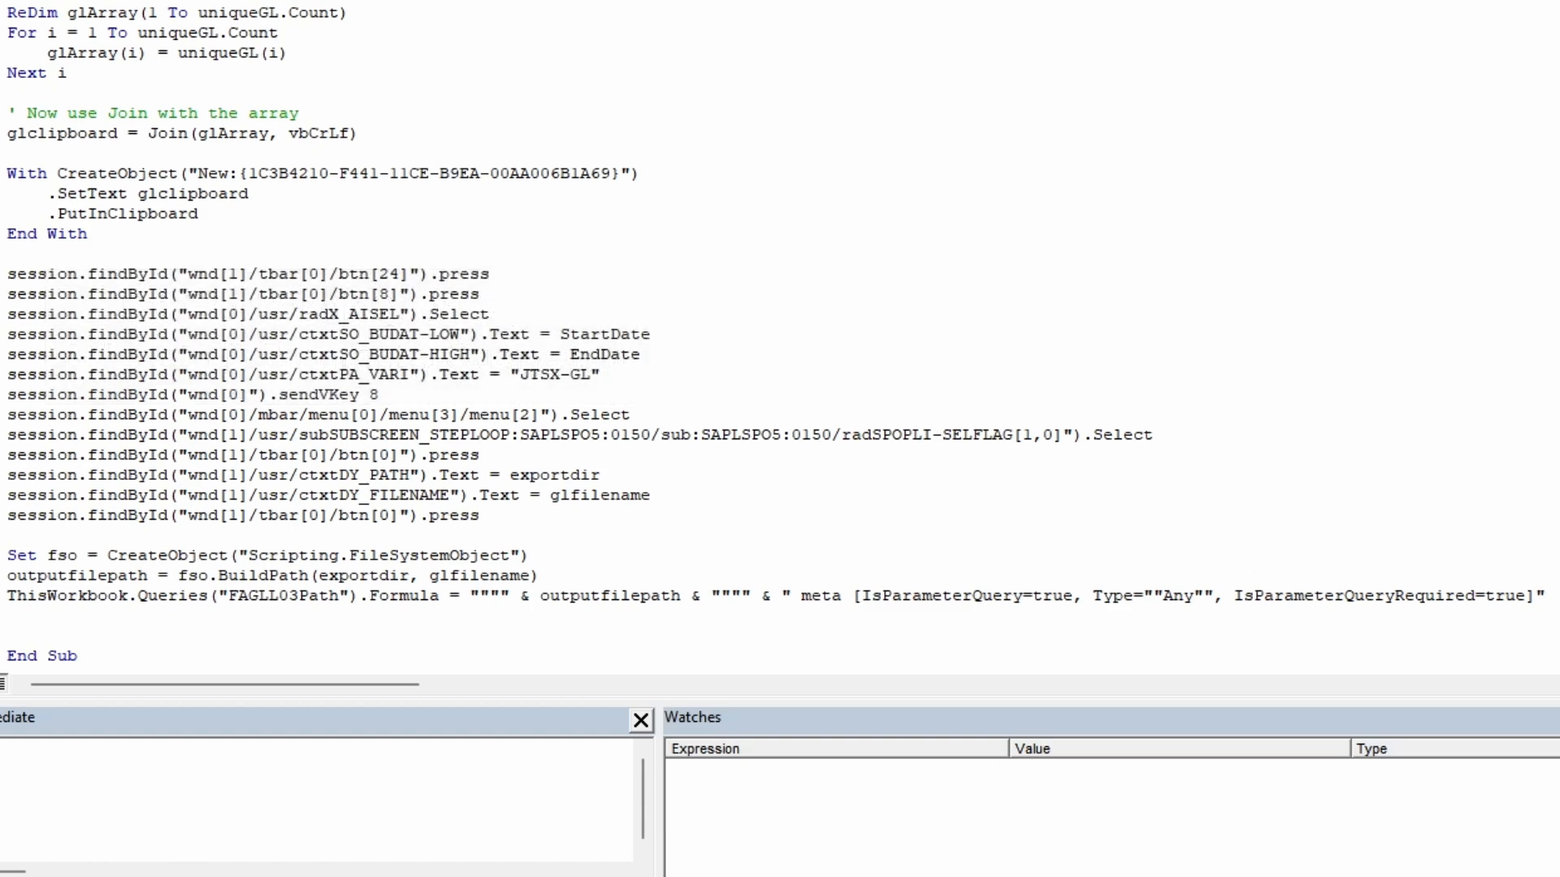
- Add a ThisWorkbook.RefreshAll statement after a blank line at the end of ExtractGL
key("Return")
key("Return")
type("Thisworkbook.ref")
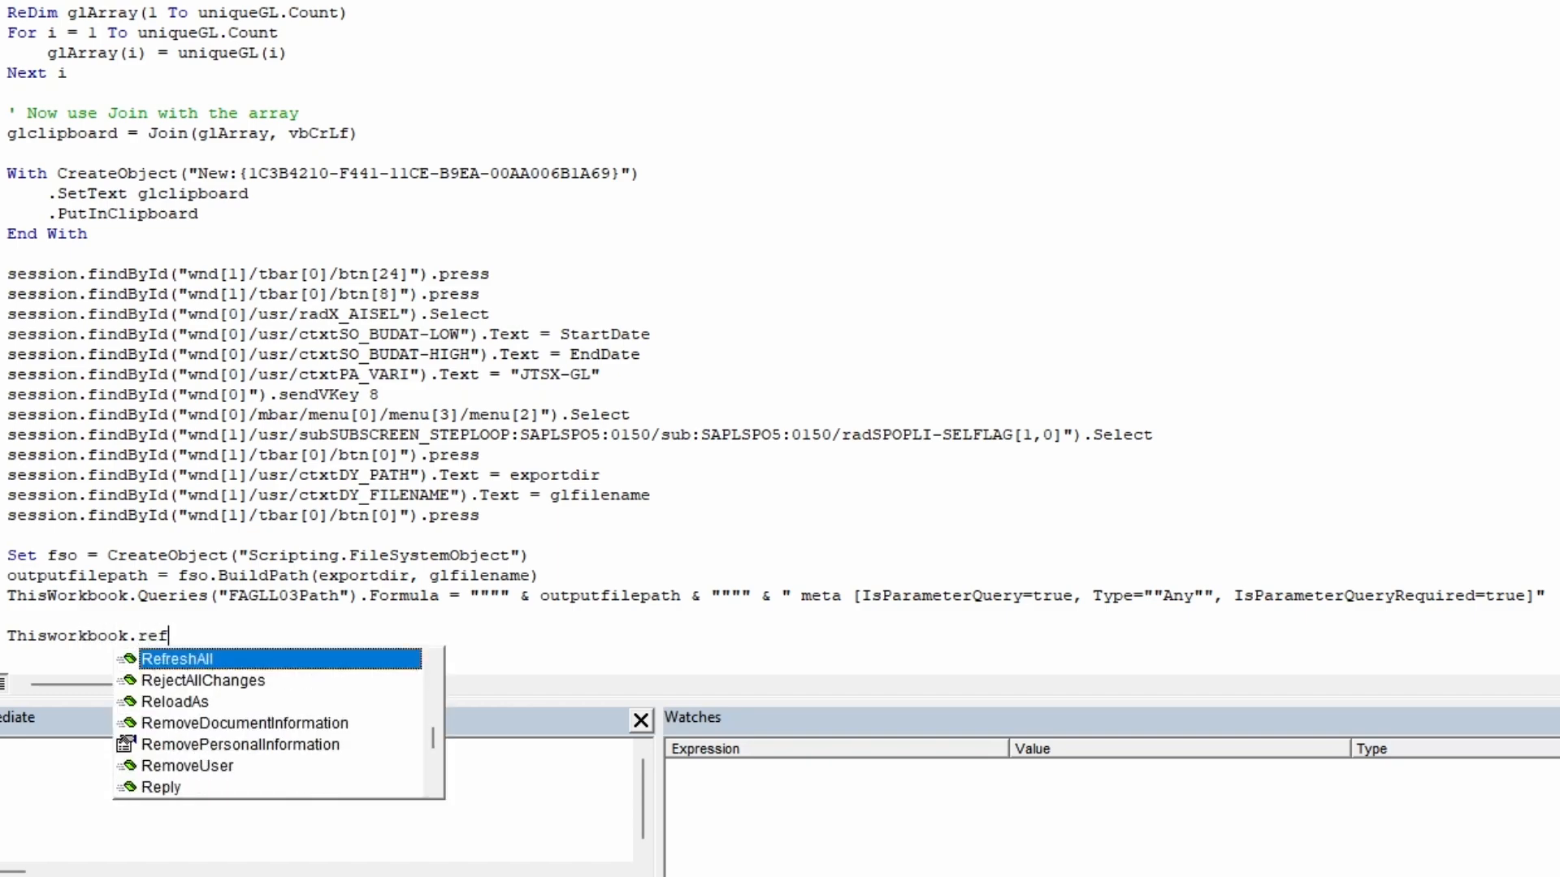
key("Tab")
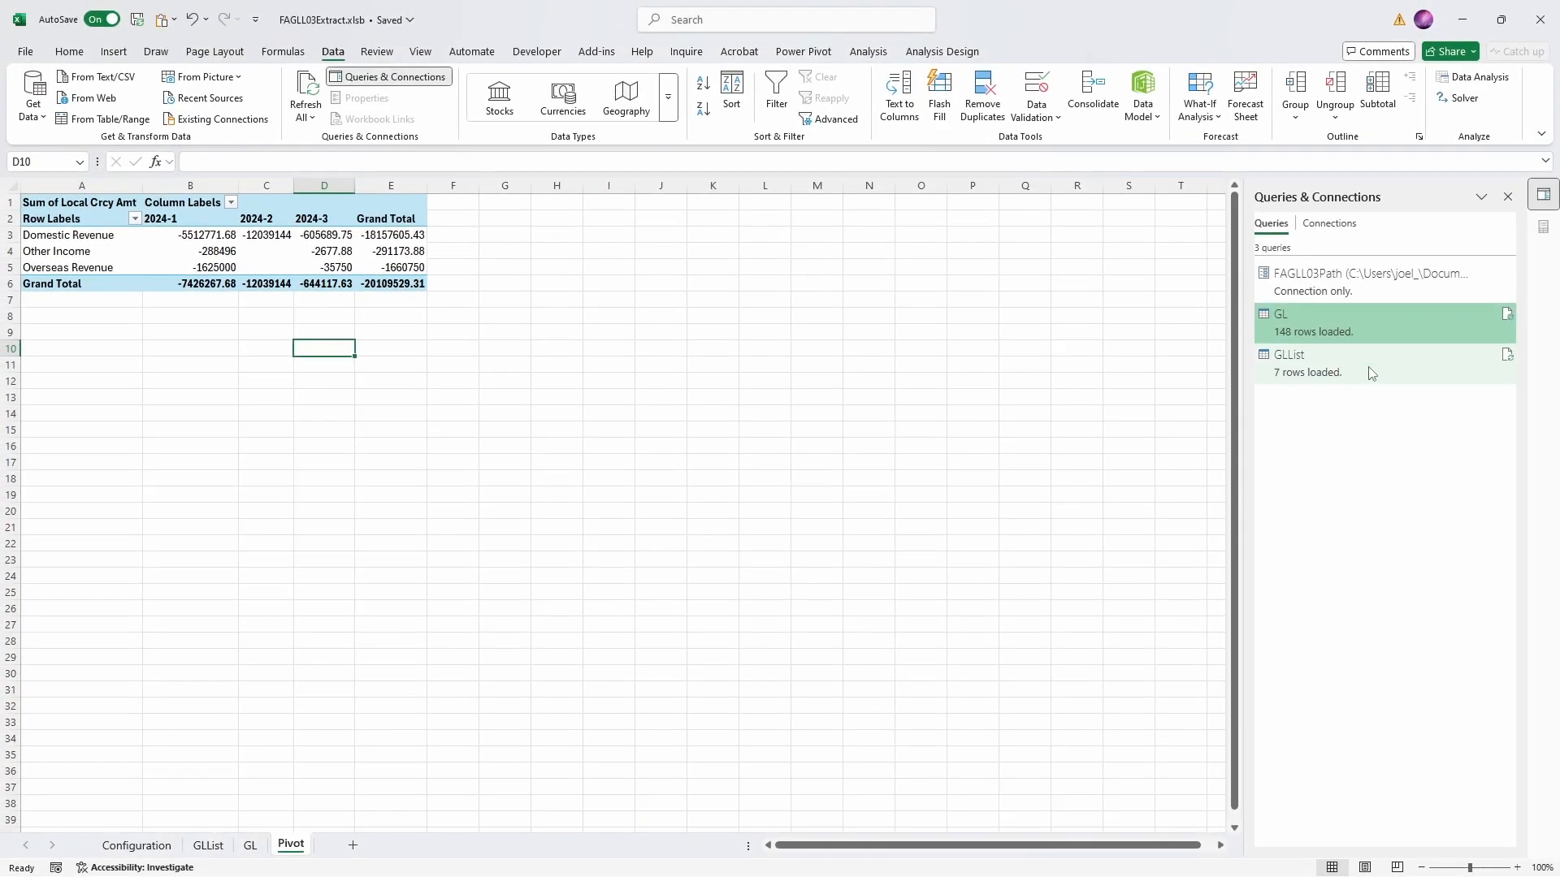
- On the Configuration sheet, insert a form control button in column B over rows 11 to 13 and assign the ExtractGL macro to it
mouse_move(1373, 363)
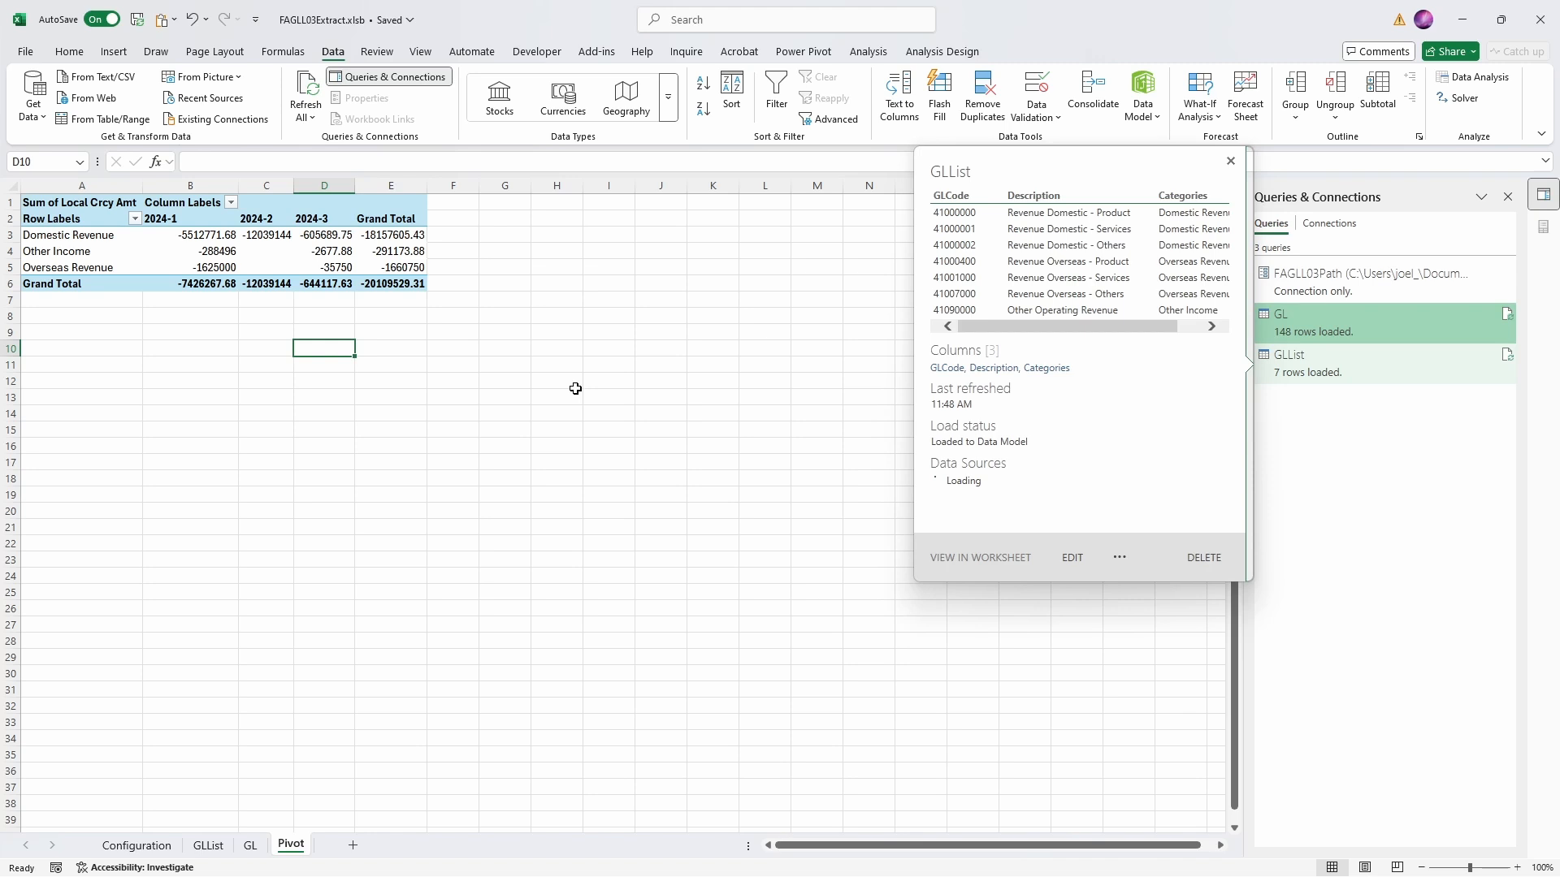
left_click(124, 846)
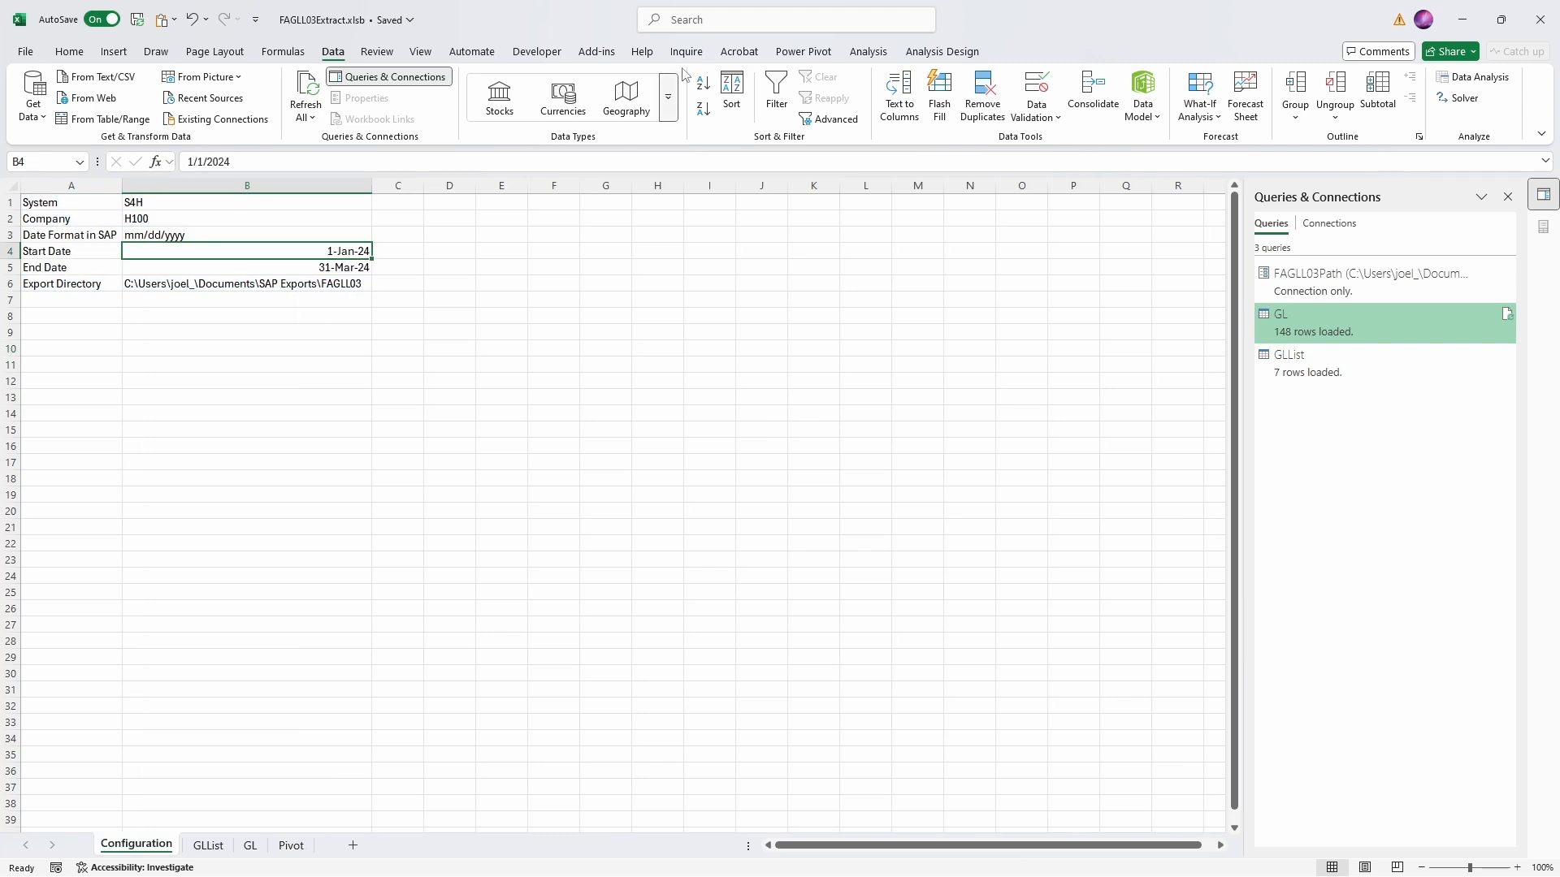
left_click(537, 51)
left_click(373, 102)
left_click(368, 165)
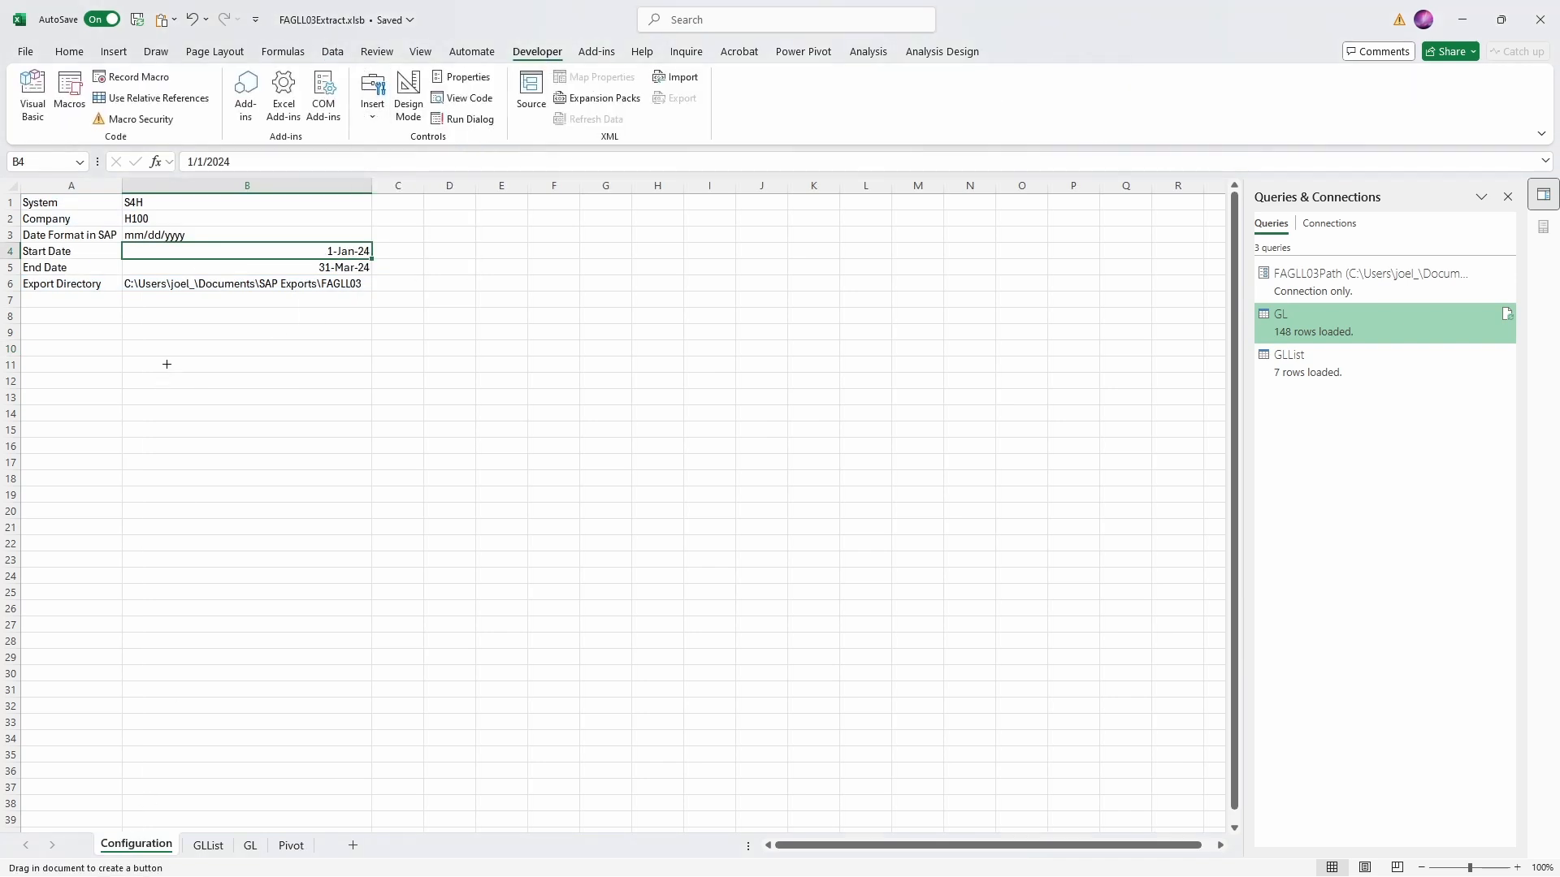
left_click_drag(168, 364, 315, 421)
left_click(287, 441)
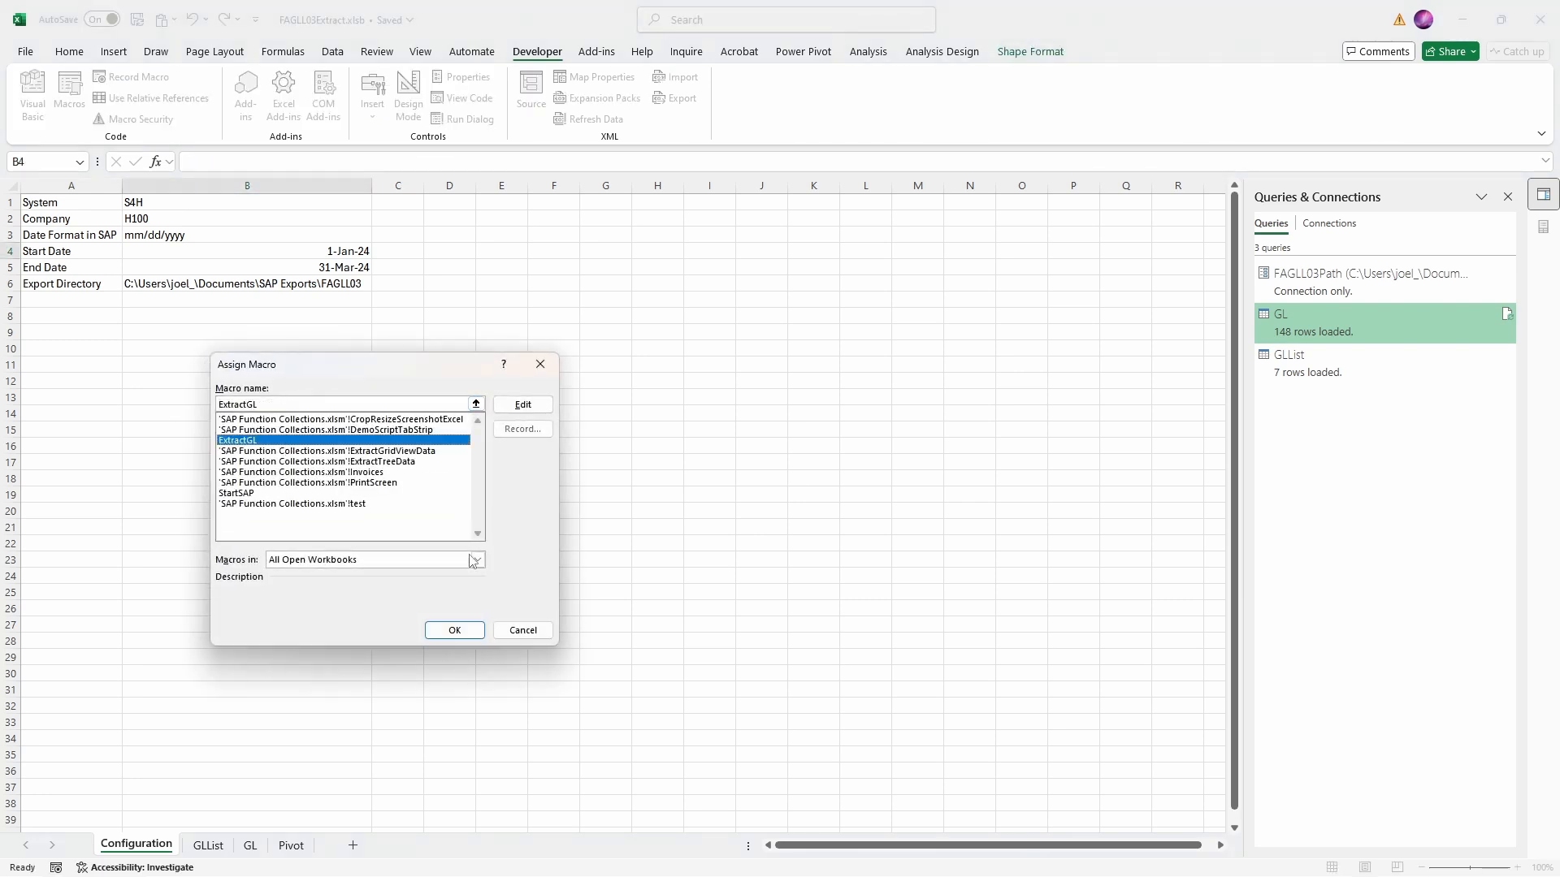
left_click(454, 631)
- Label the new button "Extract GL & Refresh"
left_click(255, 391)
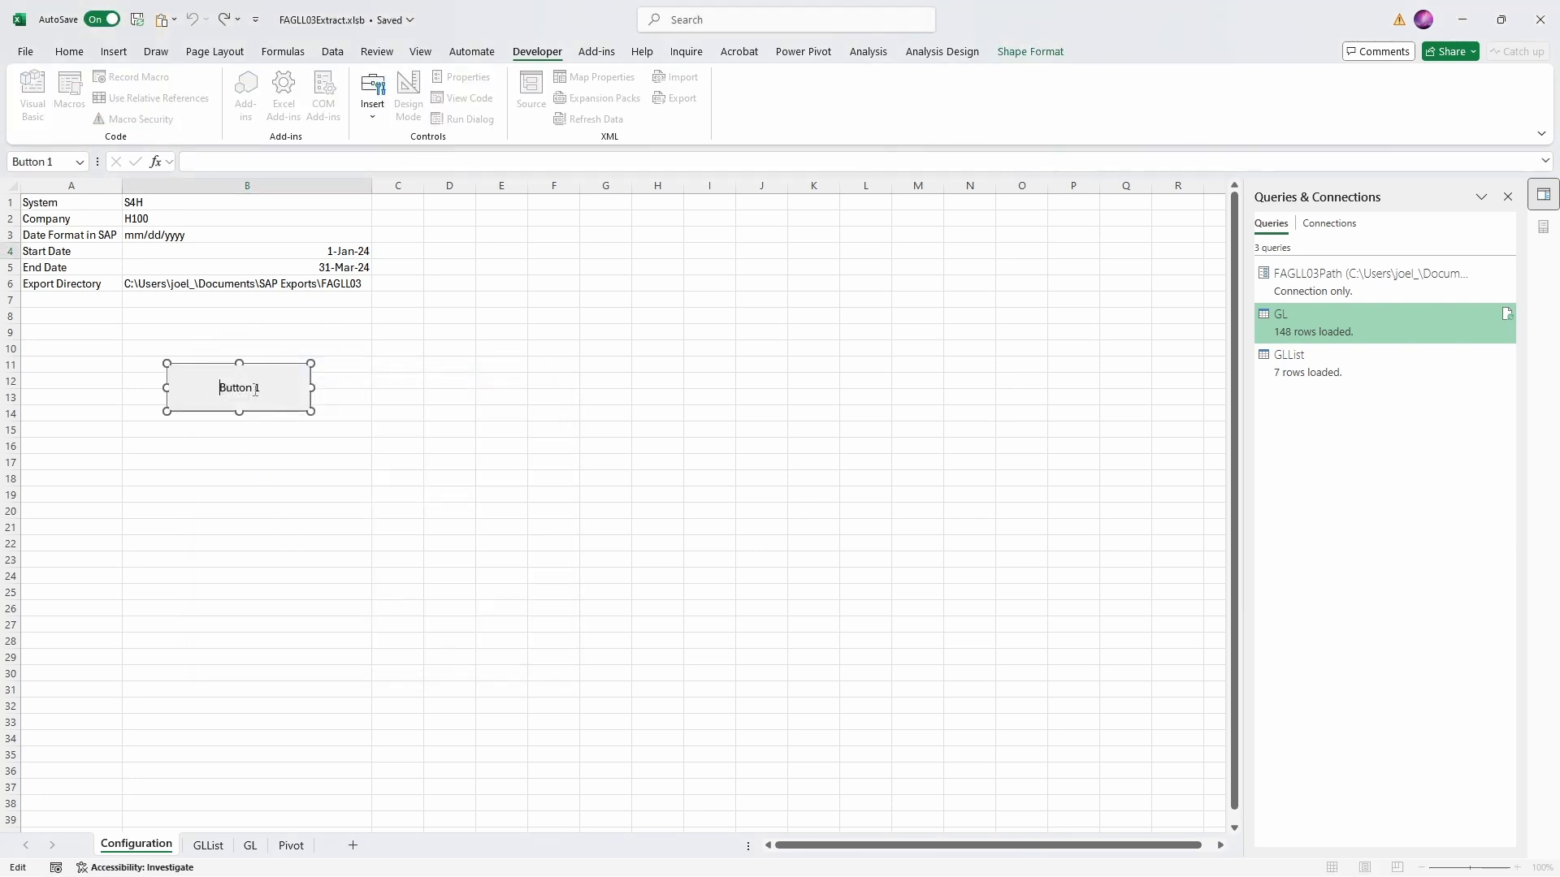
key("ctrl+a")
type("Extract GL & Refresh")
left_click(294, 461)
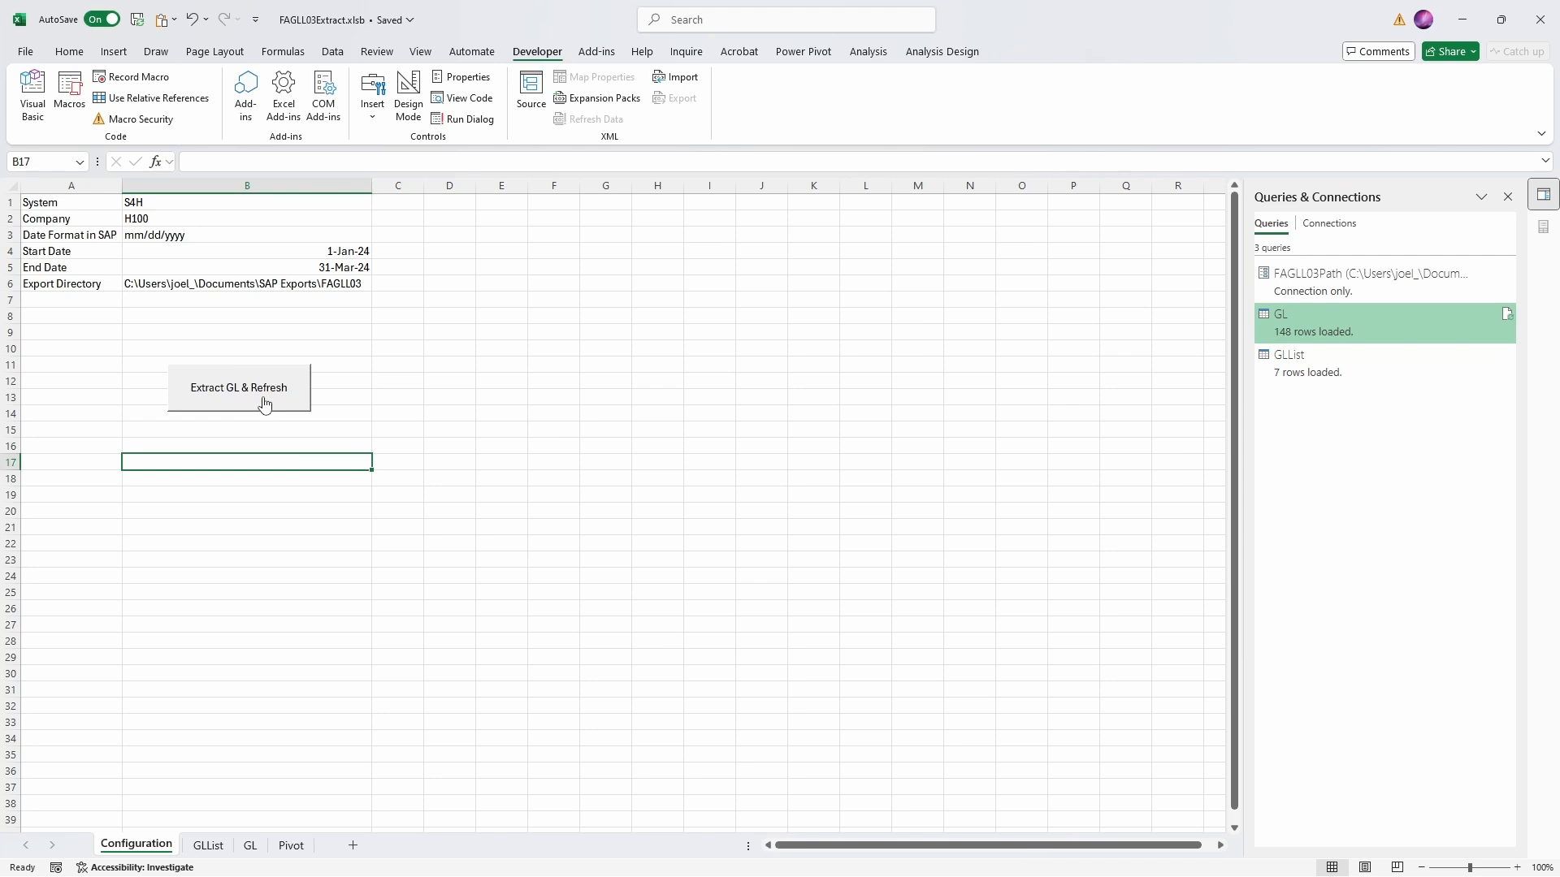
- Set the Start Date to 1 apr and the End Date to 30 jun on the Configuration sheet
left_click(326, 253)
type("1 apr")
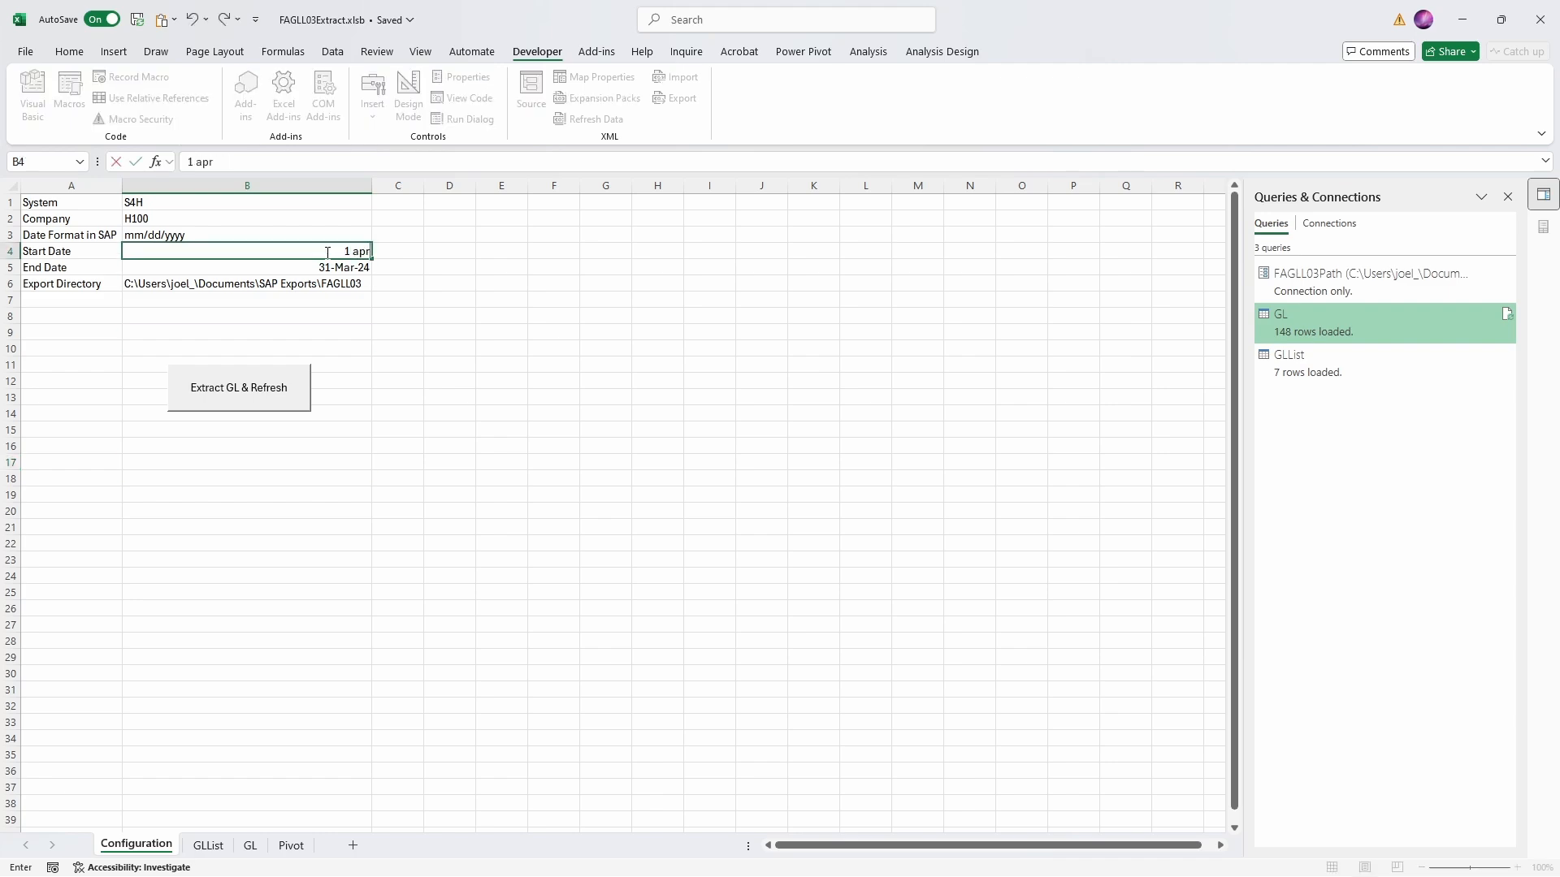
key("Return")
type("30 jun")
key("Return")
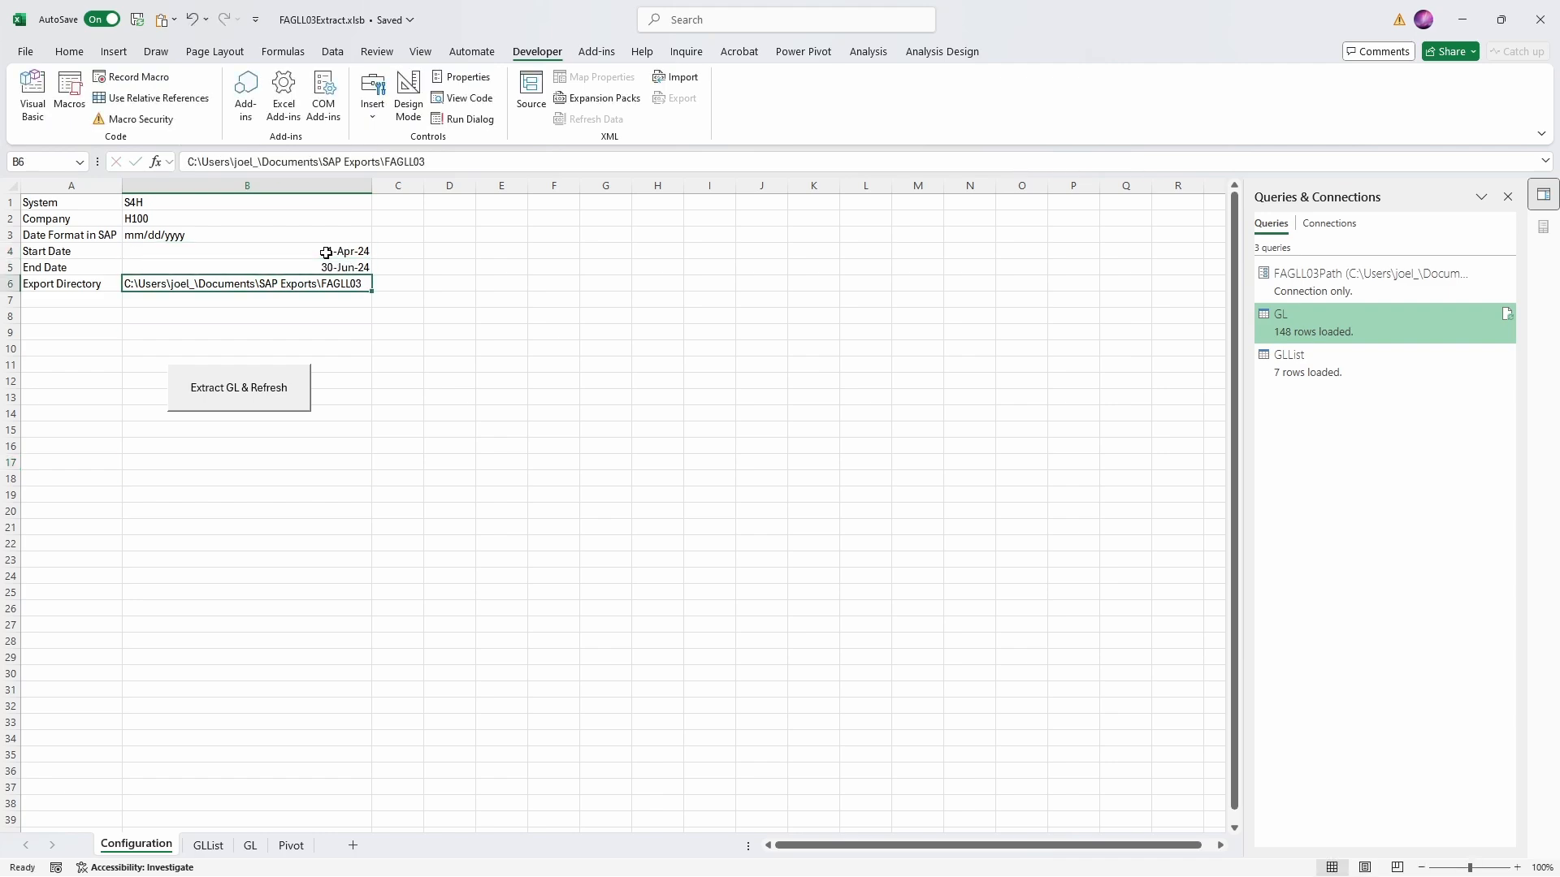
- Run the extraction with the Extract GL & Refresh button and check the period columns of the PivotTable on the Pivot sheet
left_click(268, 388)
left_click(290, 845)
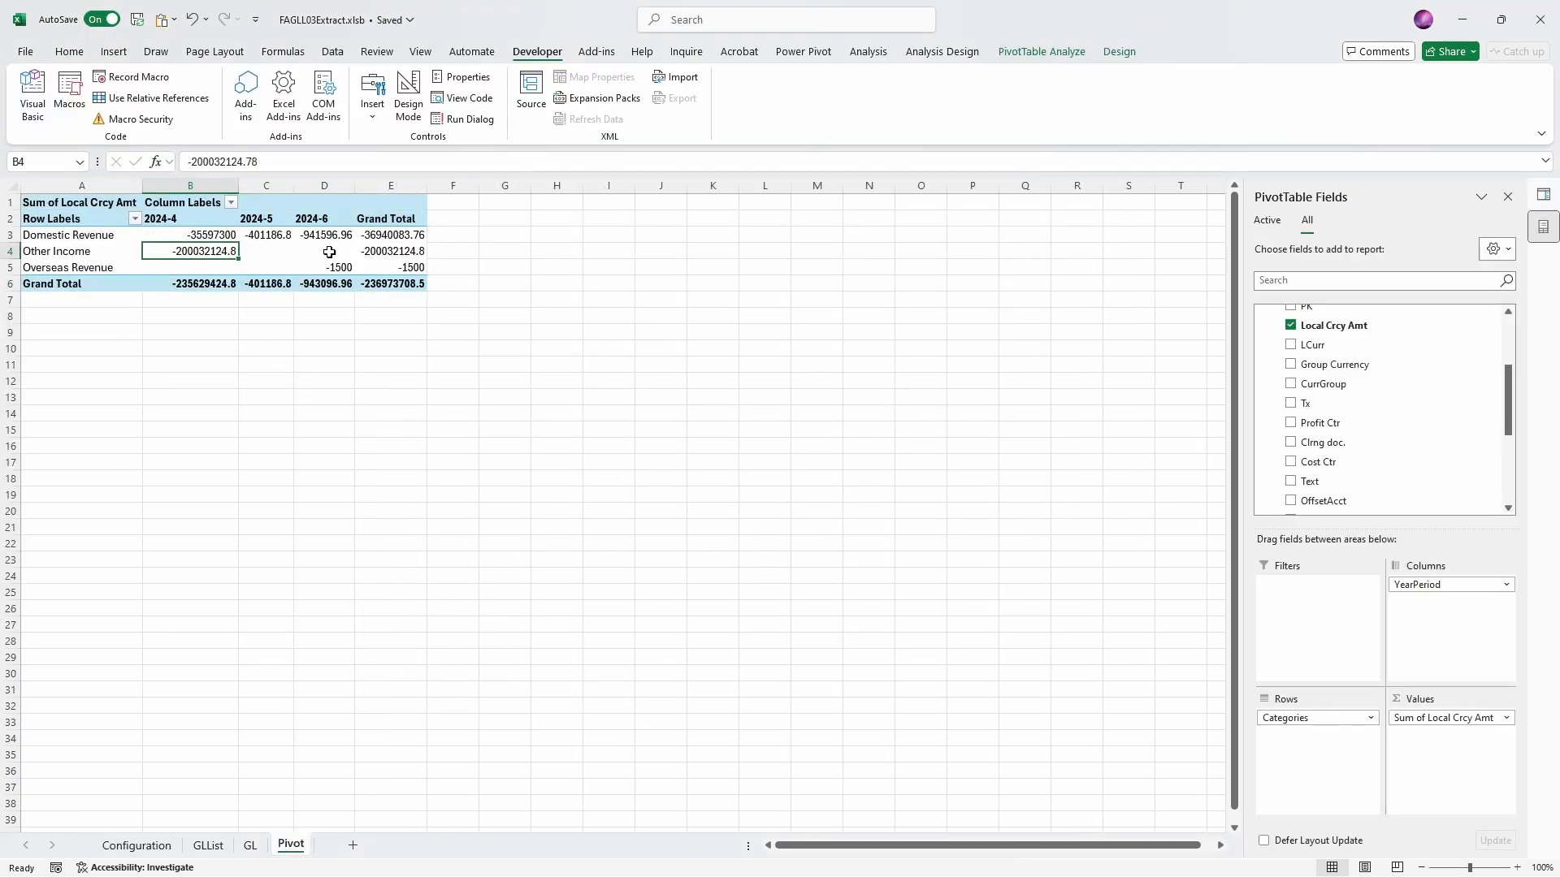
left_click_drag(187, 220, 303, 237)
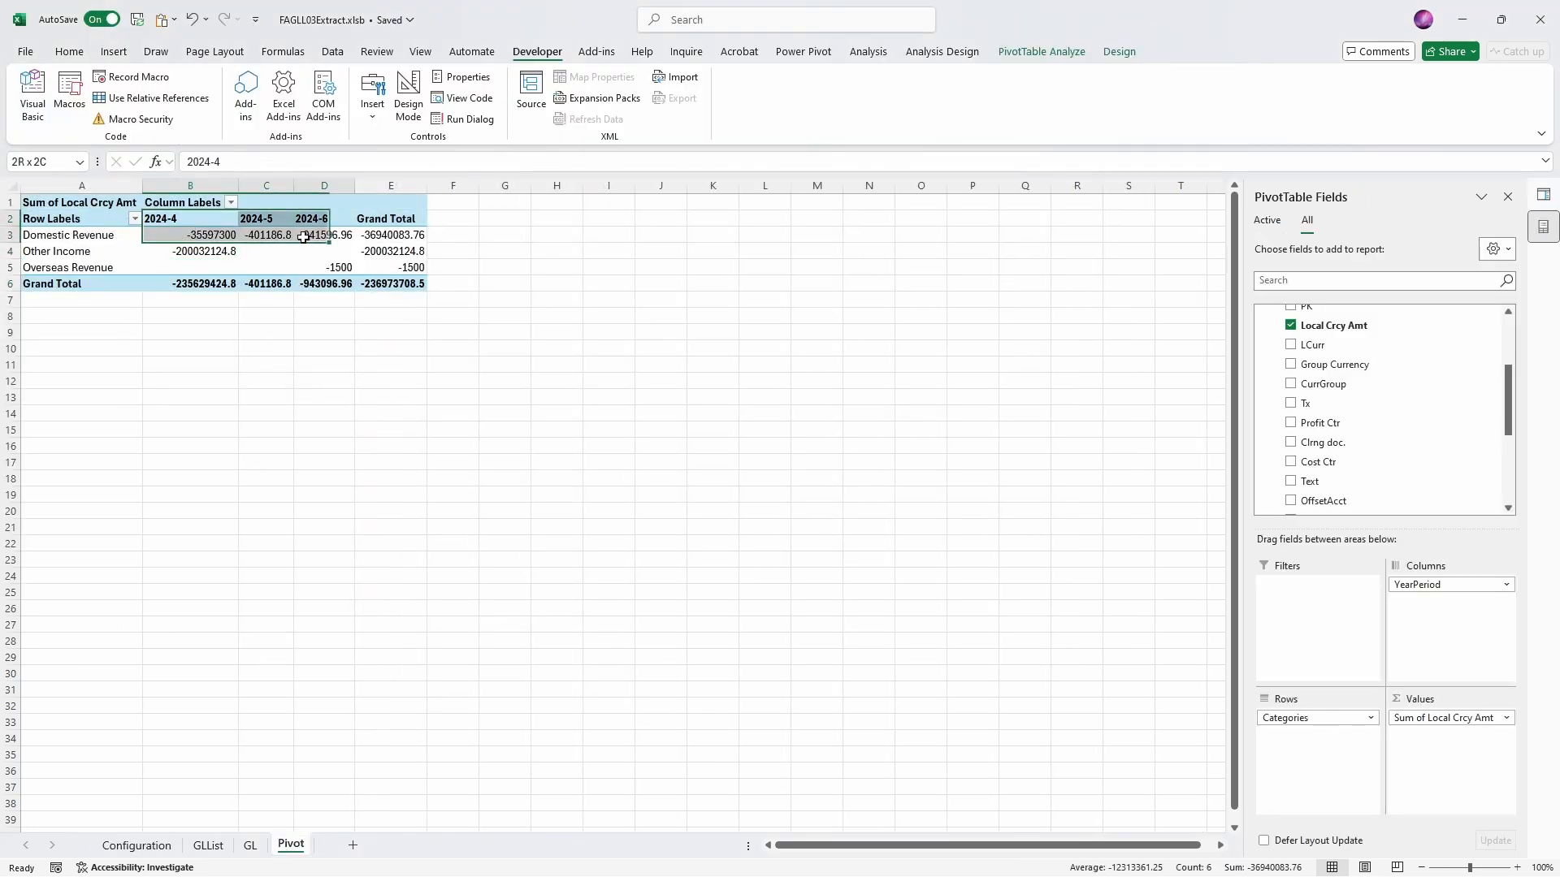
left_click(313, 282)
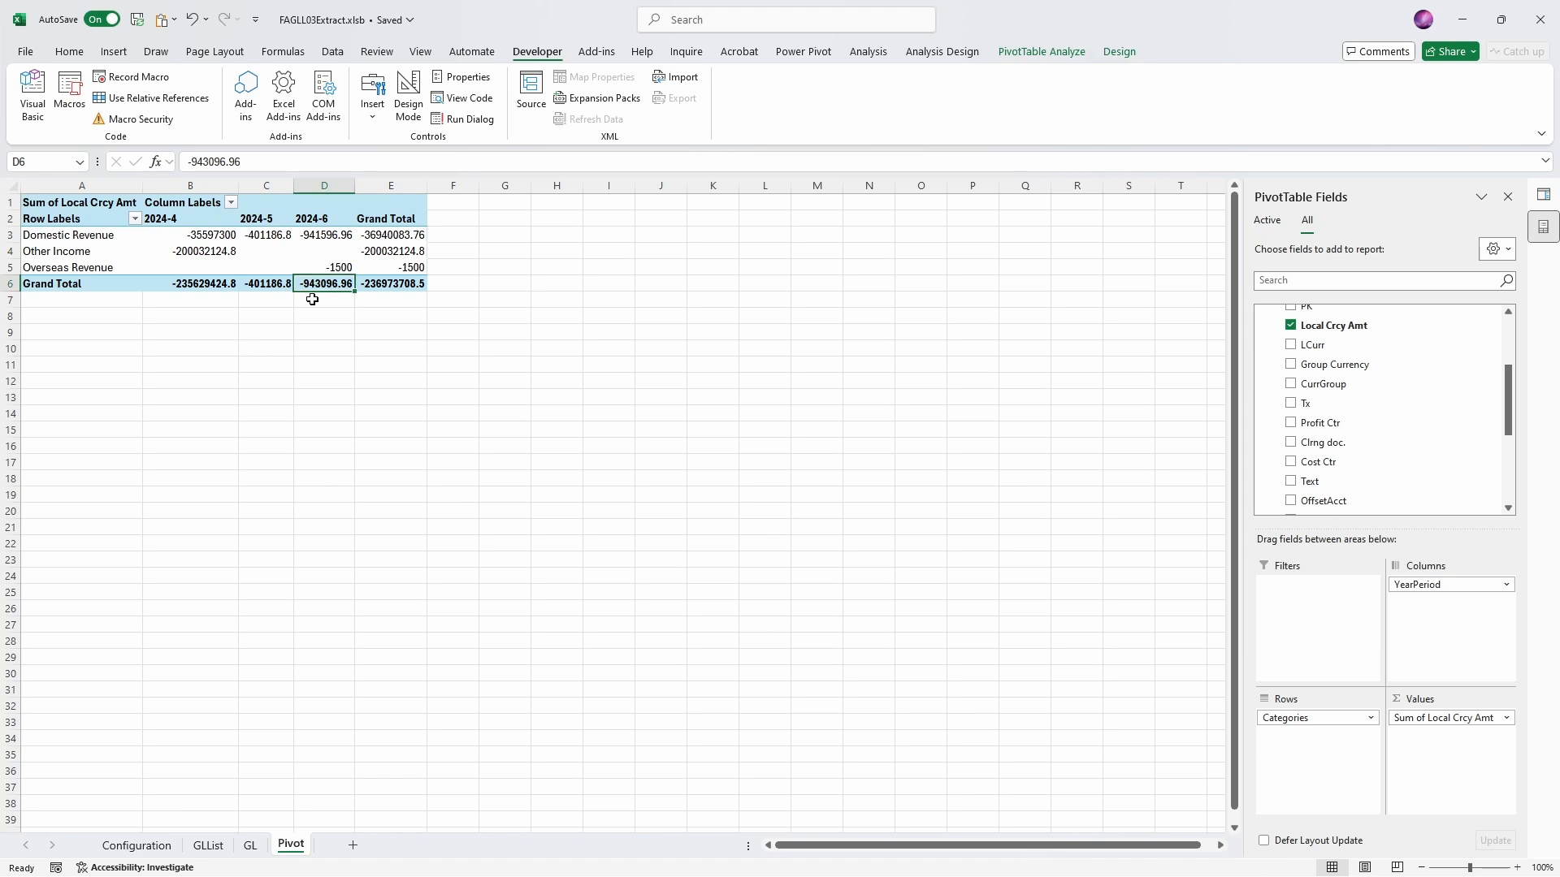